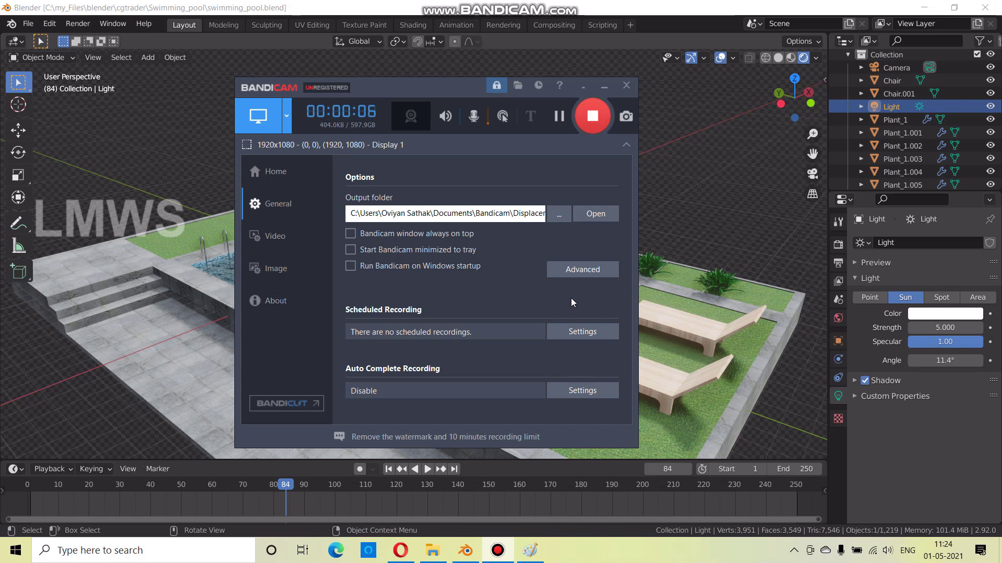
Back in the pool scene, orbit low to see the loungers and show the World settings
{"action": "left_click", "coordinate": [603, 85]}
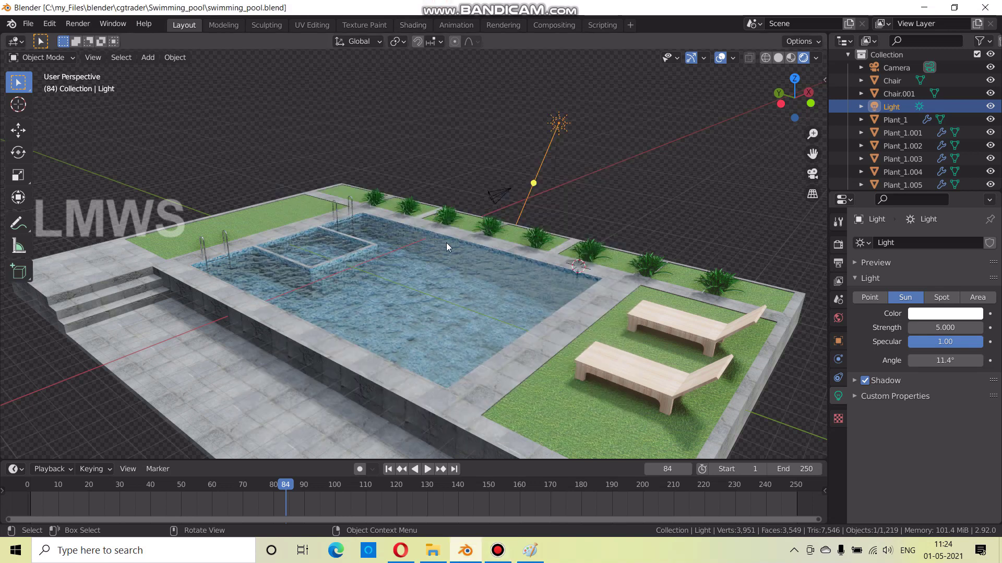
{"action": "scroll", "coordinate": [446, 243], "scroll_direction": "down", "scroll_amount": 3}
{"action": "middle_click_drag", "start_coordinate": [292, 328], "coordinate": [445, 334]}
{"action": "scroll", "coordinate": [414, 328], "scroll_direction": "up", "scroll_amount": 3}
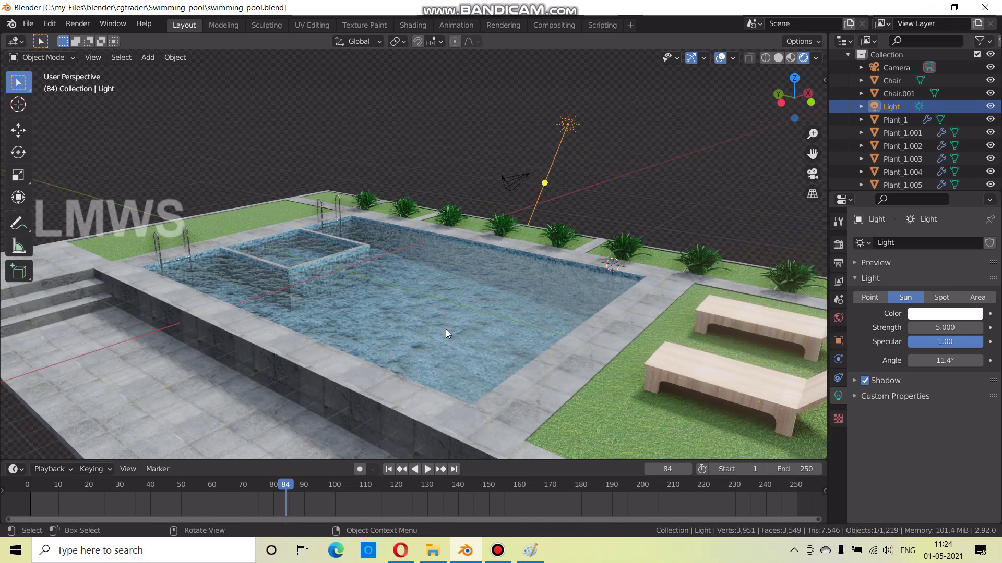
{"action": "scroll", "coordinate": [446, 326], "scroll_direction": "up", "scroll_amount": 2}
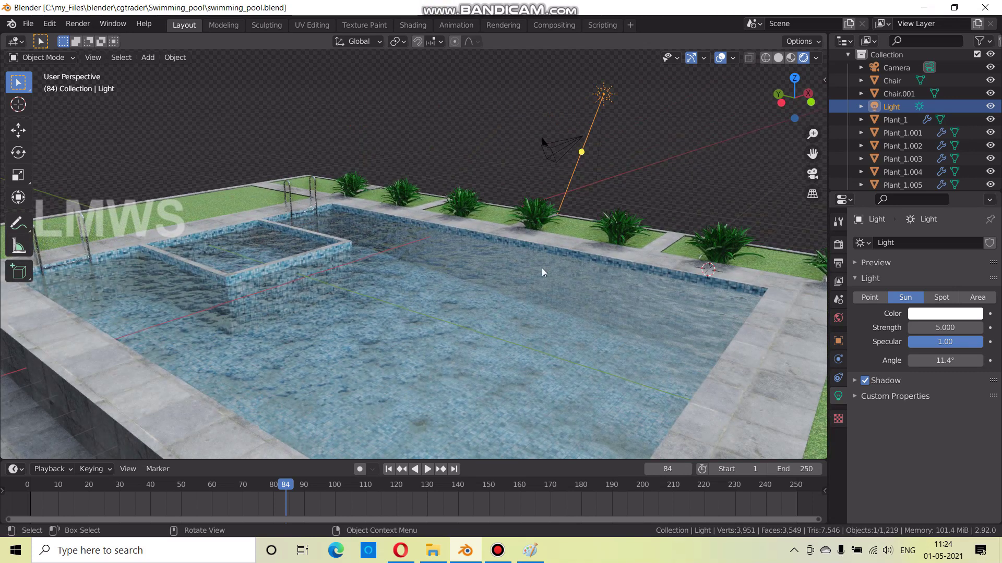
{"action": "mouse_move", "coordinate": [340, 329]}
{"action": "middle_mouse_down"}
{"action": "mouse_move", "coordinate": [304, 342]}
{"action": "mouse_move", "coordinate": [368, 333]}
{"action": "mouse_move", "coordinate": [302, 339]}
{"action": "middle_mouse_up"}
{"action": "left_click", "coordinate": [838, 318]}
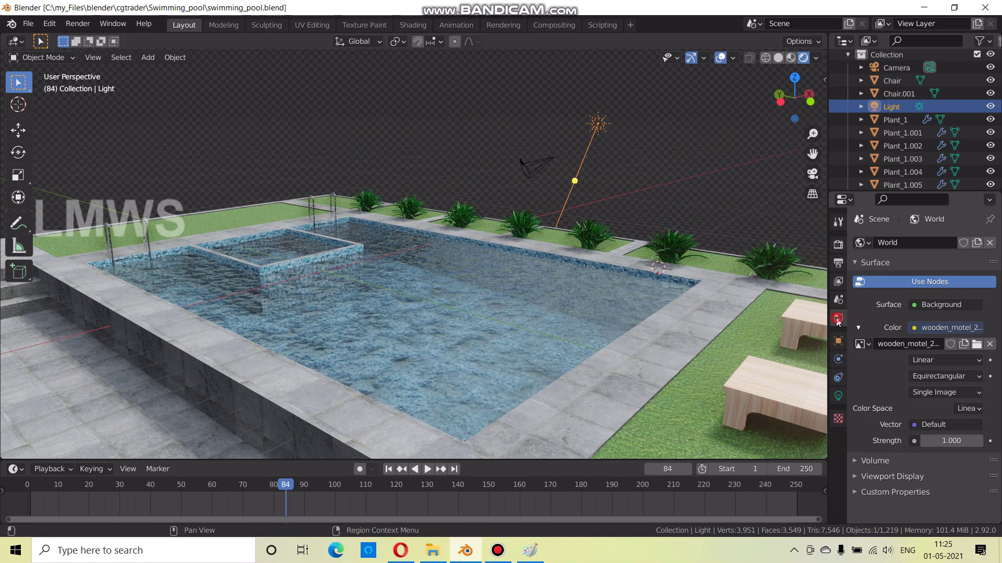
{"action": "scroll", "coordinate": [547, 311], "scroll_direction": "up", "scroll_amount": 3}
Play the rippling water animation, stop it near frame 187, and save swimming_pool.blend
{"action": "key", "text": "space"}
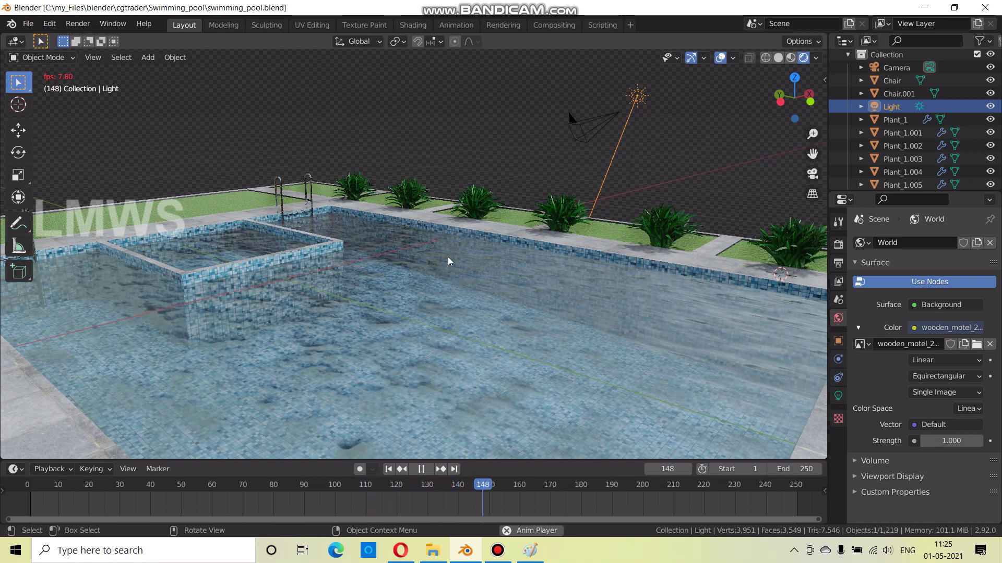
{"action": "middle_click_drag", "start_coordinate": [444, 241], "coordinate": [551, 358]}
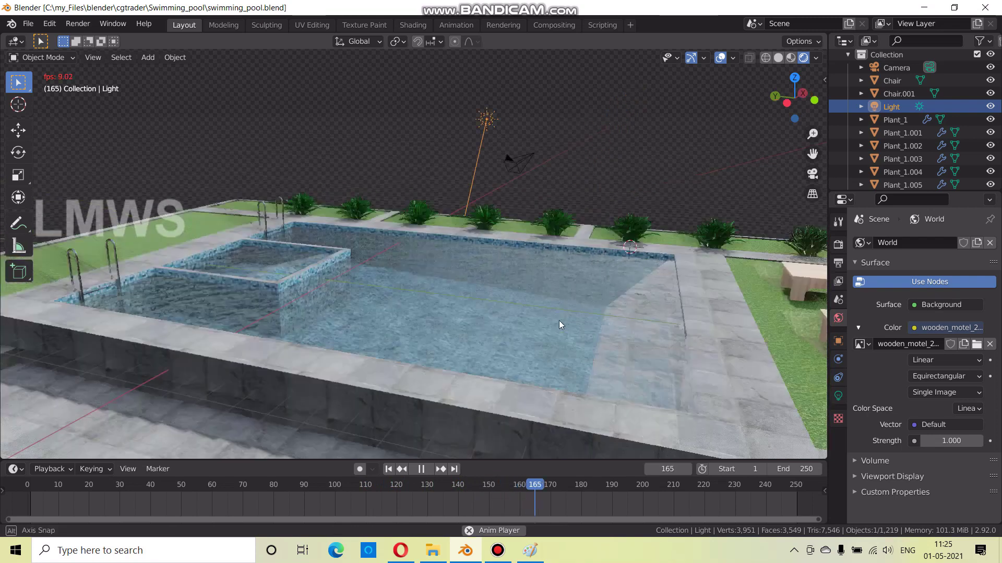
{"action": "scroll", "coordinate": [551, 355], "scroll_direction": "up", "scroll_amount": 3}
{"action": "scroll", "coordinate": [551, 355], "scroll_direction": "up", "scroll_amount": 2}
{"action": "key", "text": "space"}
{"action": "key", "text": "ctrl+s"}
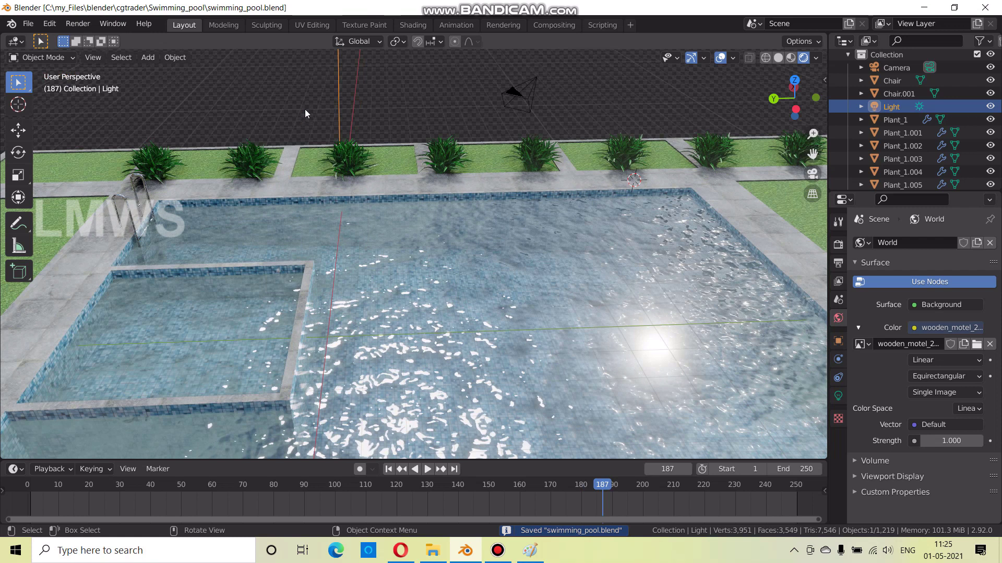
Start a new General file and delete its default cube
{"action": "left_click", "coordinate": [28, 24]}
{"action": "mouse_move", "coordinate": [60, 64]}
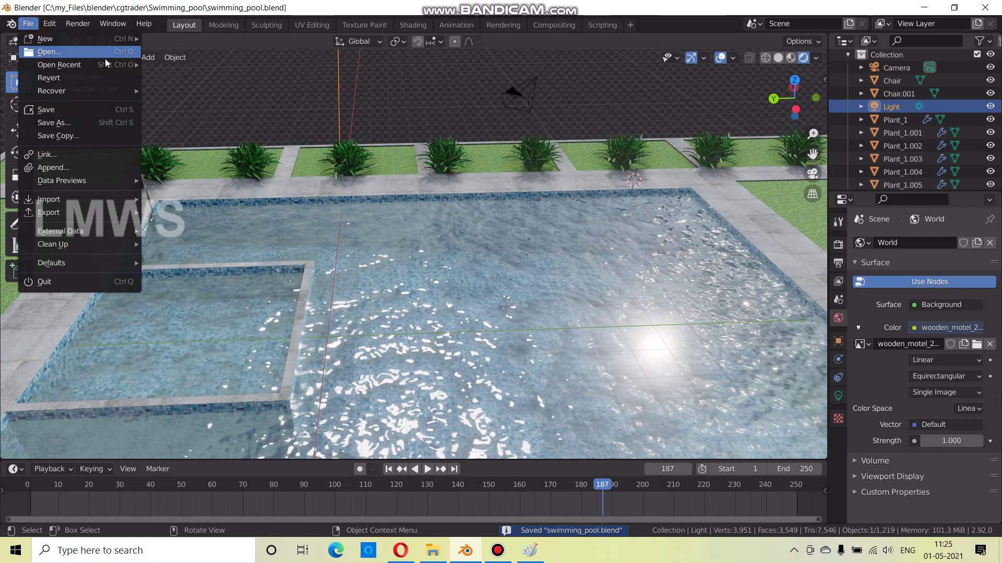
{"action": "left_click", "coordinate": [182, 38]}
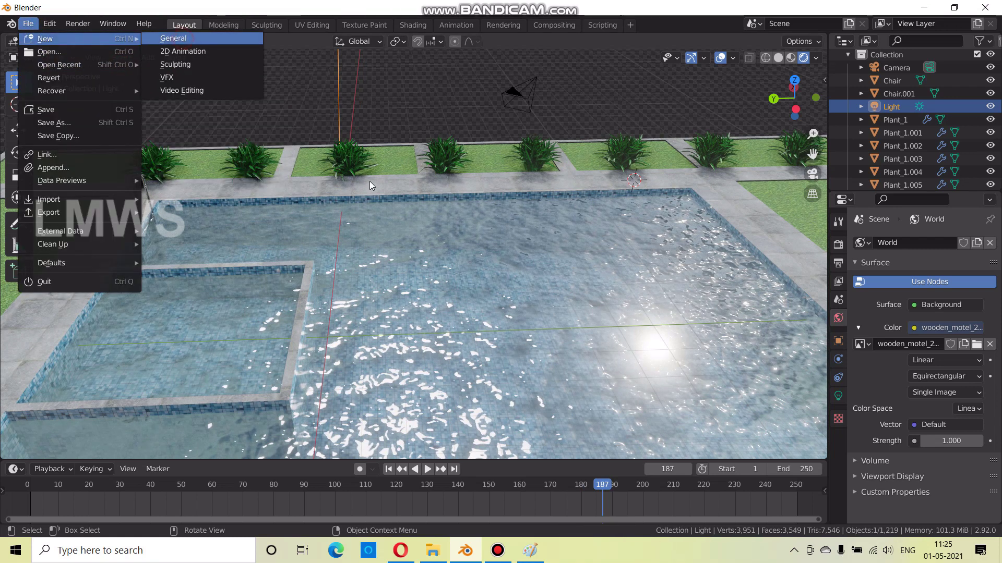
{"action": "key", "text": "x"}
{"action": "left_click", "coordinate": [420, 268]}
Add a plane mesh, then delete it again
{"action": "key", "text": "shift+a"}
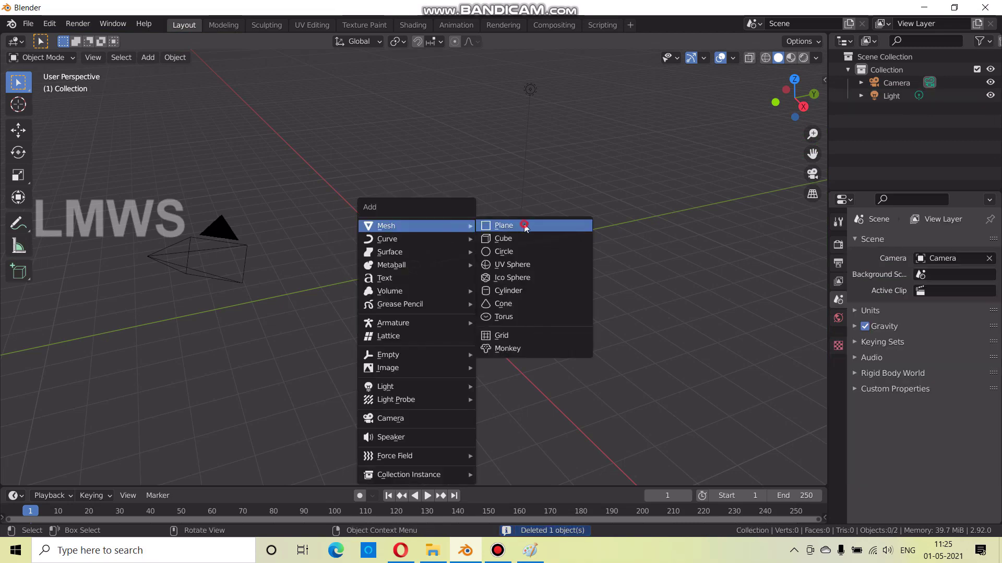
{"action": "left_click", "coordinate": [528, 226]}
{"action": "key", "text": "s"}
{"action": "key", "text": "Escape"}
{"action": "key", "text": "Tab"}
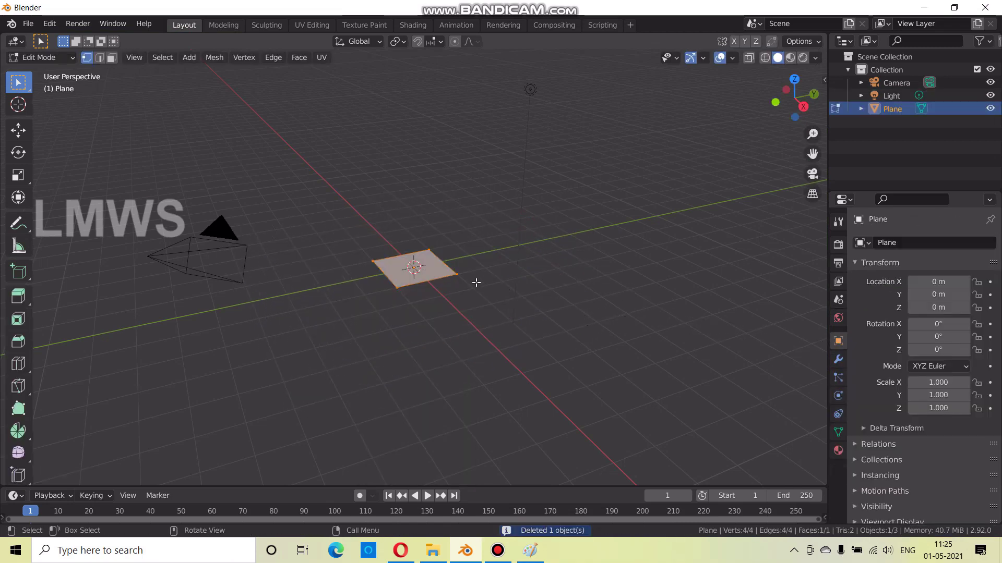
{"action": "key", "text": "Tab"}
{"action": "key", "text": "x"}
{"action": "left_click", "coordinate": [477, 288]}
Add a new cube at the origin and orbit the view around it
{"action": "key", "text": "shift+a"}
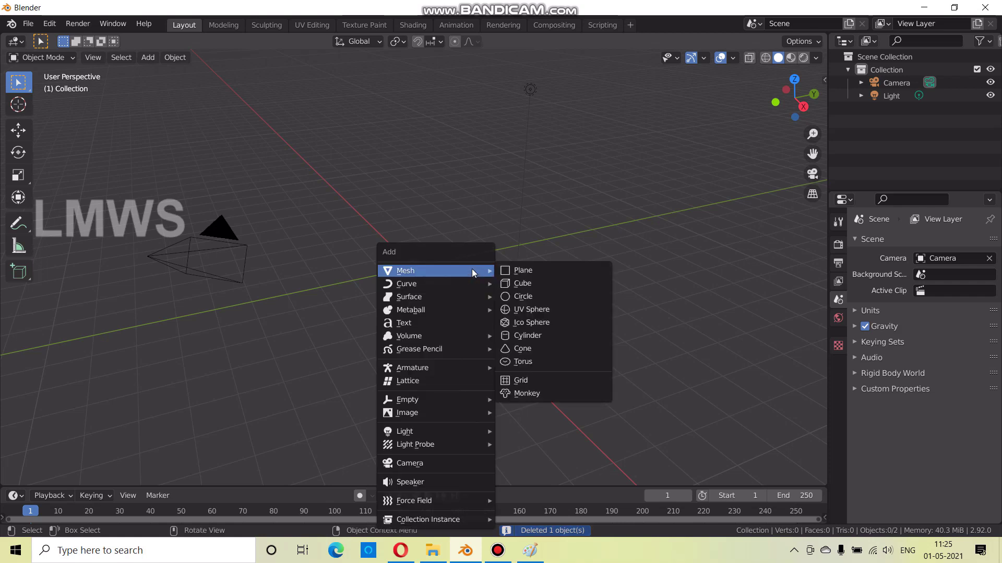
{"action": "left_click", "coordinate": [536, 288]}
{"action": "scroll", "coordinate": [427, 313], "scroll_direction": "up", "scroll_amount": 2}
{"action": "middle_click_drag", "start_coordinate": [427, 313], "coordinate": [496, 313]}
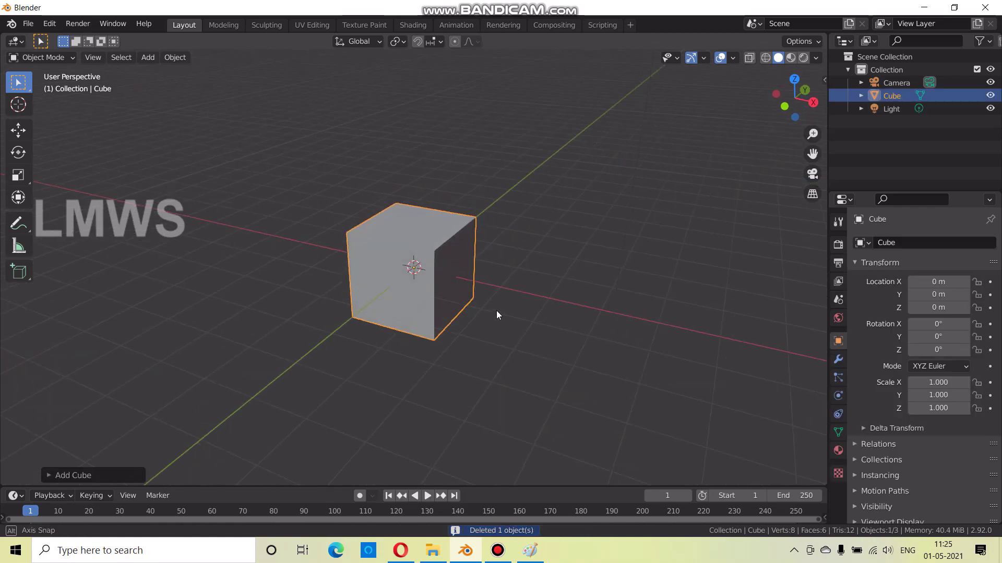
{"action": "scroll", "coordinate": [446, 250], "scroll_direction": "up", "scroll_amount": 2}
{"action": "left_click", "coordinate": [838, 359]}
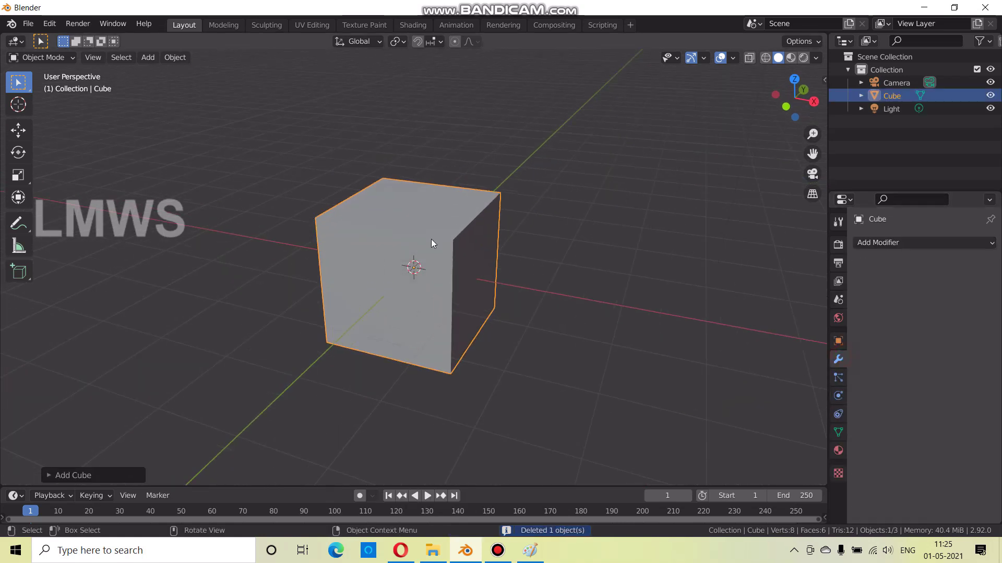
Subdivide the cube six times in Edit Mode, to about 98,306 vertices
{"action": "key", "text": "Tab"}
{"action": "right_click", "coordinate": [436, 212]}
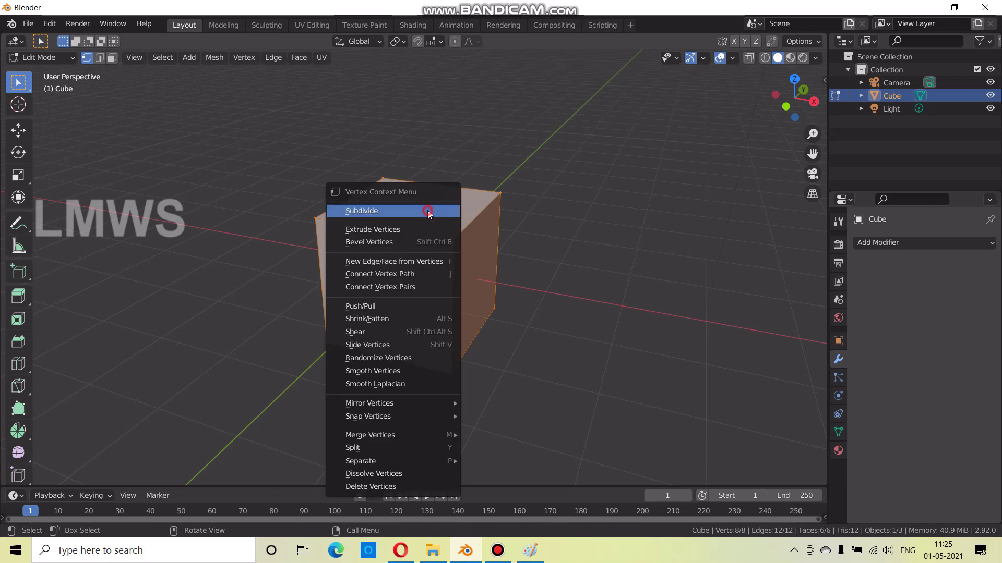
{"action": "left_click", "coordinate": [428, 211]}
{"action": "right_click", "coordinate": [428, 211]}
{"action": "left_click", "coordinate": [428, 211]}
{"action": "right_click", "coordinate": [428, 211]}
{"action": "left_click", "coordinate": [428, 211]}
{"action": "right_click", "coordinate": [427, 211]}
{"action": "left_click", "coordinate": [428, 211]}
{"action": "right_click", "coordinate": [427, 211]}
{"action": "left_click", "coordinate": [428, 210]}
{"action": "right_click", "coordinate": [428, 210]}
{"action": "left_click", "coordinate": [428, 211]}
{"action": "right_click", "coordinate": [428, 211]}
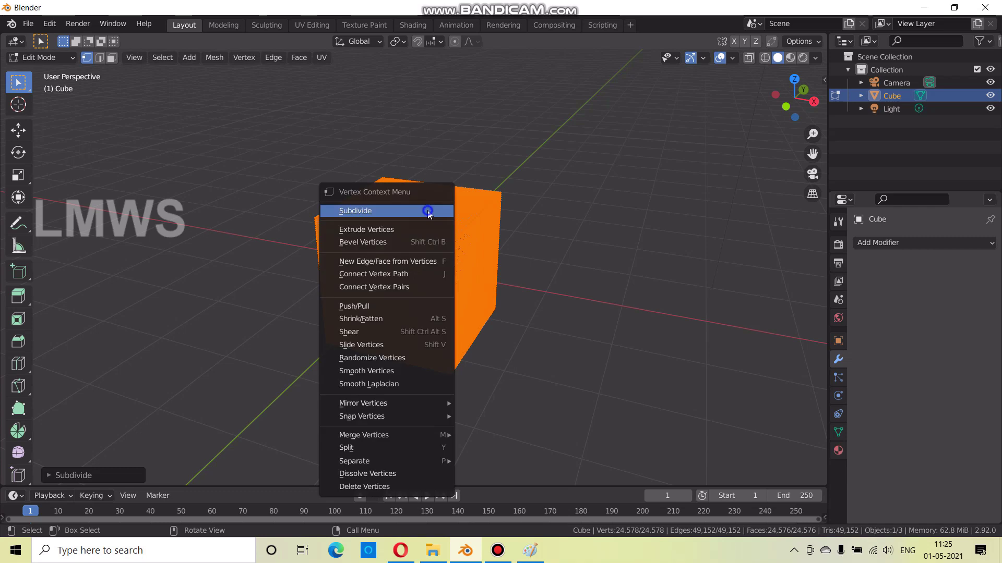
{"action": "key", "text": "Tab"}
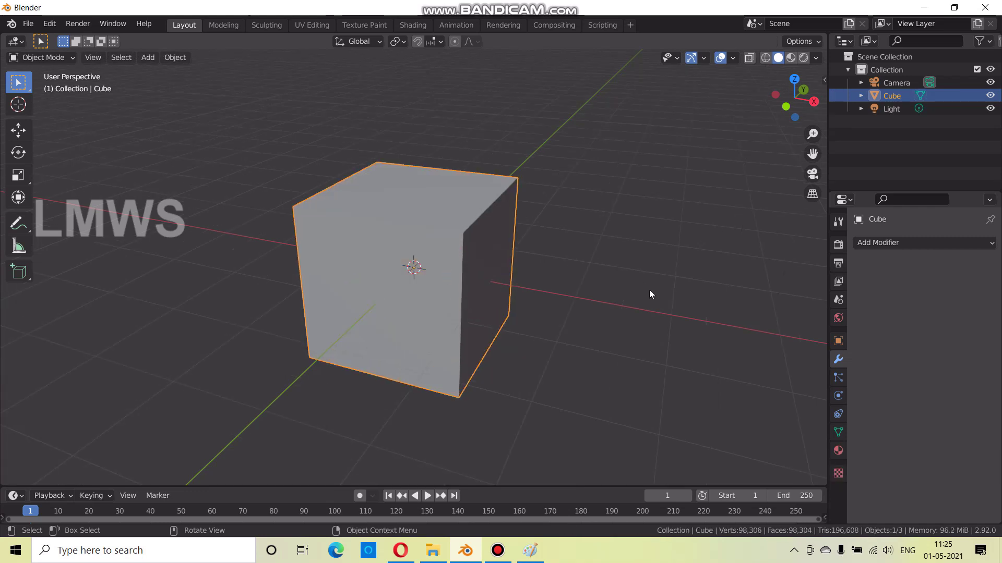
Add a Displace modifier to the cube driven by a new Clouds texture
{"action": "left_click", "coordinate": [901, 244]}
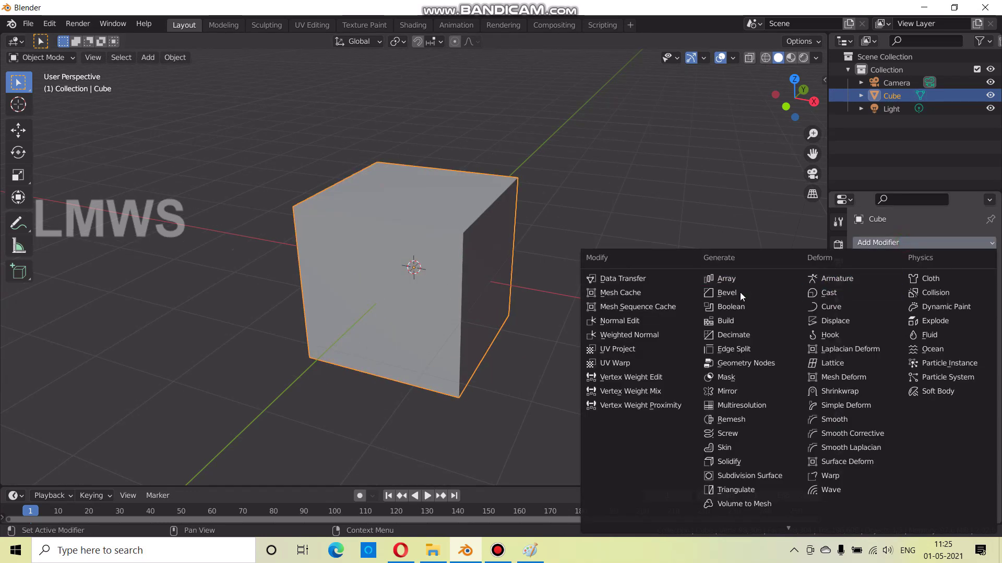
{"action": "left_click", "coordinate": [846, 321]}
{"action": "middle_click_drag", "start_coordinate": [771, 335], "coordinate": [479, 284]}
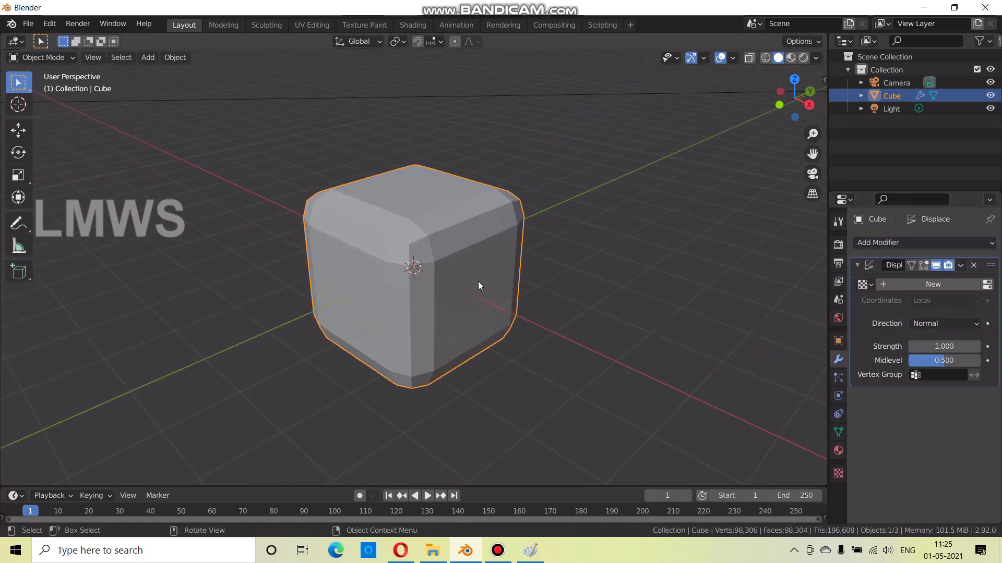
{"action": "left_click", "coordinate": [987, 284]}
{"action": "left_click", "coordinate": [937, 262]}
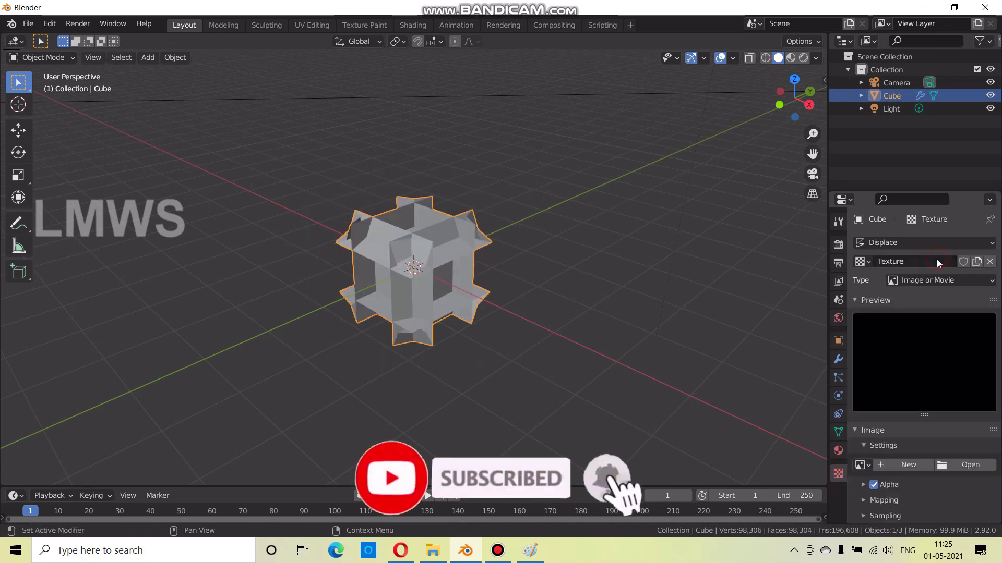
{"action": "left_click", "coordinate": [923, 280]}
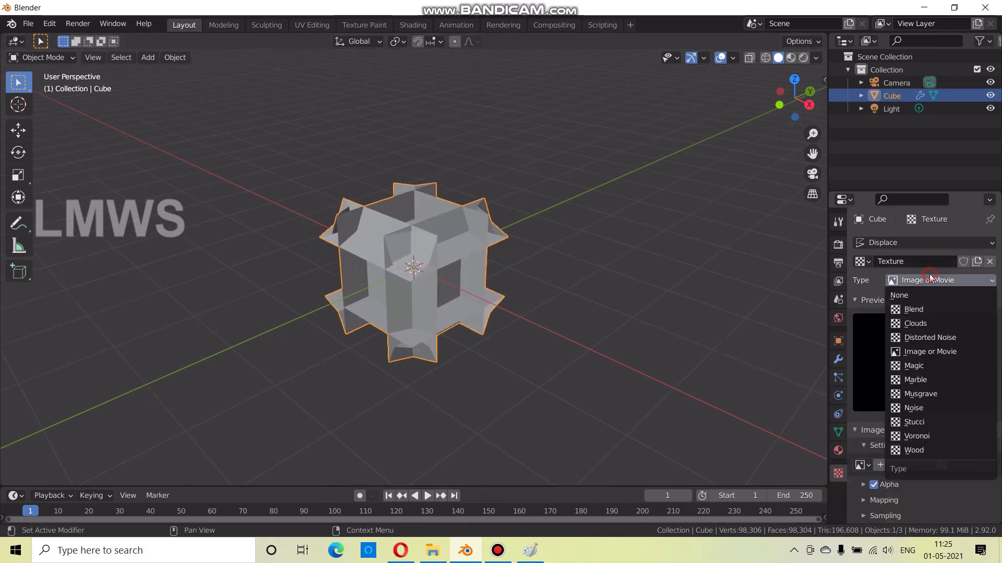
{"action": "left_click", "coordinate": [932, 323]}
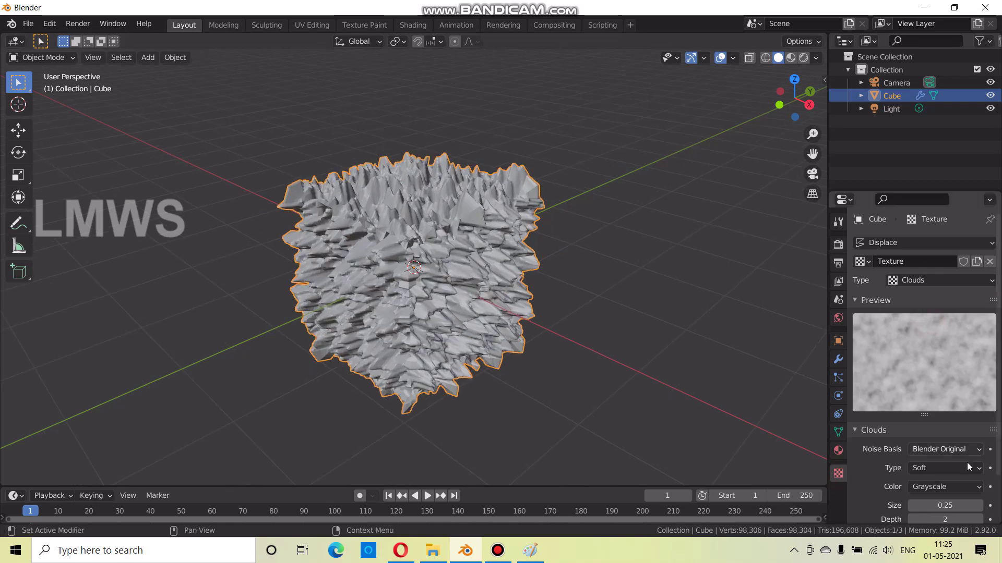
Set the displacement strength to 0.050 and midlevel to 0.429
{"action": "left_click", "coordinate": [837, 358]}
{"action": "left_click", "coordinate": [935, 346]}
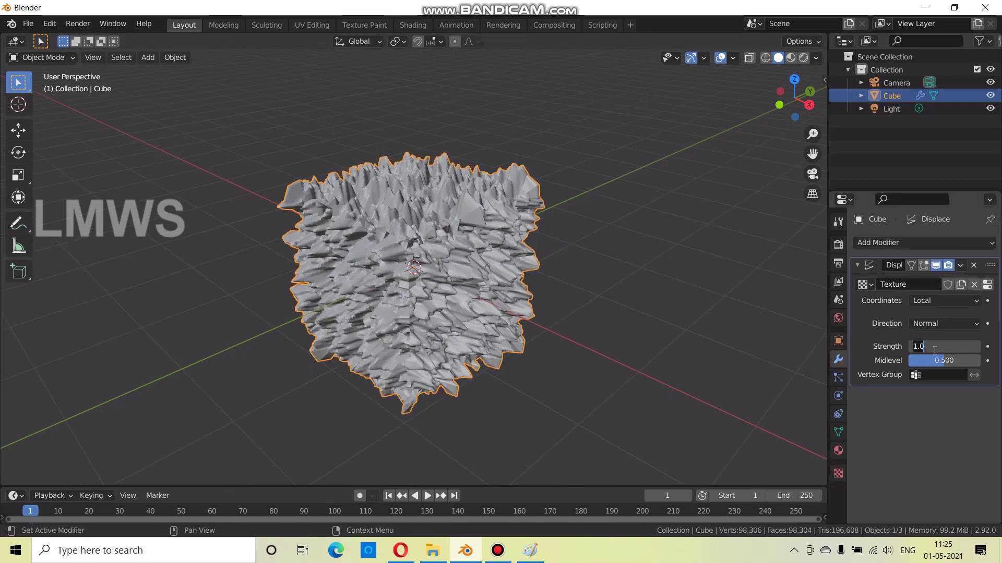
{"action": "key", "text": "Return"}
{"action": "key", "text": "s"}
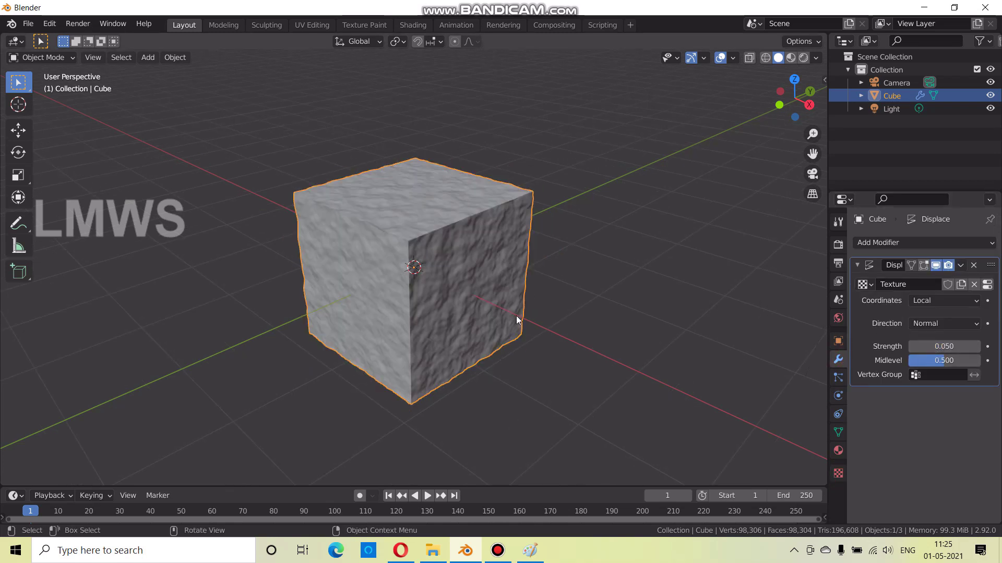
{"action": "key", "text": "Return"}
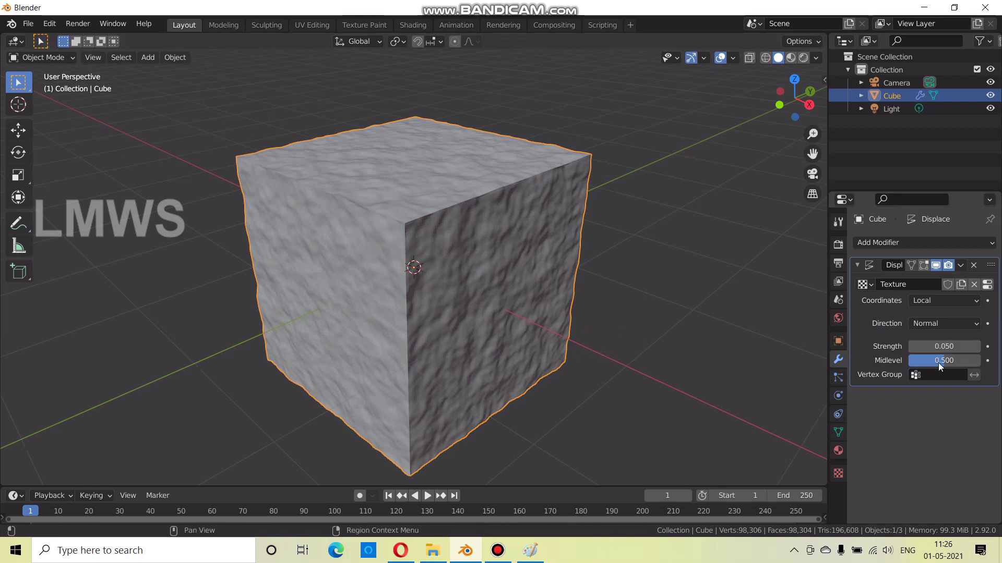
{"action": "left_click_drag", "start_coordinate": [944, 360], "coordinate": [929, 360]}
{"action": "middle_click_drag", "start_coordinate": [652, 344], "coordinate": [637, 340]}
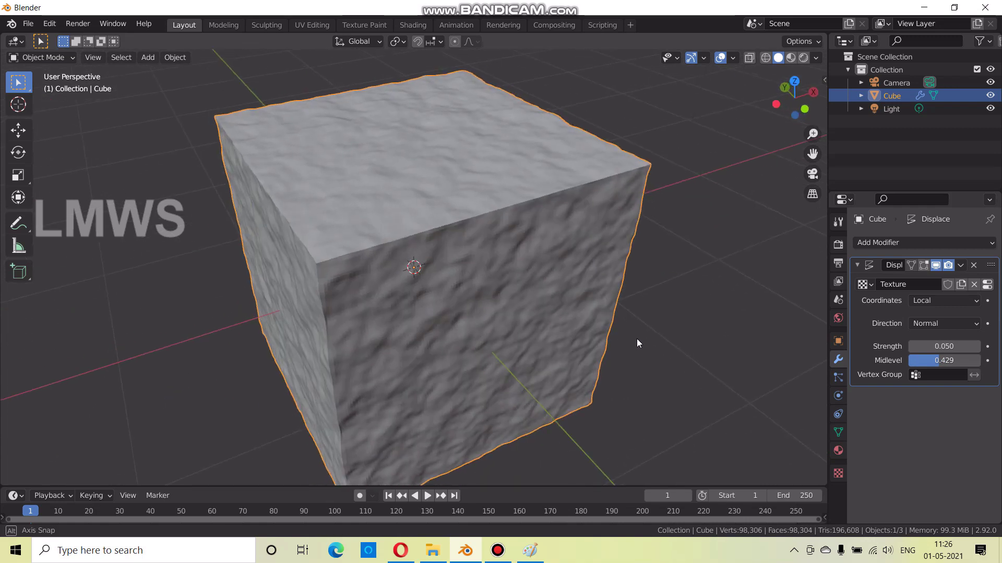
Shade the cube smooth and orbit around it to inspect the surface
{"action": "scroll", "coordinate": [633, 329], "scroll_direction": "up", "scroll_amount": 3}
{"action": "scroll", "coordinate": [633, 330], "scroll_direction": "up", "scroll_amount": 2}
{"action": "right_click", "coordinate": [560, 208]}
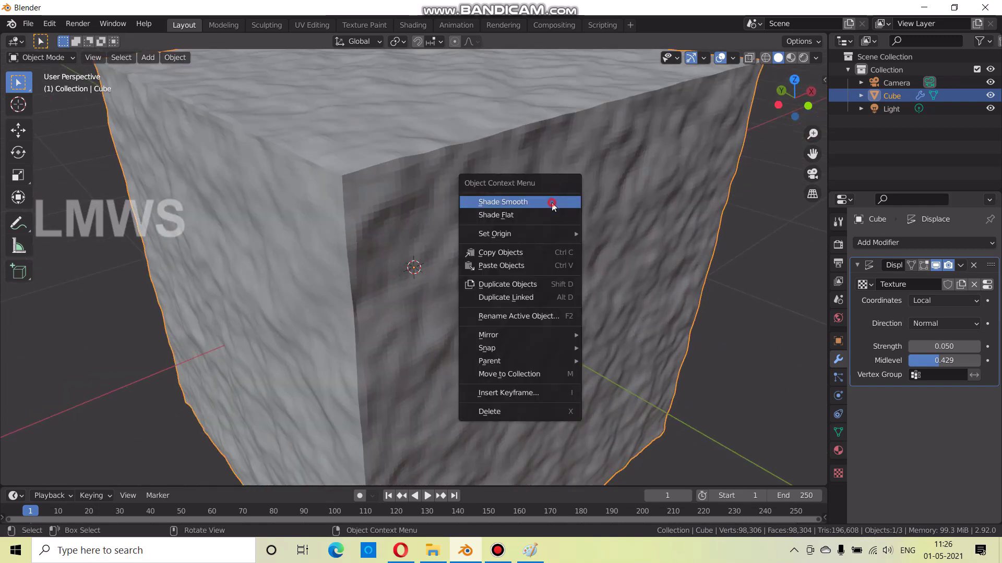
{"action": "left_click", "coordinate": [552, 202]}
{"action": "scroll", "coordinate": [662, 331], "scroll_direction": "down", "scroll_amount": 4}
{"action": "middle_click_drag", "start_coordinate": [663, 331], "coordinate": [521, 312]}
{"action": "mouse_move", "coordinate": [589, 315]}
{"action": "middle_mouse_down"}
{"action": "mouse_move", "coordinate": [465, 279]}
{"action": "mouse_move", "coordinate": [689, 375]}
{"action": "middle_mouse_up"}
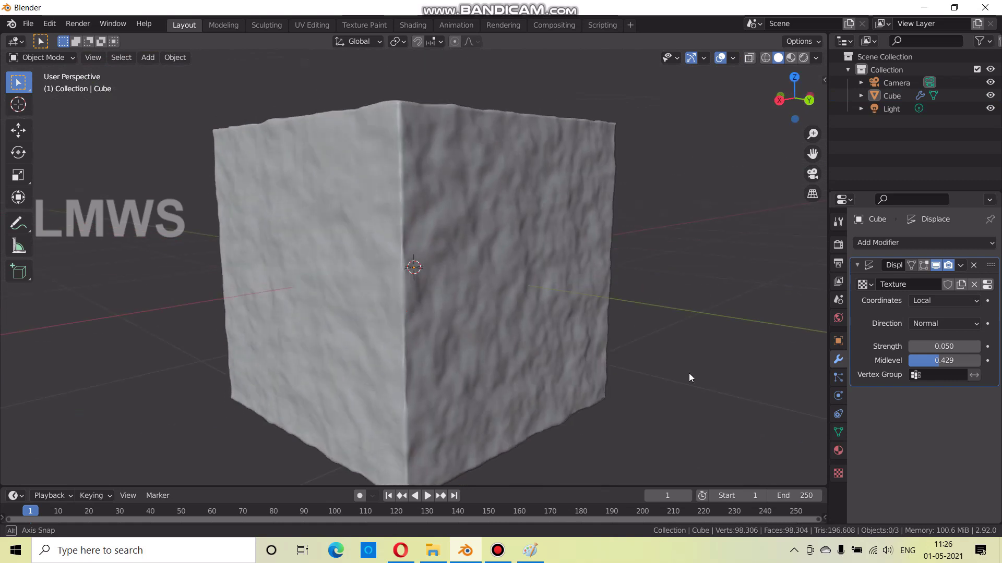
Try Magic, Marble and Stucci as the displacement texture type
{"action": "left_click", "coordinate": [838, 474]}
{"action": "left_click", "coordinate": [934, 283]}
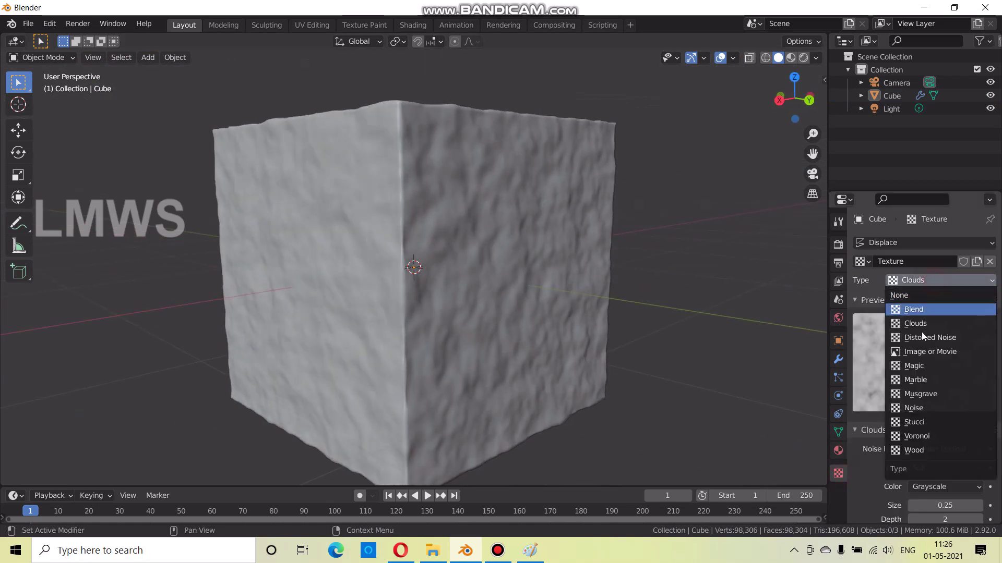
{"action": "left_click", "coordinate": [918, 366]}
{"action": "middle_click_drag", "start_coordinate": [518, 376], "coordinate": [600, 396]}
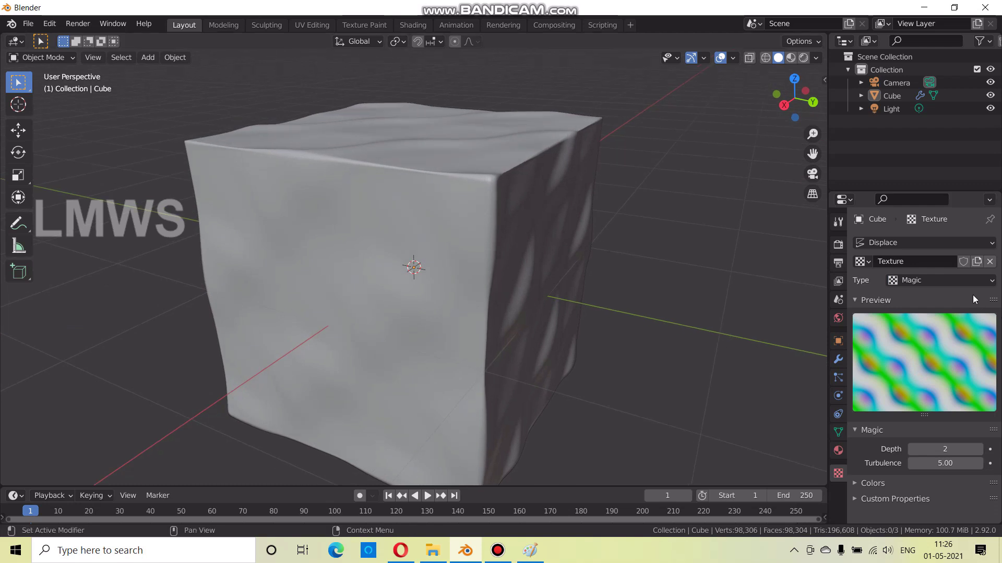
{"action": "left_click", "coordinate": [939, 280]}
{"action": "left_click", "coordinate": [917, 381]}
{"action": "scroll", "coordinate": [929, 469], "scroll_direction": "down", "scroll_amount": 3}
{"action": "scroll", "coordinate": [931, 496], "scroll_direction": "down", "scroll_amount": 1}
{"action": "scroll", "coordinate": [907, 362], "scroll_direction": "up", "scroll_amount": 3}
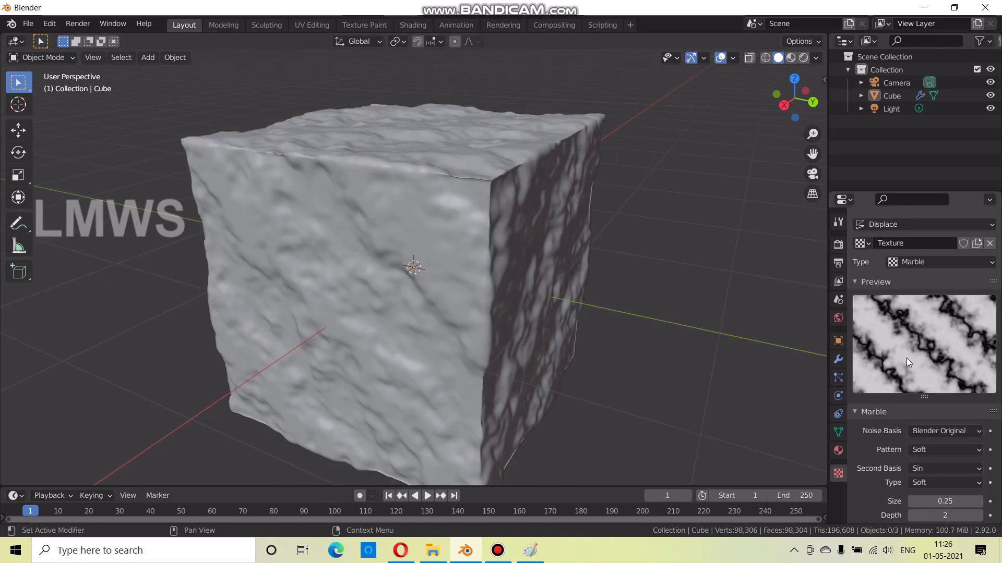
{"action": "left_click", "coordinate": [919, 261]}
{"action": "left_click", "coordinate": [914, 405]}
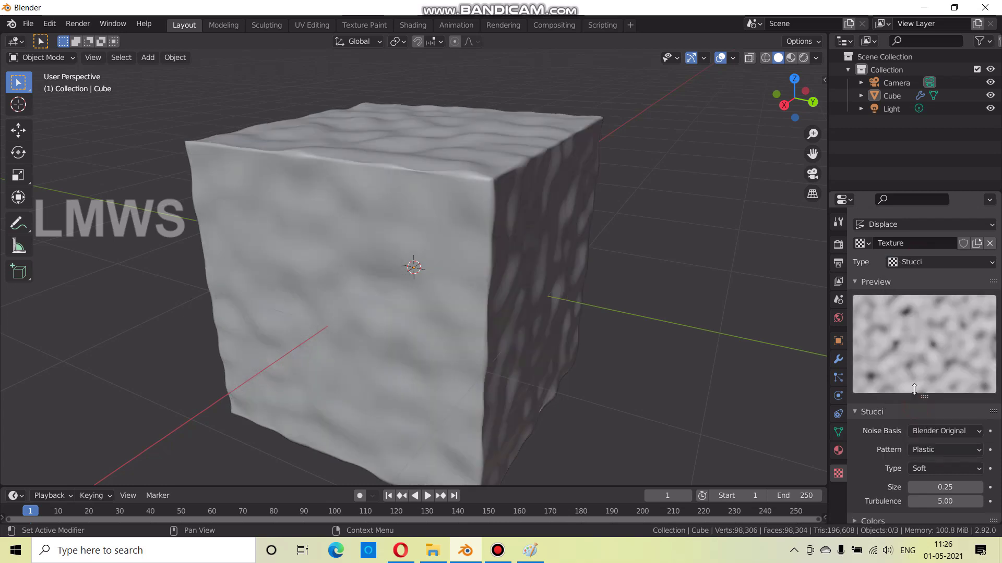
Switch the texture to Voronoi and set its distance metric to Minkowski 4
{"action": "left_click", "coordinate": [932, 266]}
{"action": "left_click", "coordinate": [919, 420]}
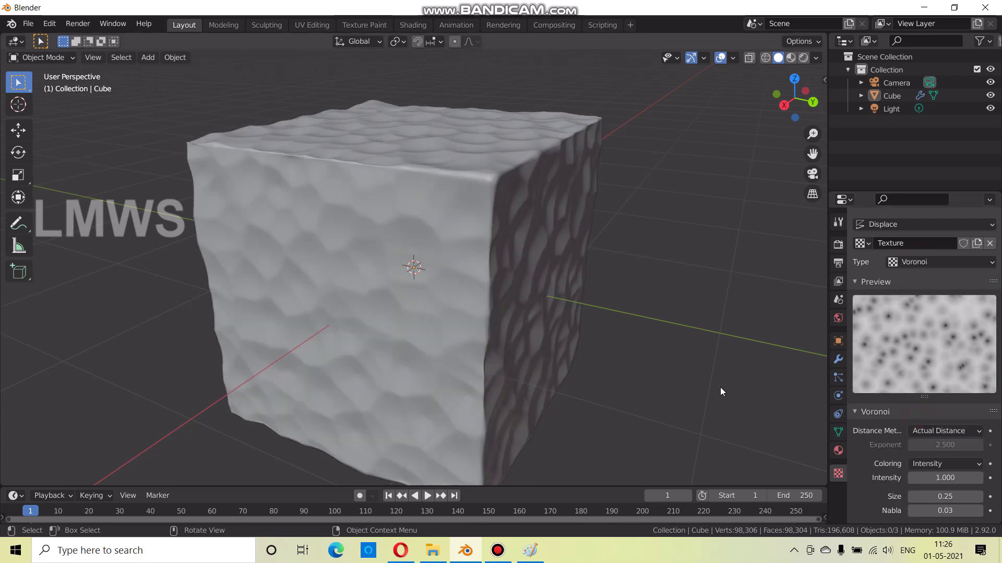
{"action": "scroll", "coordinate": [877, 385], "scroll_direction": "down", "scroll_amount": 3}
{"action": "left_click", "coordinate": [940, 368]}
{"action": "left_click", "coordinate": [925, 424]}
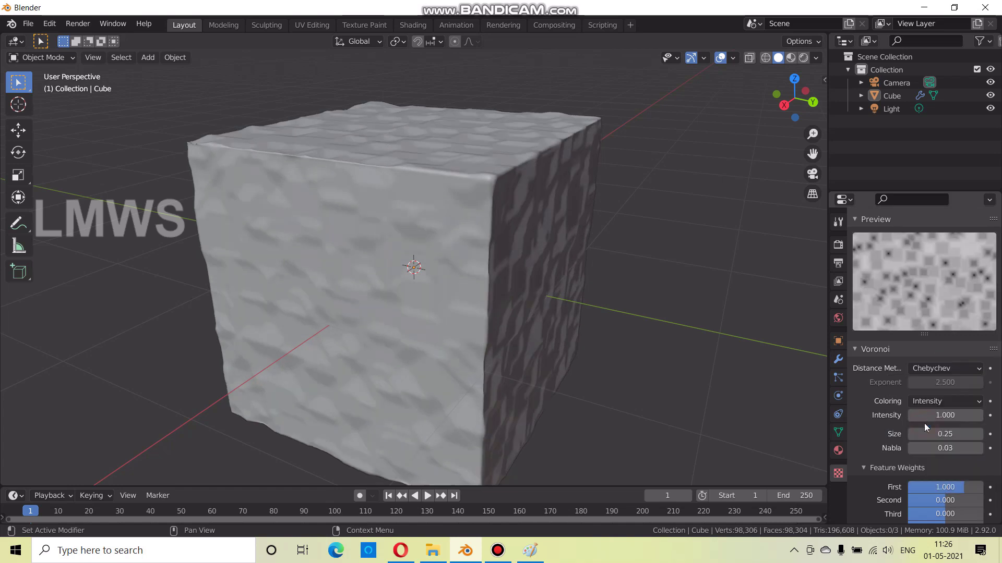
{"action": "left_click", "coordinate": [938, 368]}
{"action": "left_click", "coordinate": [923, 466]}
{"action": "scroll", "coordinate": [909, 321], "scroll_direction": "up", "scroll_amount": 2}
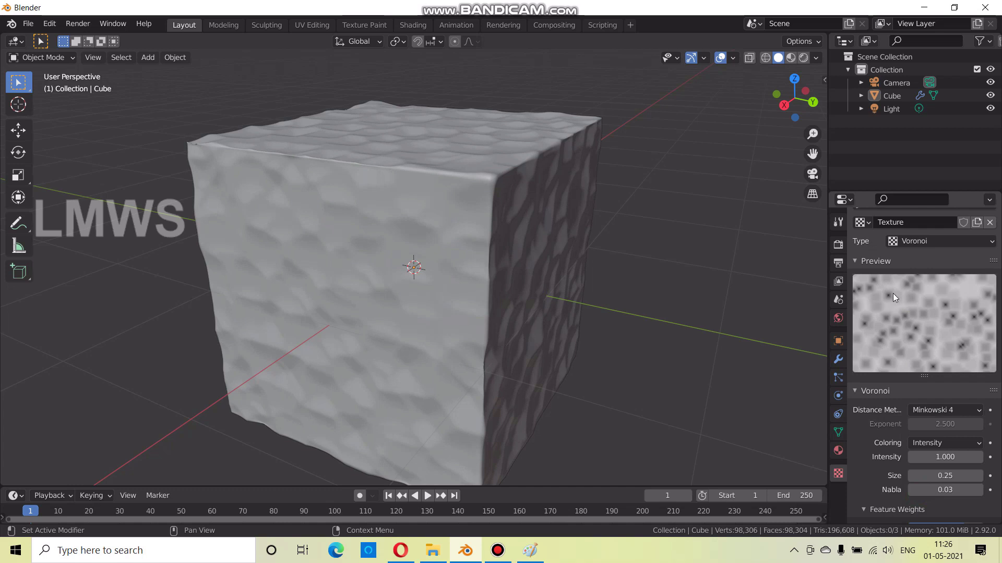
Return to the Displace modifier settings and inspect the hammered cellular surface
{"action": "left_click", "coordinate": [838, 359]}
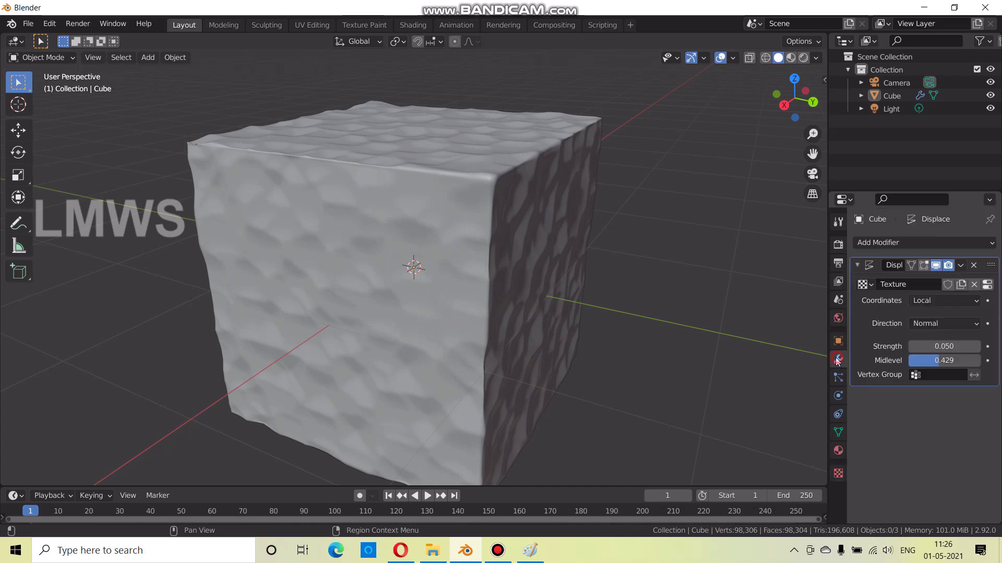
{"action": "middle_click_drag", "start_coordinate": [563, 295], "coordinate": [510, 293]}
{"action": "scroll", "coordinate": [471, 208], "scroll_direction": "up", "scroll_amount": 1}
{"action": "scroll", "coordinate": [471, 207], "scroll_direction": "up", "scroll_amount": 4}
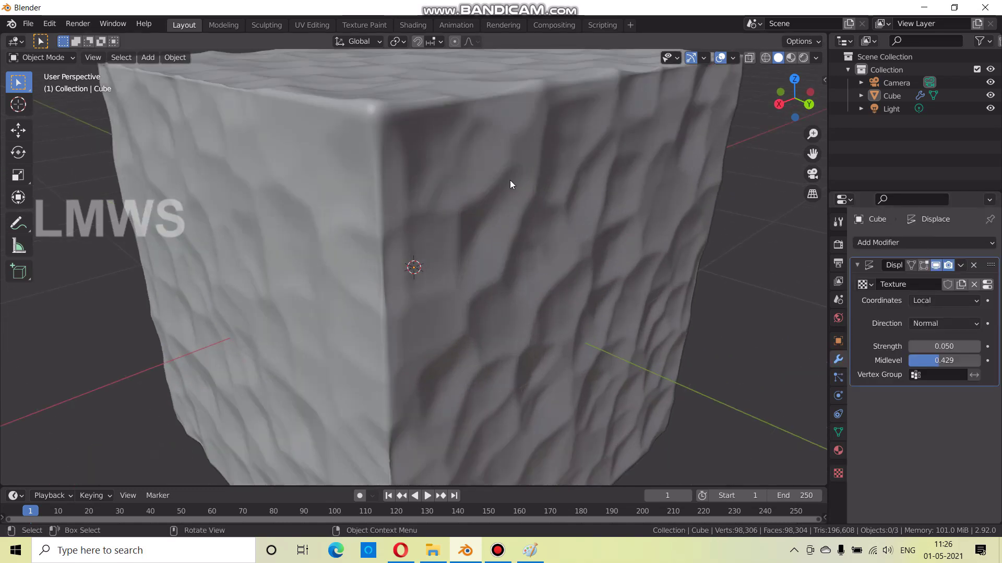
{"action": "scroll", "coordinate": [659, 288], "scroll_direction": "down", "scroll_amount": 4}
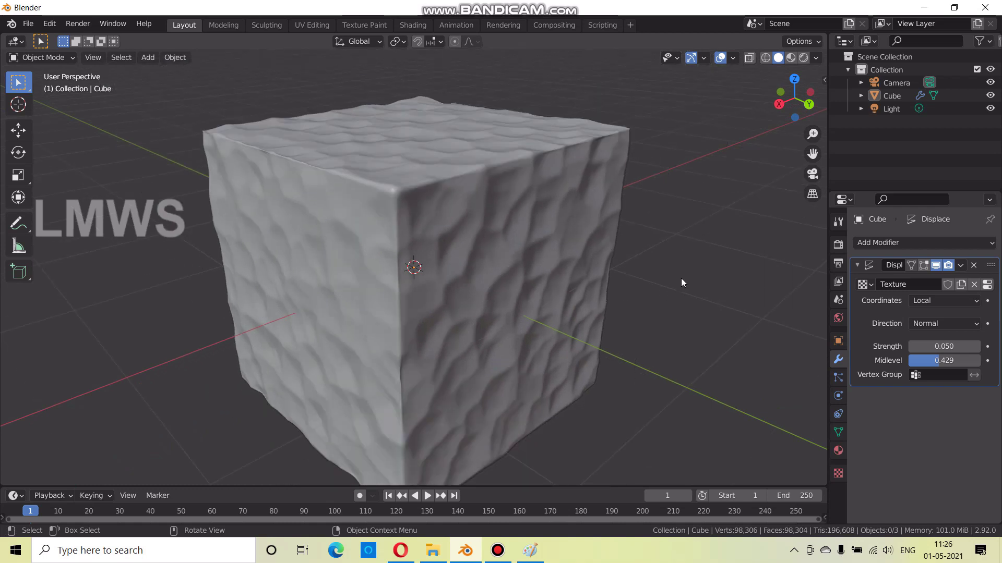
Select and delete the displaced cube
{"action": "left_click", "coordinate": [470, 157]}
{"action": "key", "text": "x"}
{"action": "left_click", "coordinate": [537, 209]}
Open recent file swimming_pool_displace.blend without saving current changes
{"action": "left_click", "coordinate": [28, 23]}
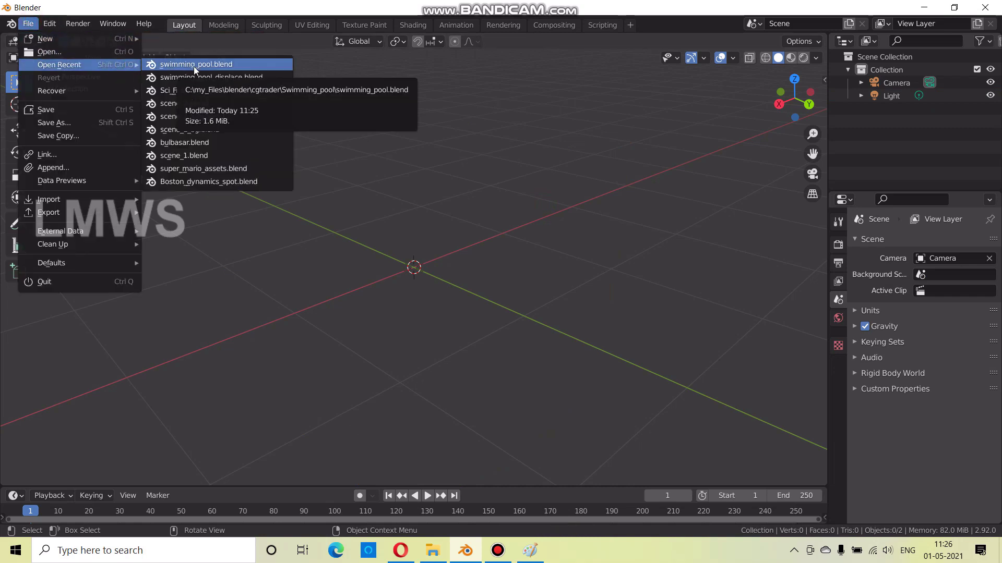
{"action": "mouse_move", "coordinate": [78, 39]}
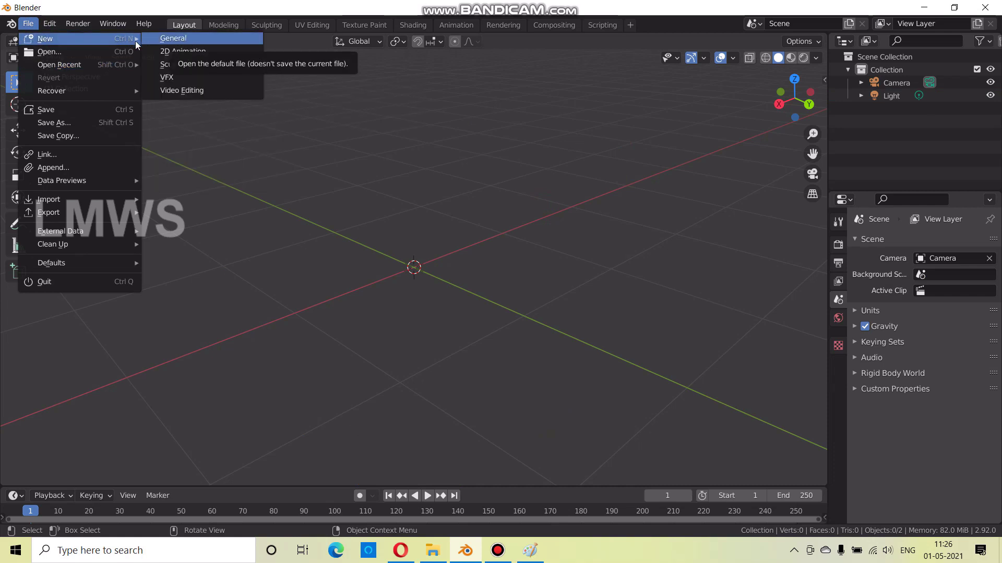
{"action": "mouse_move", "coordinate": [59, 64]}
{"action": "left_click", "coordinate": [204, 77]}
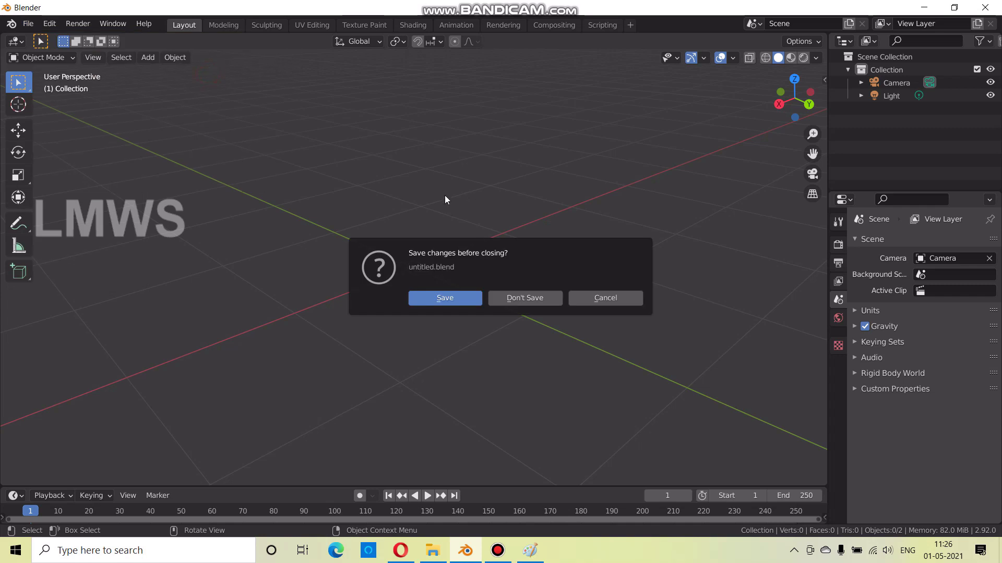
{"action": "left_click", "coordinate": [541, 303]}
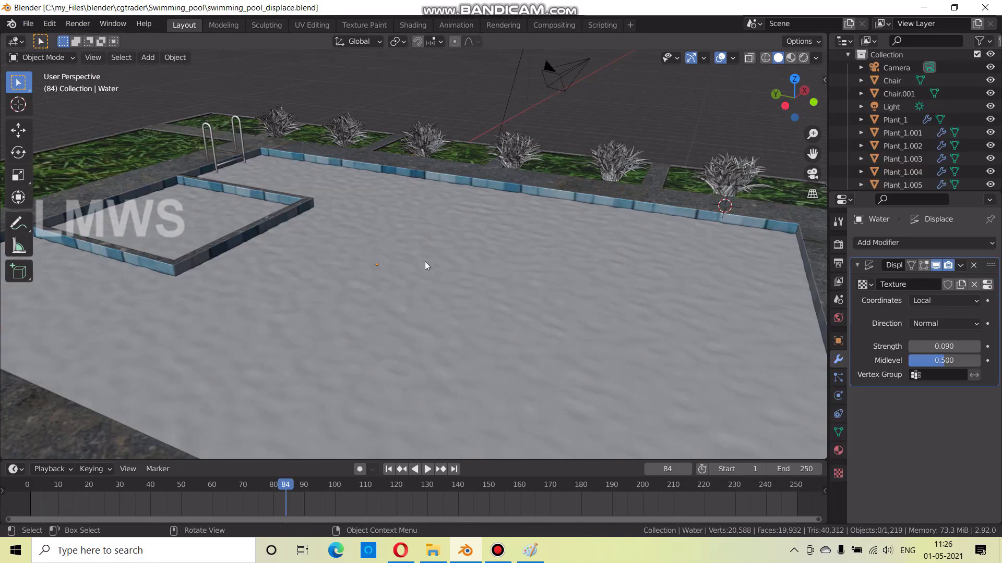
{"action": "mouse_move", "coordinate": [515, 272]}
{"action": "middle_mouse_down"}
{"action": "mouse_move", "coordinate": [505, 265]}
{"action": "mouse_move", "coordinate": [513, 254]}
{"action": "middle_mouse_up"}
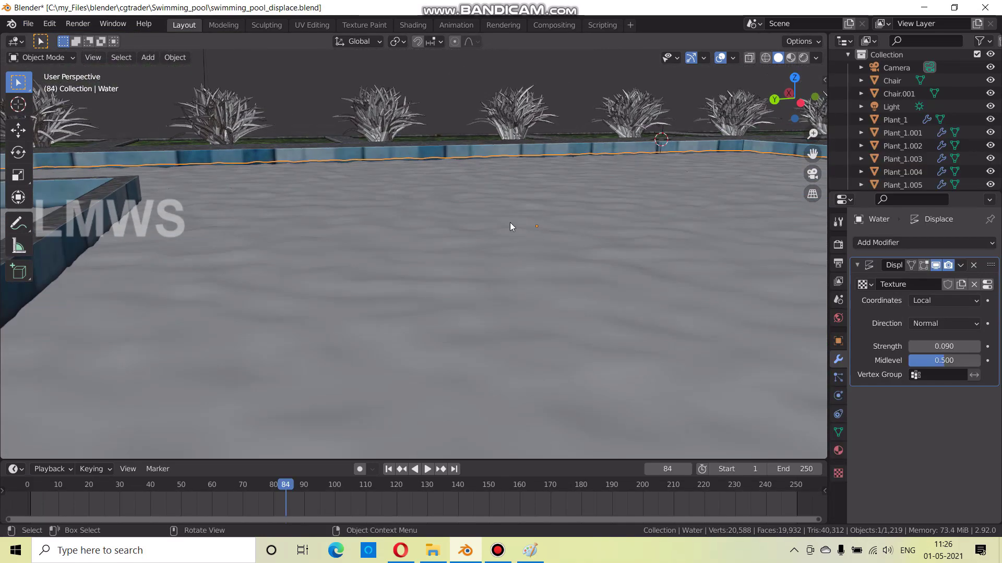
Orbit the pool and check the Water material and Displace modifier settings
{"action": "mouse_move", "coordinate": [605, 261]}
{"action": "middle_mouse_down"}
{"action": "mouse_move", "coordinate": [612, 284]}
{"action": "mouse_move", "coordinate": [387, 203]}
{"action": "mouse_move", "coordinate": [297, 217]}
{"action": "mouse_move", "coordinate": [313, 224]}
{"action": "middle_mouse_up"}
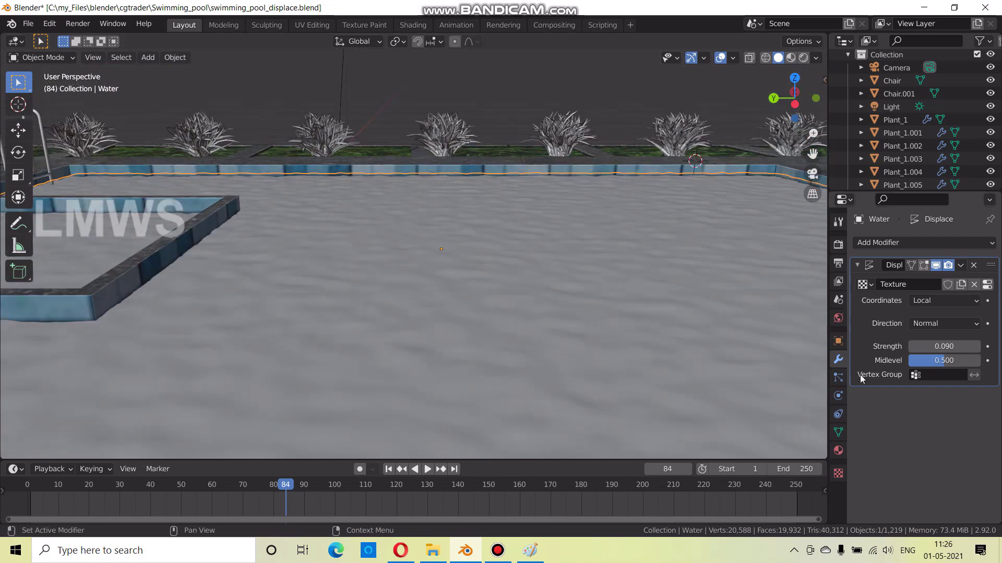
{"action": "left_click", "coordinate": [838, 454]}
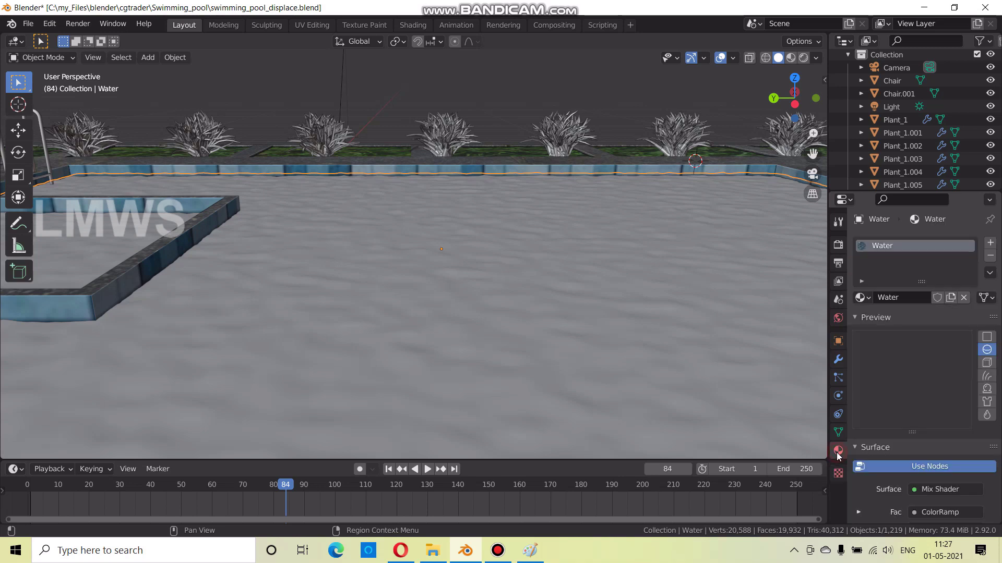
{"action": "left_click", "coordinate": [837, 360]}
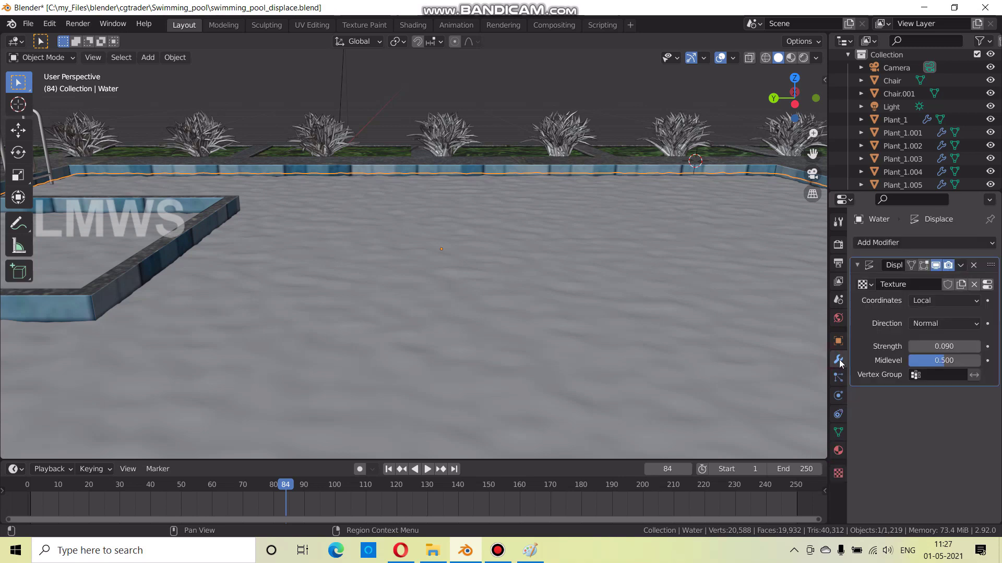
Enable Color Ramp on the Water's Clouds displacement texture (size 0.26, depth 2, nabla 0.03)
{"action": "left_click", "coordinate": [988, 285]}
{"action": "scroll", "coordinate": [890, 433], "scroll_direction": "down", "scroll_amount": 2}
{"action": "scroll", "coordinate": [890, 448], "scroll_direction": "down", "scroll_amount": 3}
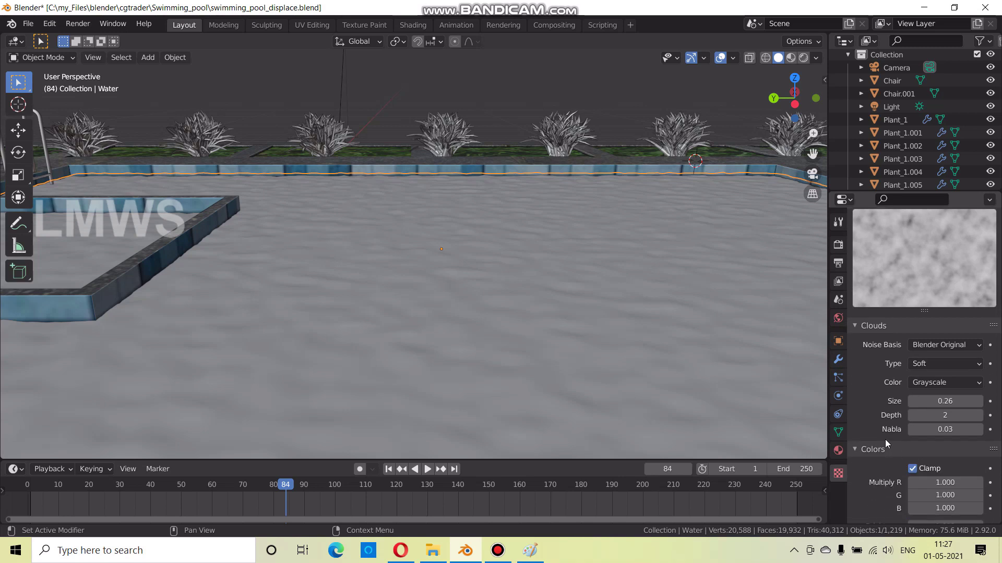
{"action": "scroll", "coordinate": [889, 446], "scroll_direction": "down", "scroll_amount": 2}
{"action": "scroll", "coordinate": [900, 449], "scroll_direction": "down", "scroll_amount": 3}
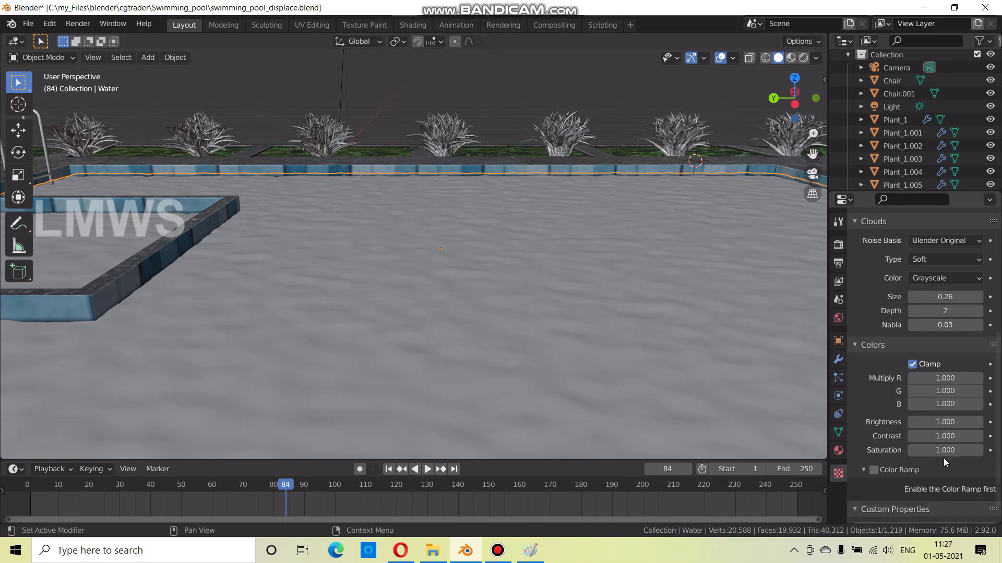
{"action": "scroll", "coordinate": [901, 467], "scroll_direction": "down", "scroll_amount": 1}
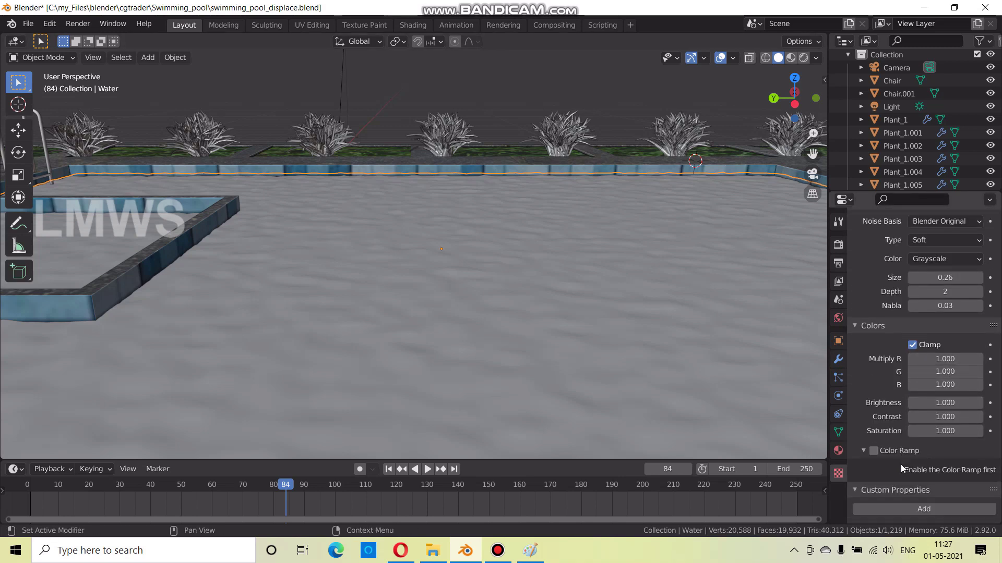
{"action": "left_click", "coordinate": [874, 452]}
{"action": "scroll", "coordinate": [899, 455], "scroll_direction": "down", "scroll_amount": 2}
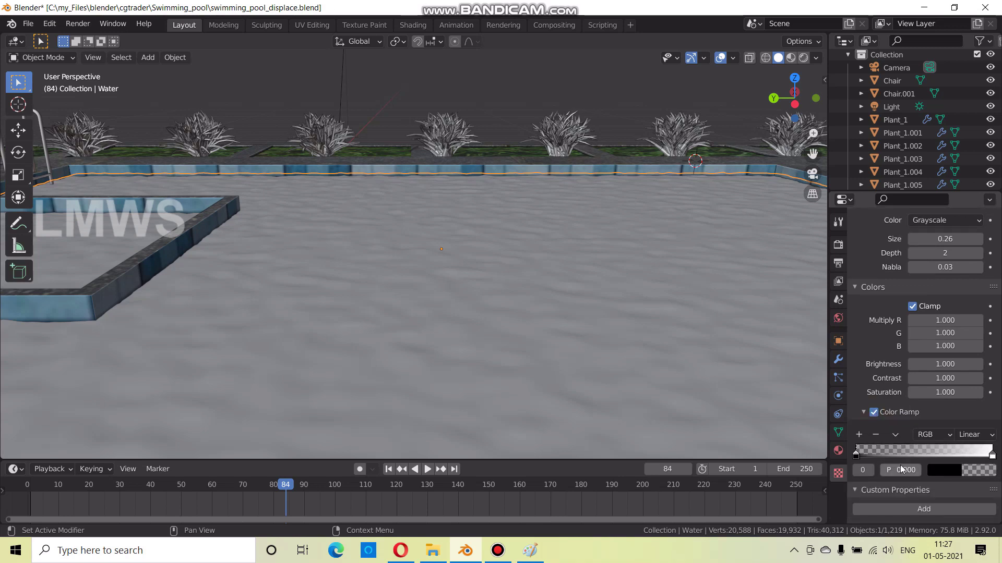
{"action": "scroll", "coordinate": [692, 255], "scroll_direction": "down", "scroll_amount": 4}
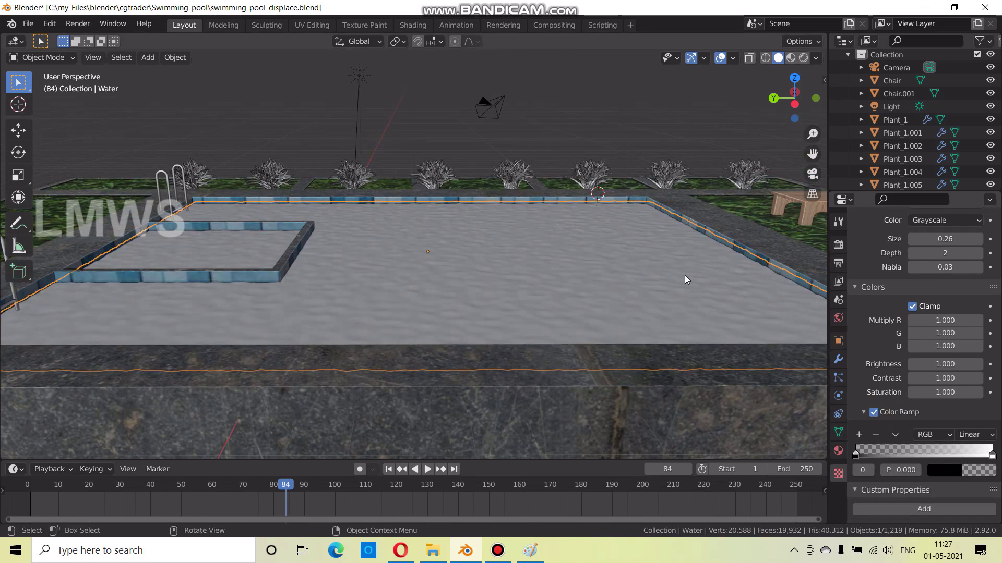
Save the pool scene, then start a new General file without the default cube
{"action": "key", "text": "ctrl+s"}
{"action": "left_click", "coordinate": [28, 23]}
{"action": "mouse_move", "coordinate": [45, 38]}
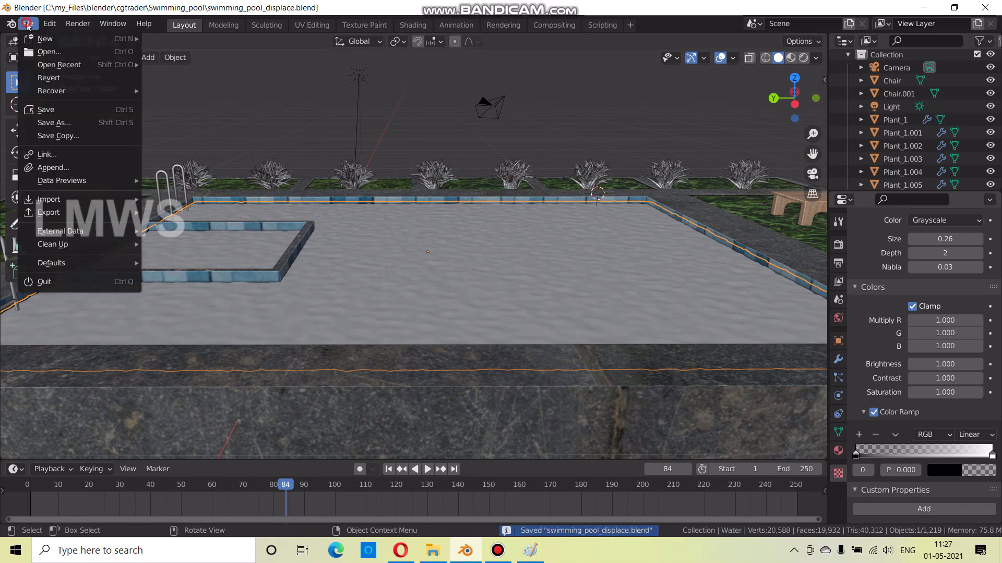
{"action": "left_click", "coordinate": [172, 38]}
{"action": "key", "text": "x"}
{"action": "left_click", "coordinate": [432, 249]}
Add a plane scaled 5 on X, Y and Z, then select the camera
{"action": "key", "text": "shift+a"}
{"action": "left_click", "coordinate": [533, 248]}
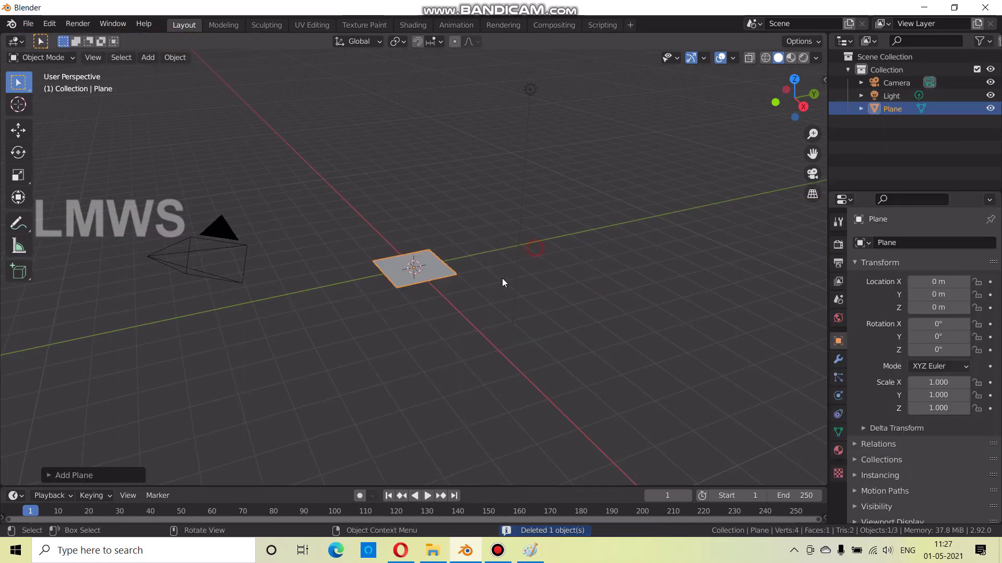
{"action": "key", "text": "n"}
{"action": "left_click", "coordinate": [734, 226]}
{"action": "type", "text": "5"}
{"action": "key", "text": "Tab"}
{"action": "type", "text": "5"}
{"action": "key", "text": "Tab"}
{"action": "type", "text": "5"}
{"action": "key", "text": "Return"}
{"action": "key", "text": "n"}
{"action": "left_click", "coordinate": [203, 254]}
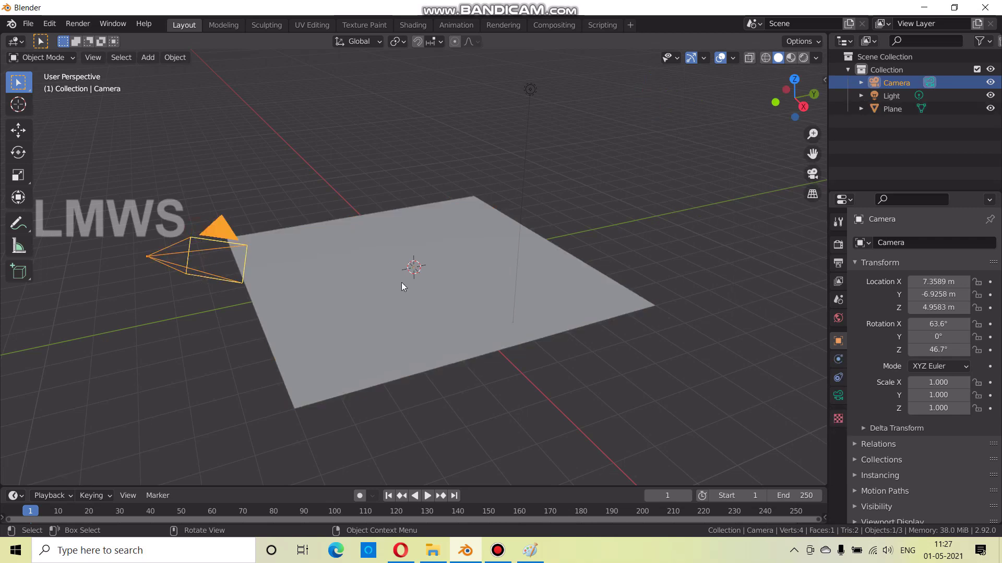
{"action": "scroll", "coordinate": [402, 286], "scroll_direction": "down", "scroll_amount": 2}
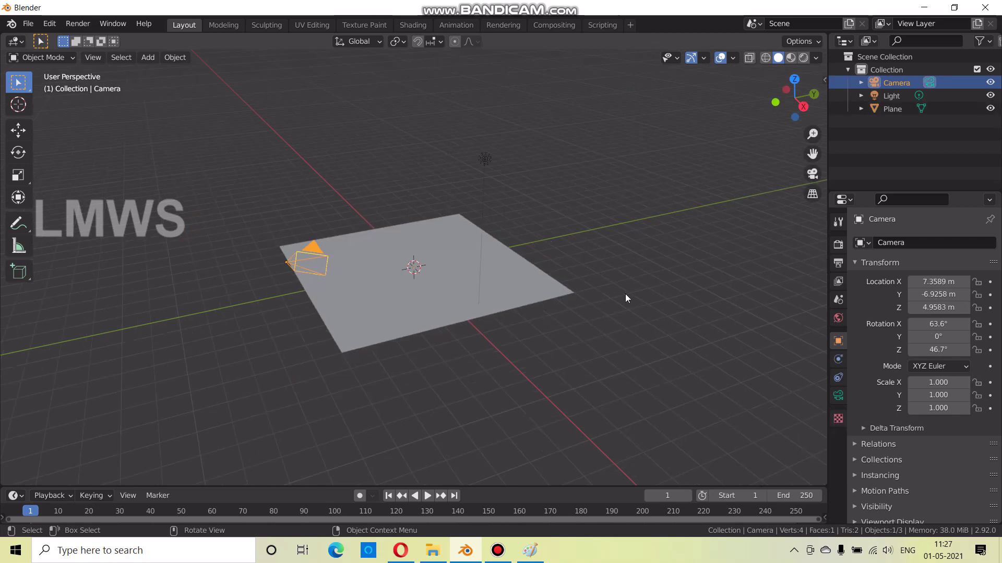
Zero the camera's X and Z rotation so it looks straight down
{"action": "key", "text": "n"}
{"action": "left_click", "coordinate": [732, 158]}
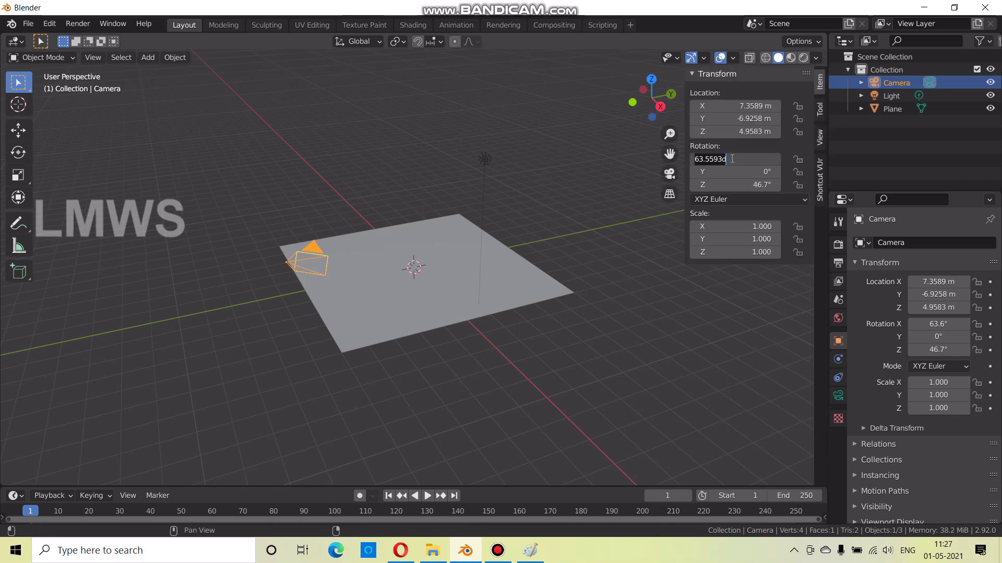
{"action": "key", "text": "Tab"}
{"action": "key", "text": "Tab"}
{"action": "type", "text": "0"}
{"action": "key", "text": "Return"}
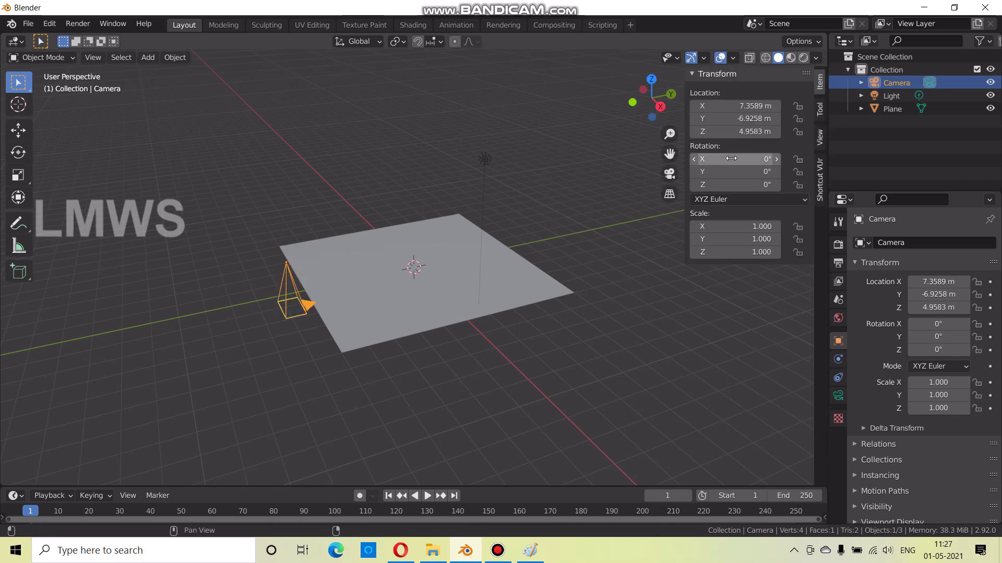
Move the camera to location 0, 0, 0 at the origin
{"action": "scroll", "coordinate": [385, 297], "scroll_direction": "down", "scroll_amount": 1}
{"action": "left_click", "coordinate": [737, 107]}
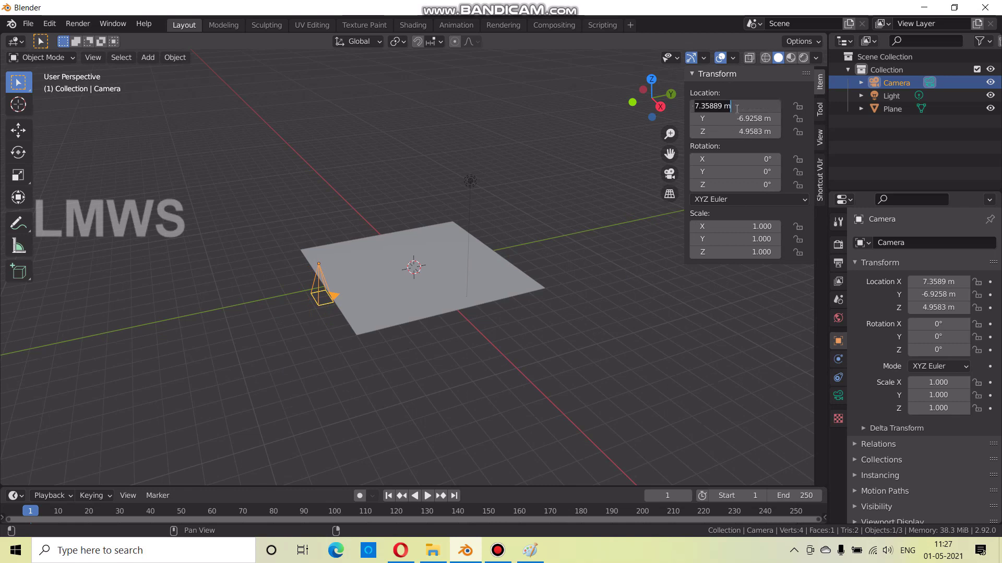
{"action": "key", "text": "Tab"}
{"action": "type", "text": "0"}
{"action": "key", "text": "Tab"}
{"action": "type", "text": "0"}
{"action": "key", "text": "Return"}
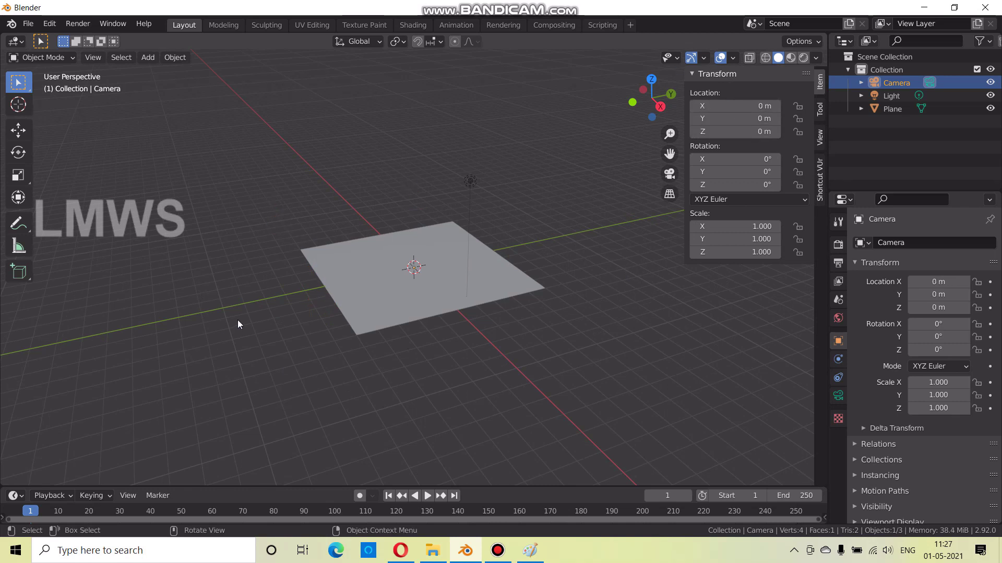
Raise the camera straight up along Z to about 10.94 m above the plane
{"action": "scroll", "coordinate": [239, 324], "scroll_direction": "down", "scroll_amount": 1}
{"action": "key", "text": "g"}
{"action": "key", "text": "z"}
{"action": "left_click", "coordinate": [626, 250]}
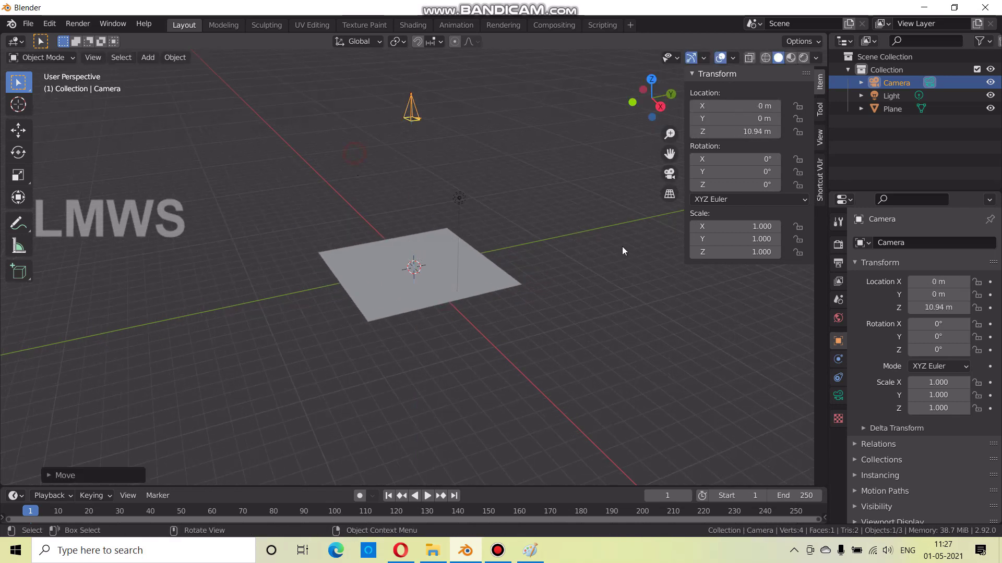
Set the render Resolution X to 1080 for a square 1080 × 1080 output
{"action": "left_click", "coordinate": [838, 263]}
{"action": "left_click", "coordinate": [949, 258]}
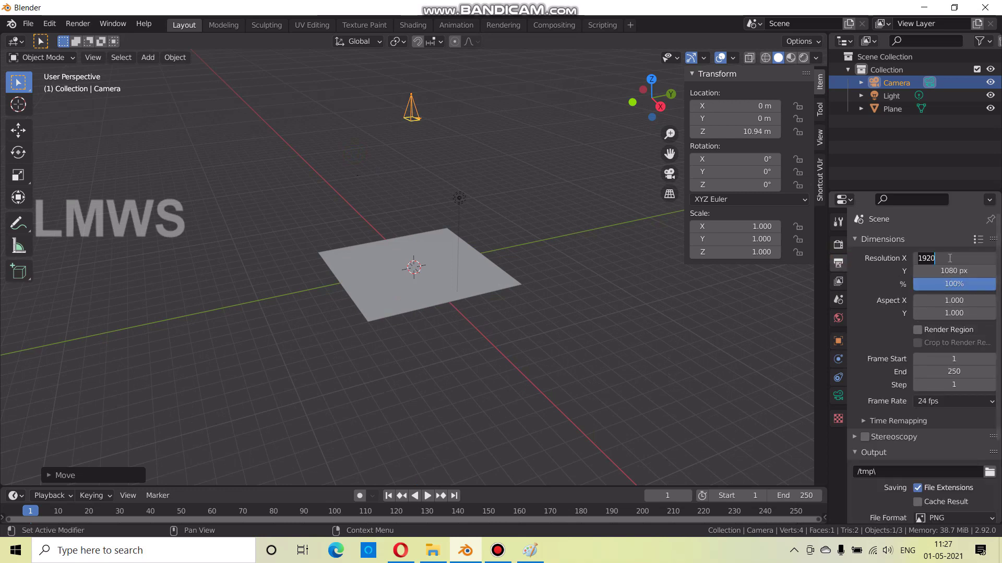
{"action": "key", "text": "Return"}
Deselect the camera, view through it with Numpad 0, and zoom to frame the plane
{"action": "left_click", "coordinate": [597, 430]}
{"action": "middle_click_drag", "start_coordinate": [598, 430], "coordinate": [599, 432]}
{"action": "key", "text": "KP_0"}
{"action": "scroll", "coordinate": [607, 376], "scroll_direction": "down", "scroll_amount": 2}
{"action": "scroll", "coordinate": [681, 202], "scroll_direction": "down", "scroll_amount": 1}
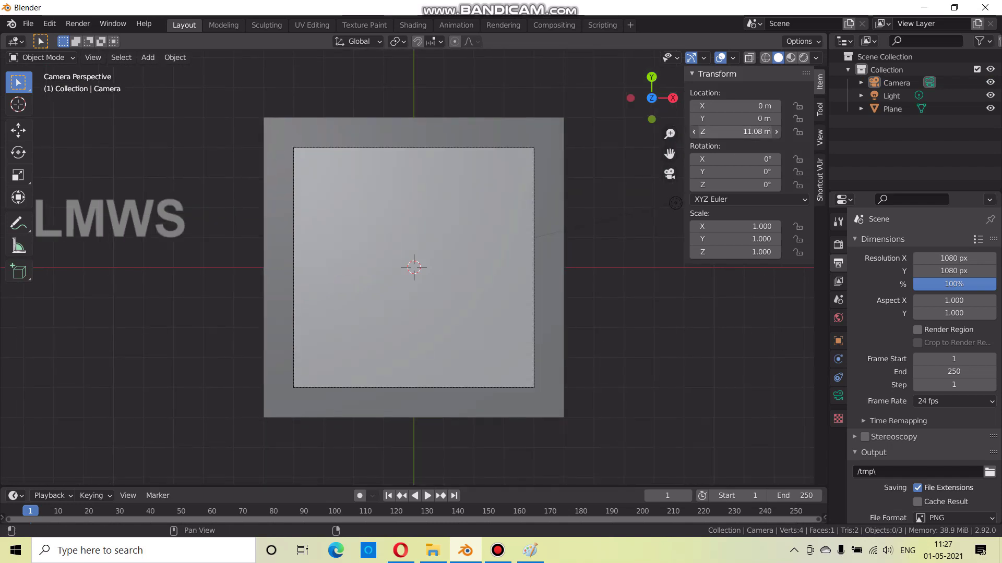
{"action": "scroll", "coordinate": [657, 208], "scroll_direction": "down", "scroll_amount": 1}
{"action": "scroll", "coordinate": [626, 215], "scroll_direction": "down", "scroll_amount": 1}
{"action": "scroll", "coordinate": [587, 225], "scroll_direction": "down", "scroll_amount": 1}
{"action": "scroll", "coordinate": [586, 225], "scroll_direction": "down", "scroll_amount": 1}
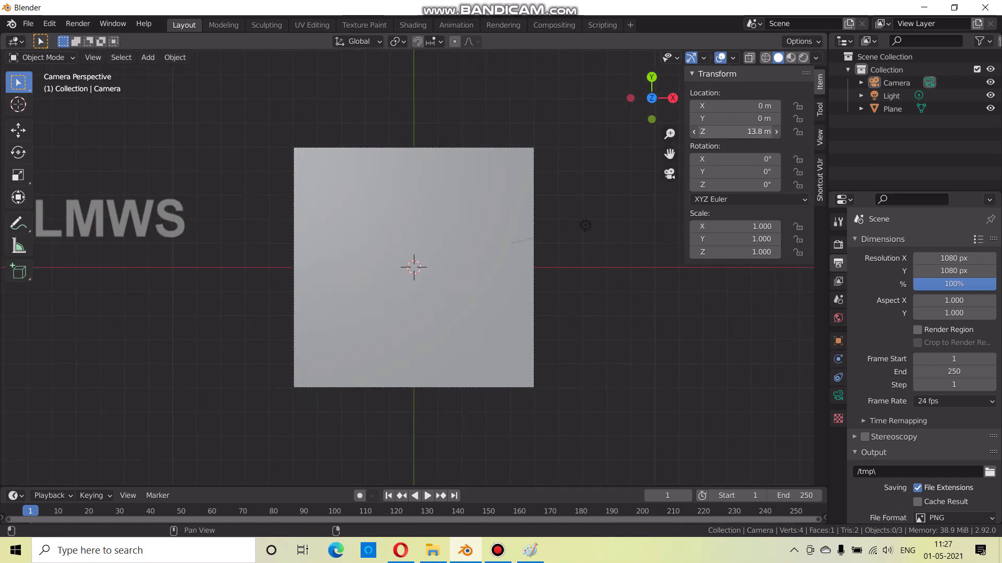
{"action": "scroll", "coordinate": [371, 289], "scroll_direction": "up", "scroll_amount": 3}
{"action": "scroll", "coordinate": [371, 287], "scroll_direction": "down", "scroll_amount": 2}
Save as Water_displacemetn_map.blend in the Swimming_pool folder, then select the Plane
{"action": "key", "text": "ctrl+s"}
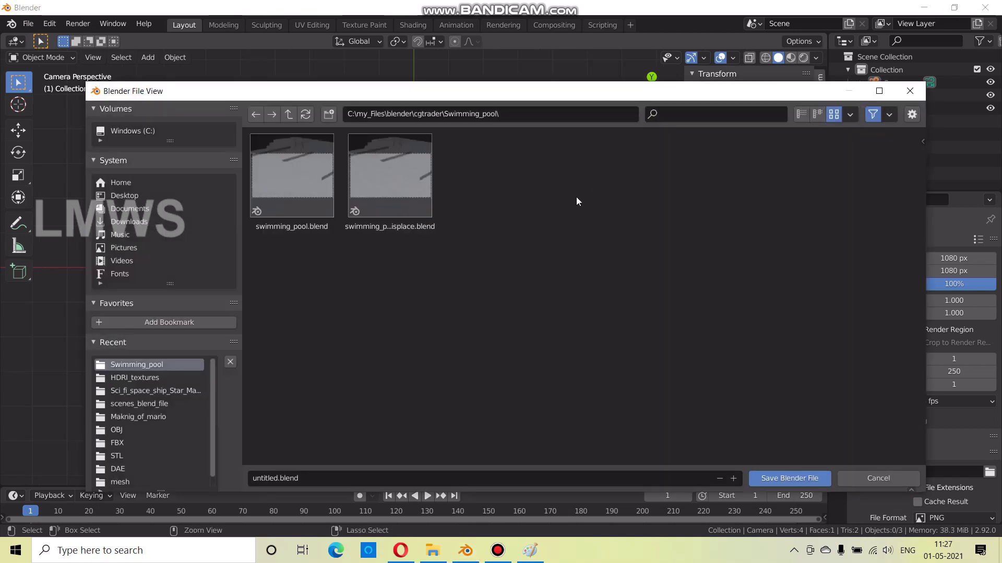
{"action": "key", "text": "Escape"}
{"action": "key", "text": "ctrl+s"}
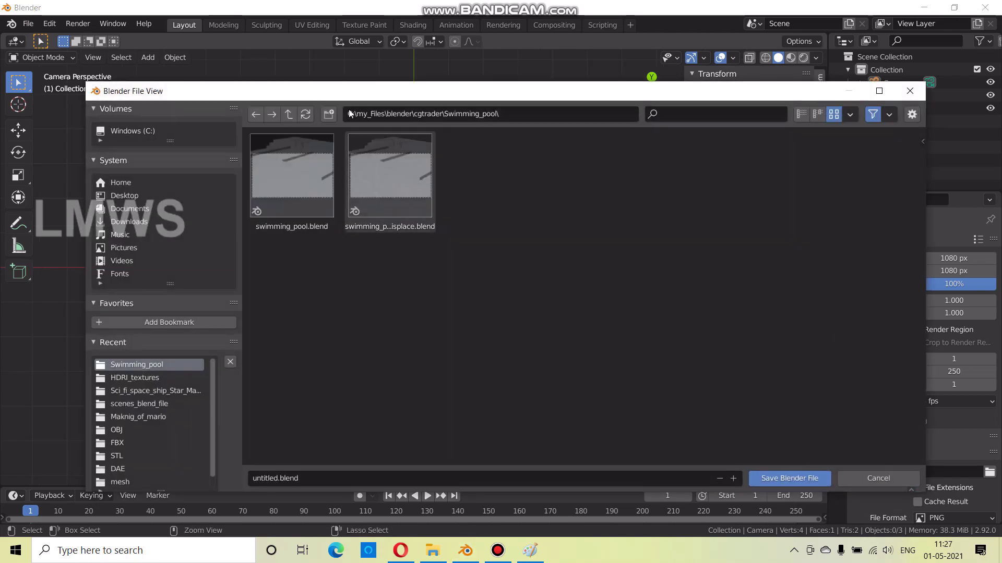
{"action": "left_click", "coordinate": [272, 479]}
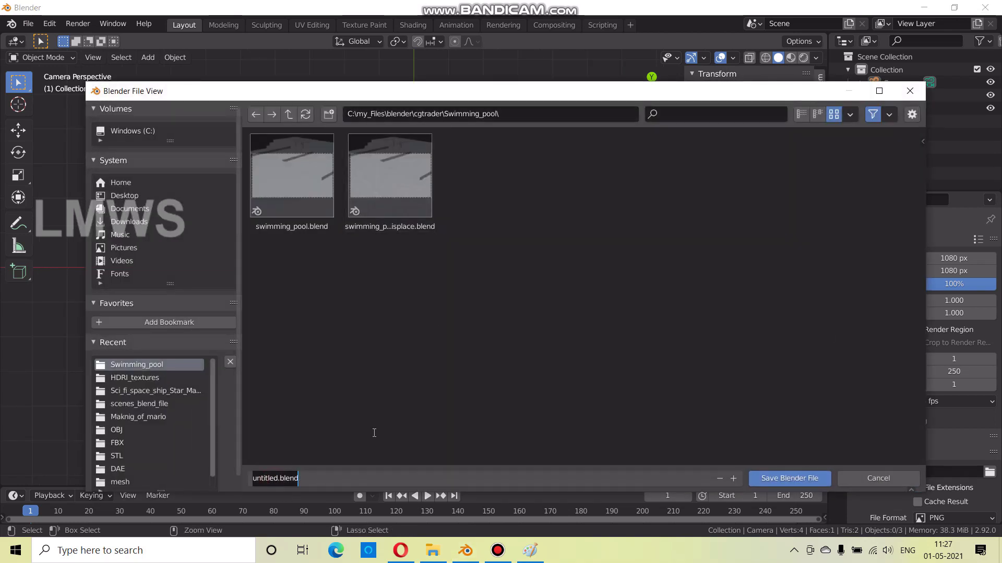
{"action": "type", "text": "Water_displacemetn_map"}
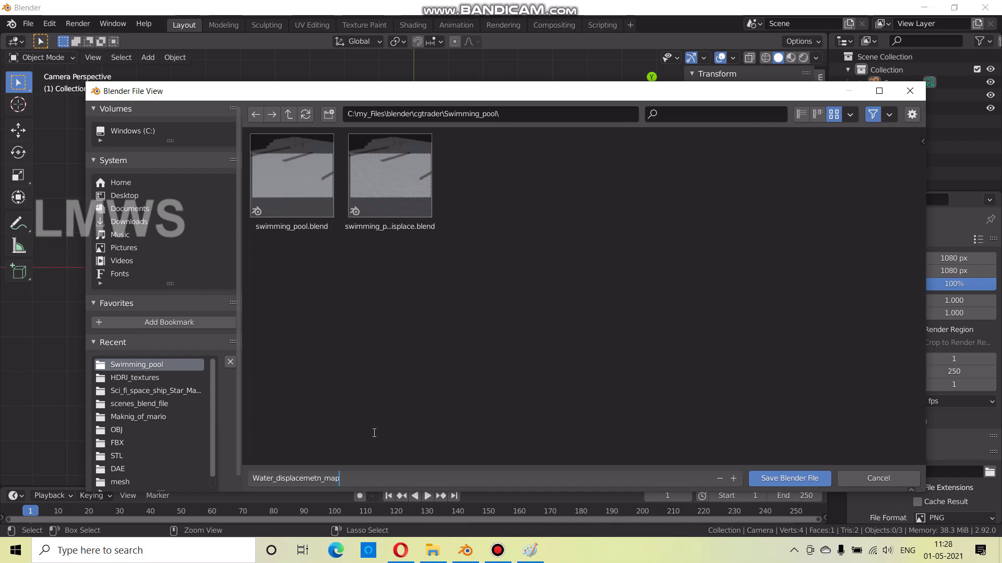
{"action": "key", "text": "Return"}
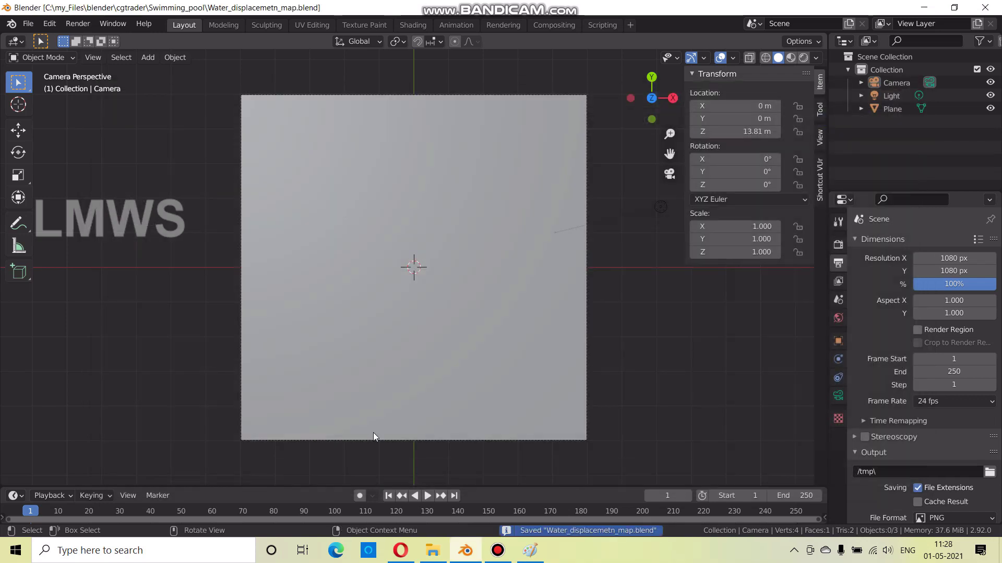
{"action": "left_click", "coordinate": [510, 189]}
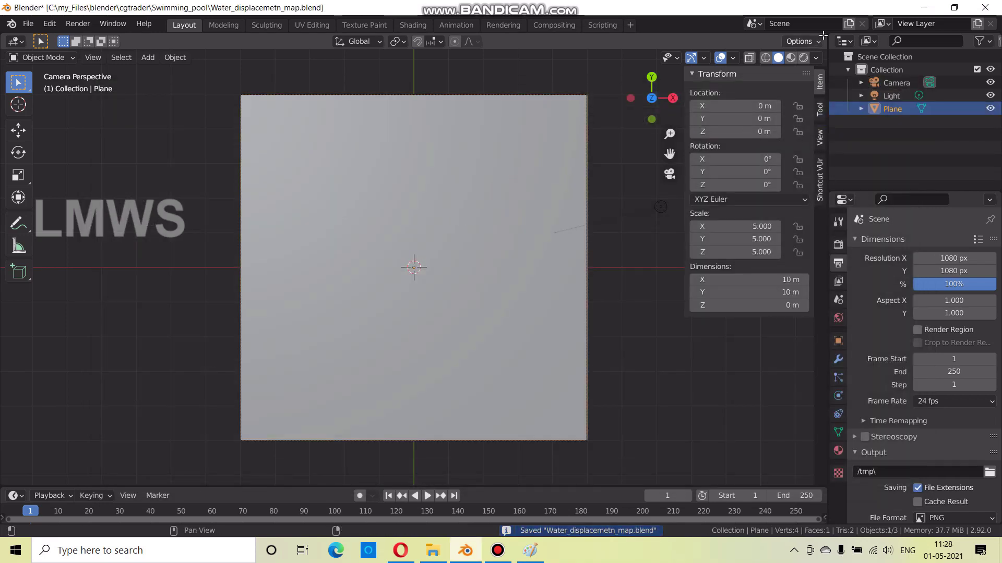
Split the viewport into two side-by-side areas, hide sidebars, and make the right one a Shader Editor
{"action": "left_click_drag", "start_coordinate": [823, 35], "coordinate": [519, 224]}
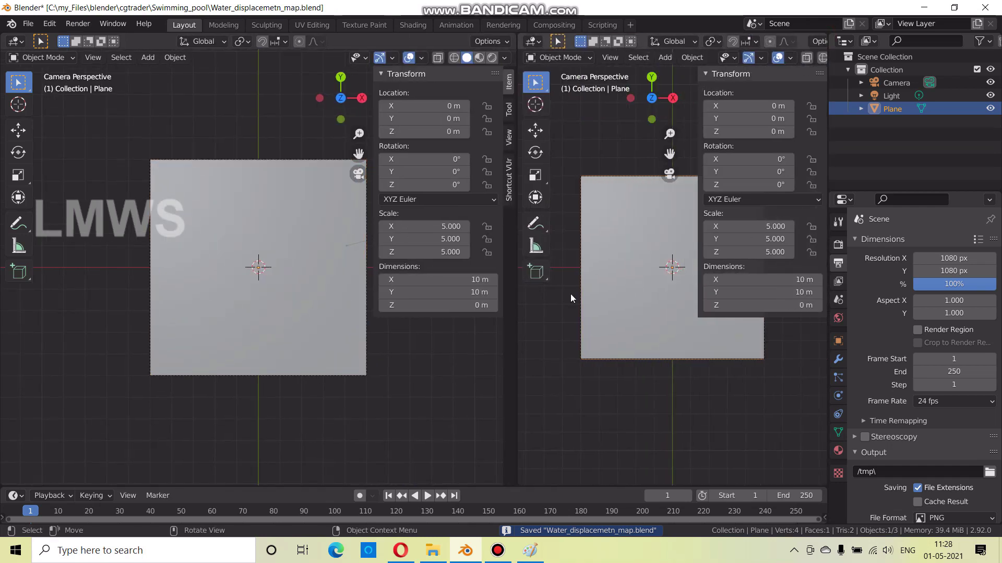
{"action": "key", "text": "n"}
{"action": "key", "text": "alt+a"}
{"action": "key", "text": "n"}
{"action": "left_click", "coordinate": [531, 41]}
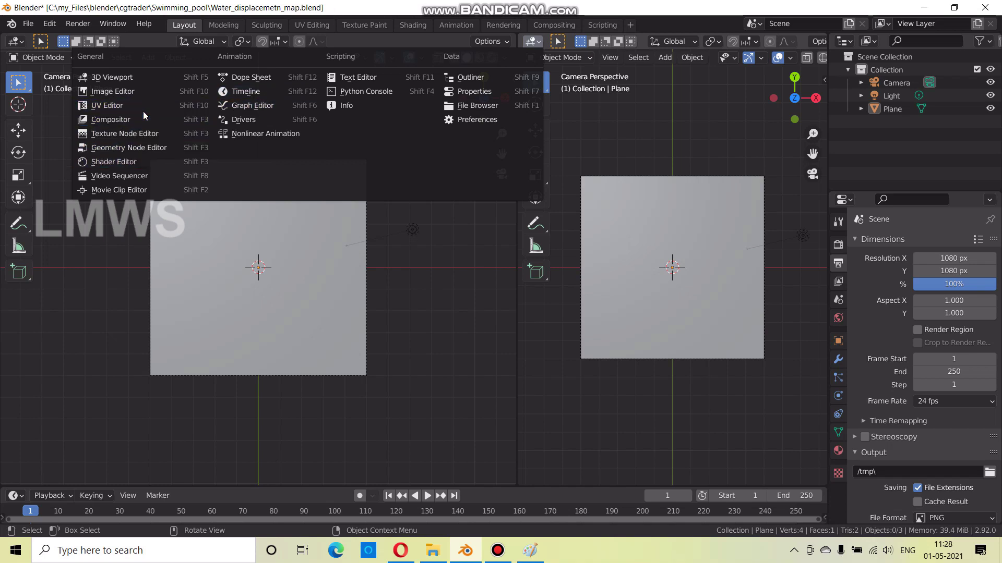
{"action": "left_click", "coordinate": [128, 162]}
Assign the existing 'Material' to the plane and save the file
{"action": "key", "text": "n"}
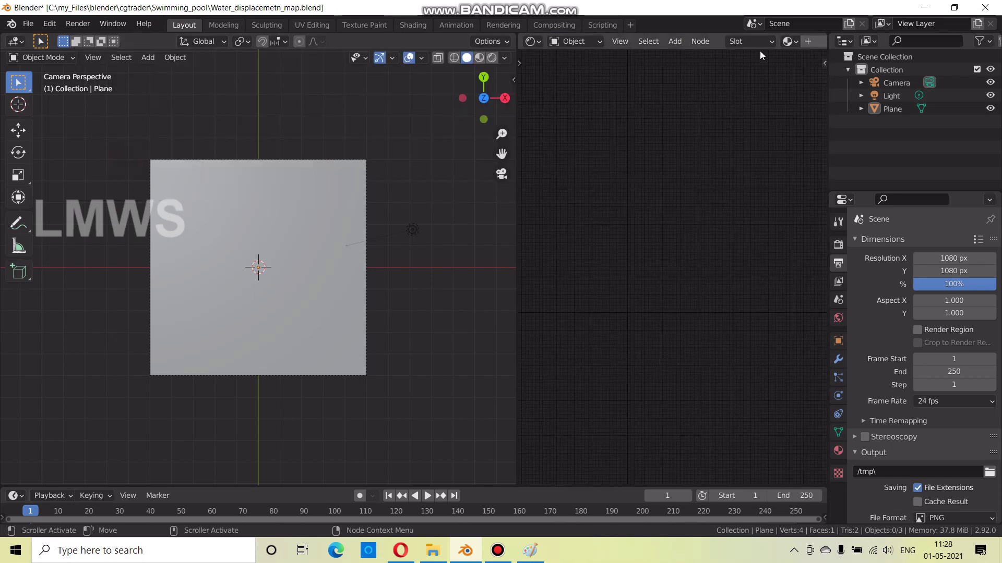
{"action": "left_click", "coordinate": [838, 450]}
{"action": "left_click", "coordinate": [860, 298]}
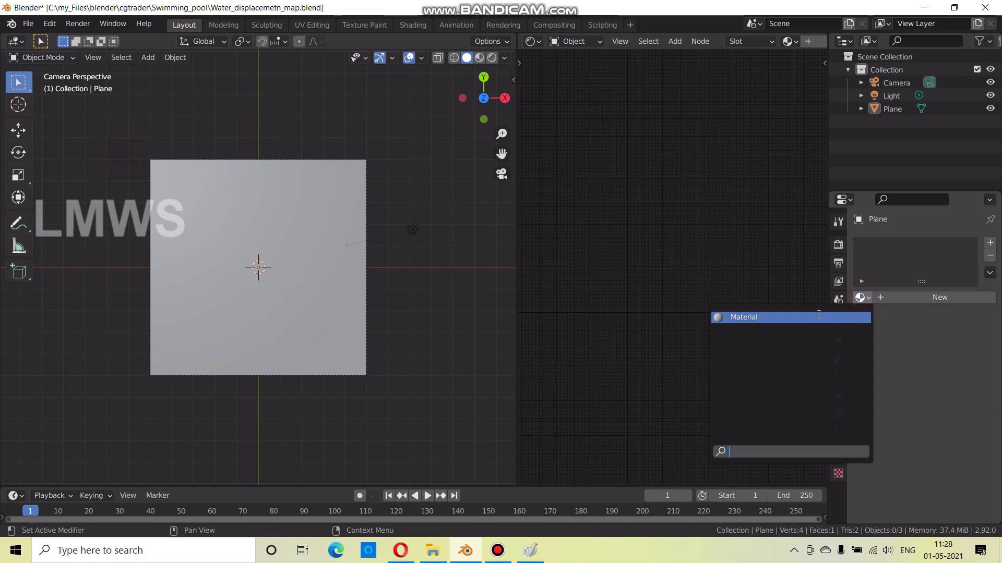
{"action": "left_click", "coordinate": [819, 317]}
{"action": "key", "text": "ctrl+s"}
Add an Image Texture node, then delete it again
{"action": "key", "text": "shift+a"}
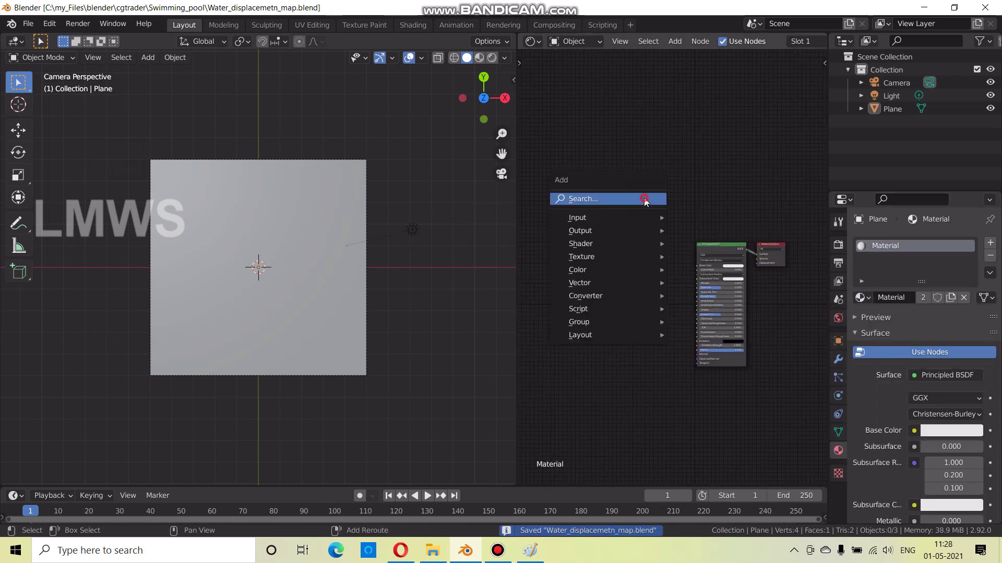
{"action": "left_click", "coordinate": [644, 200]}
{"action": "type", "text": "image"}
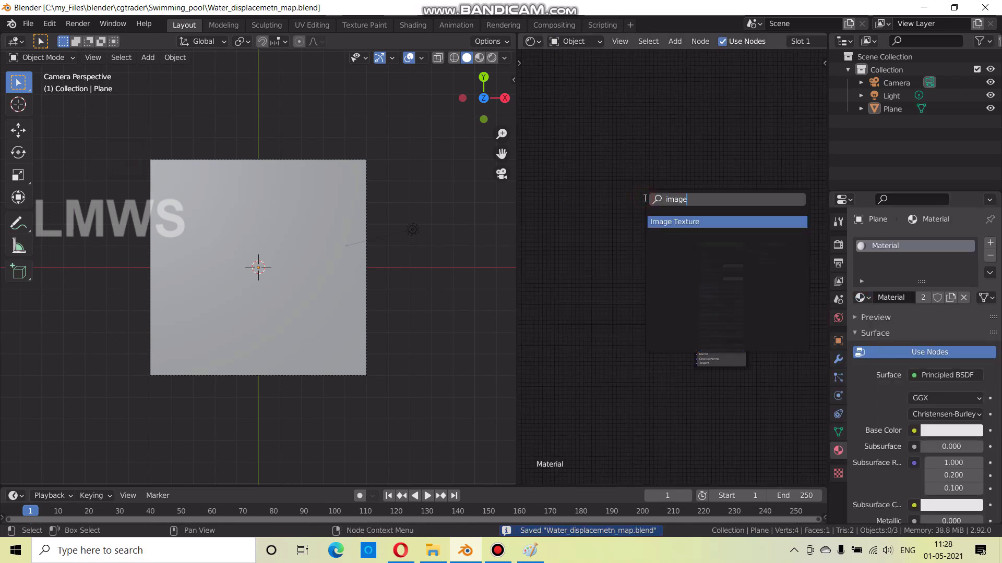
{"action": "key", "text": "Return"}
{"action": "left_click", "coordinate": [526, 280]}
{"action": "scroll", "coordinate": [585, 219], "scroll_direction": "up", "scroll_amount": 2}
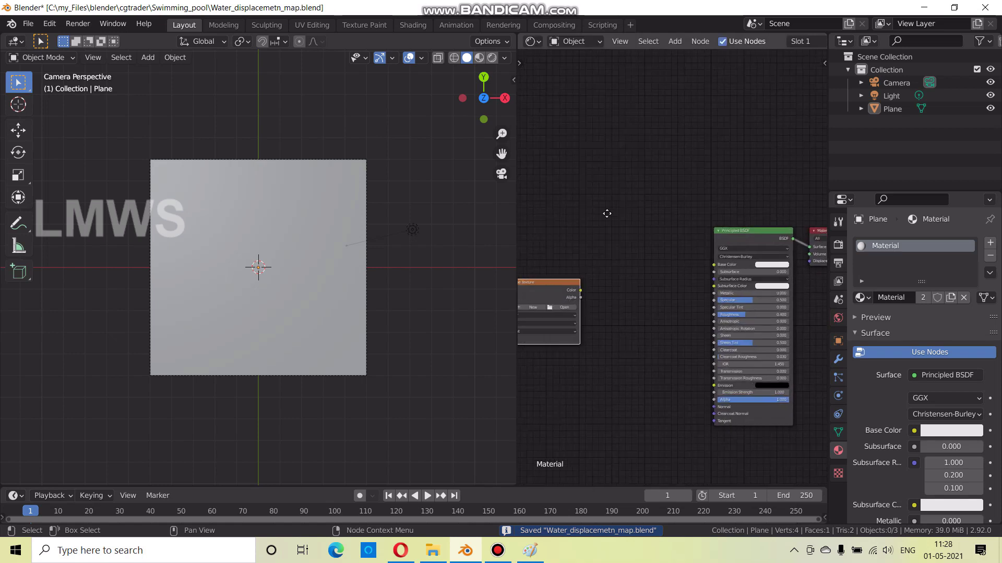
{"action": "key", "text": "x"}
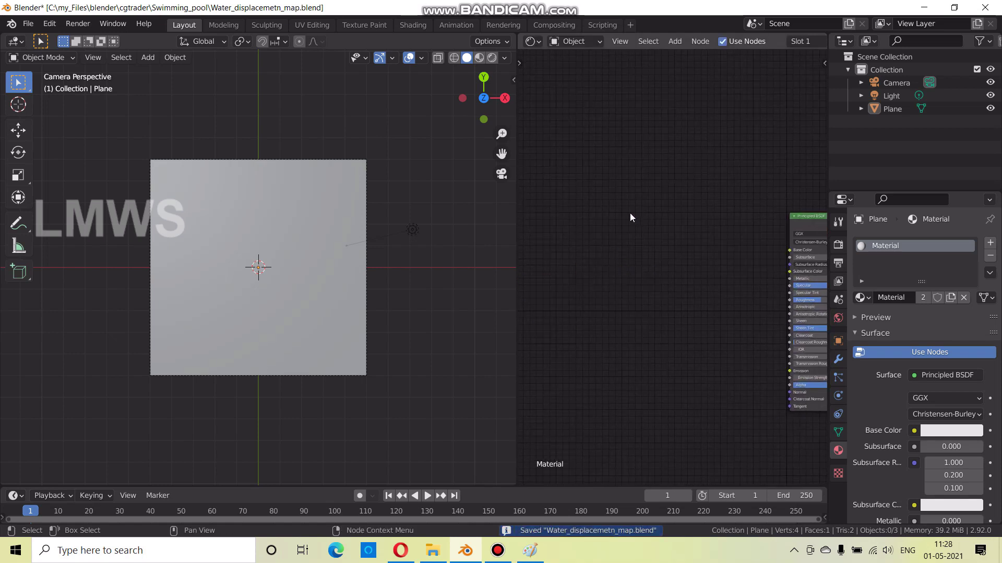
Add a Texture Coordinate node at the left and a Noise Texture node mid-editor
{"action": "key", "text": "shift+a"}
{"action": "left_click", "coordinate": [630, 213]}
{"action": "type", "text": "te"}
{"action": "key", "text": "Return"}
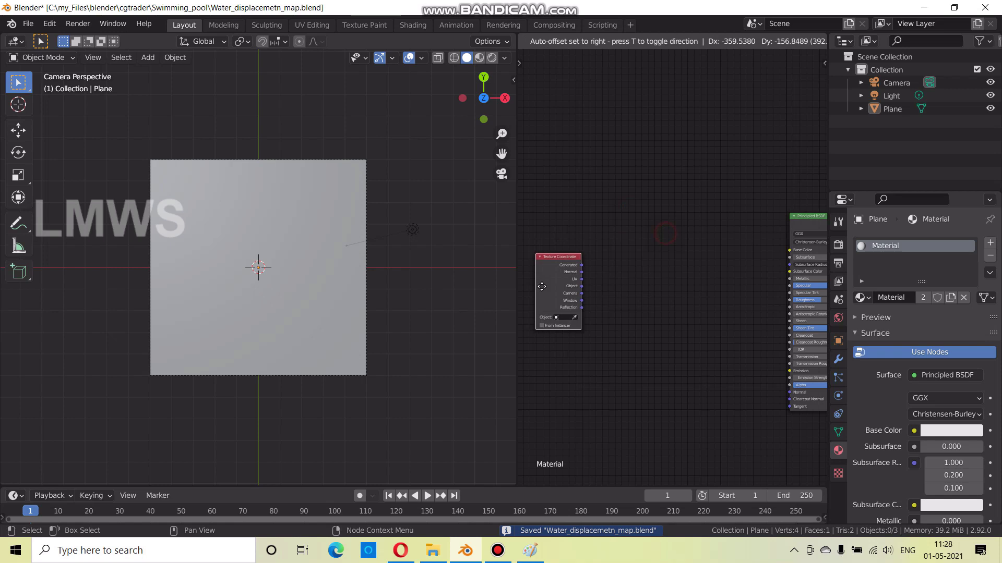
{"action": "left_click", "coordinate": [553, 230]}
{"action": "key", "text": "shift+a"}
{"action": "left_click", "coordinate": [553, 219]}
{"action": "type", "text": "noise"}
{"action": "key", "text": "Return"}
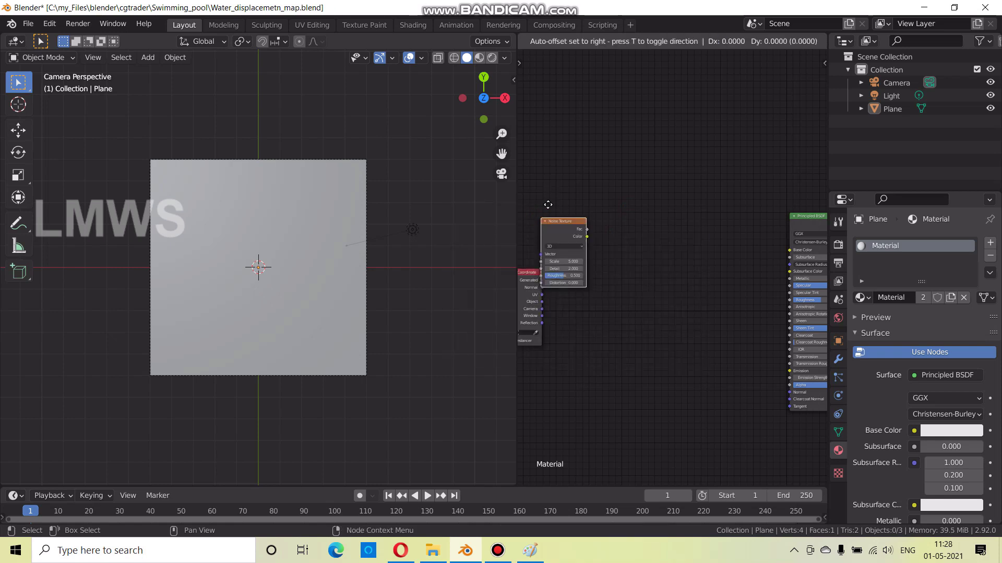
{"action": "left_click", "coordinate": [592, 271]}
Add a Mapping node to the left of the Noise Texture
{"action": "key", "text": "shift+a"}
{"action": "left_click", "coordinate": [591, 243]}
{"action": "type", "text": "ma"}
{"action": "key", "text": "Down"}
{"action": "key", "text": "Down"}
{"action": "key", "text": "Down"}
{"action": "key", "text": "Return"}
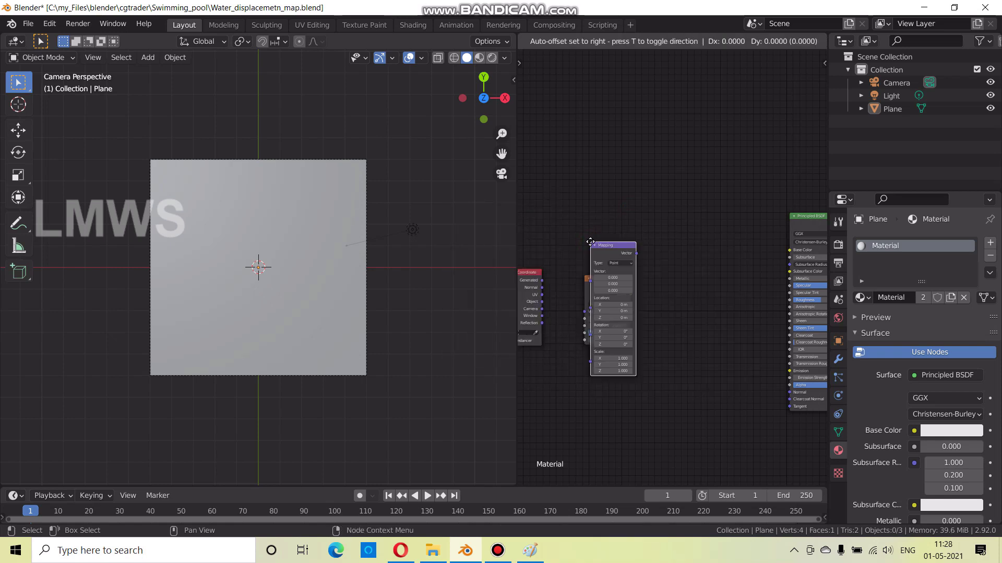
{"action": "left_click", "coordinate": [561, 245]}
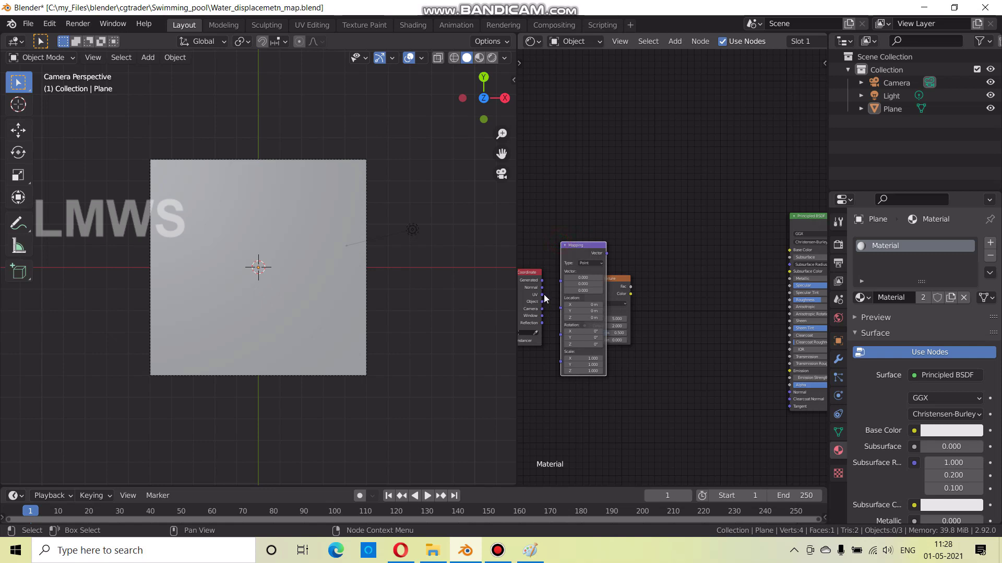
Link Object coordinates into Mapping Vector, and Mapping into the Noise Texture Vector
{"action": "mouse_move", "coordinate": [542, 300]}
{"action": "left_mouse_down"}
{"action": "mouse_move", "coordinate": [561, 286]}
{"action": "mouse_move", "coordinate": [560, 271]}
{"action": "left_mouse_up"}
{"action": "left_click_drag", "start_coordinate": [621, 279], "coordinate": [663, 286]}
{"action": "mouse_move", "coordinate": [606, 253]}
{"action": "left_mouse_down"}
{"action": "mouse_move", "coordinate": [649, 314]}
{"action": "mouse_move", "coordinate": [610, 276]}
{"action": "mouse_move", "coordinate": [625, 304]}
{"action": "left_mouse_up"}
{"action": "left_click", "coordinate": [606, 256]}
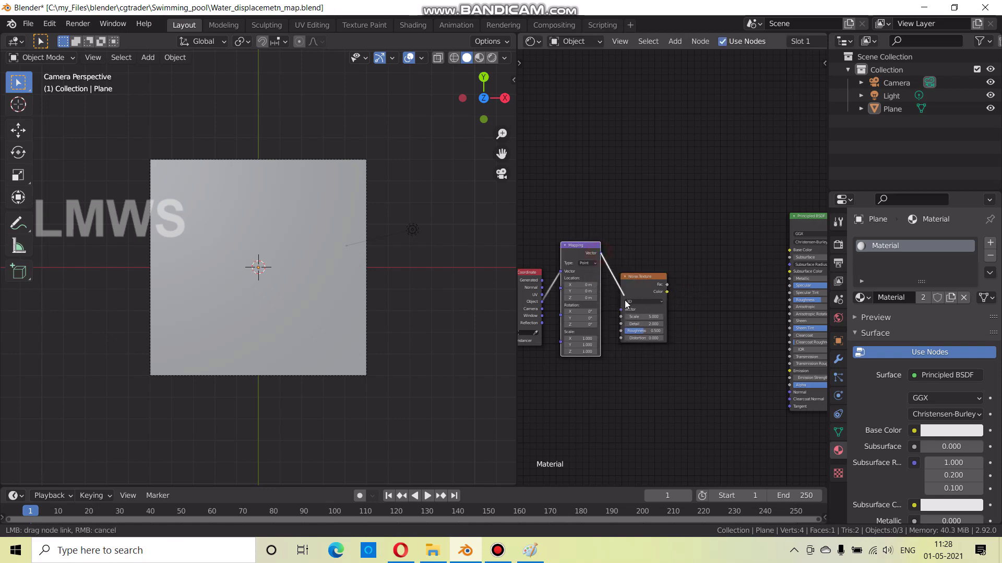
{"action": "key", "text": "shift+a"}
{"action": "left_click", "coordinate": [667, 243]}
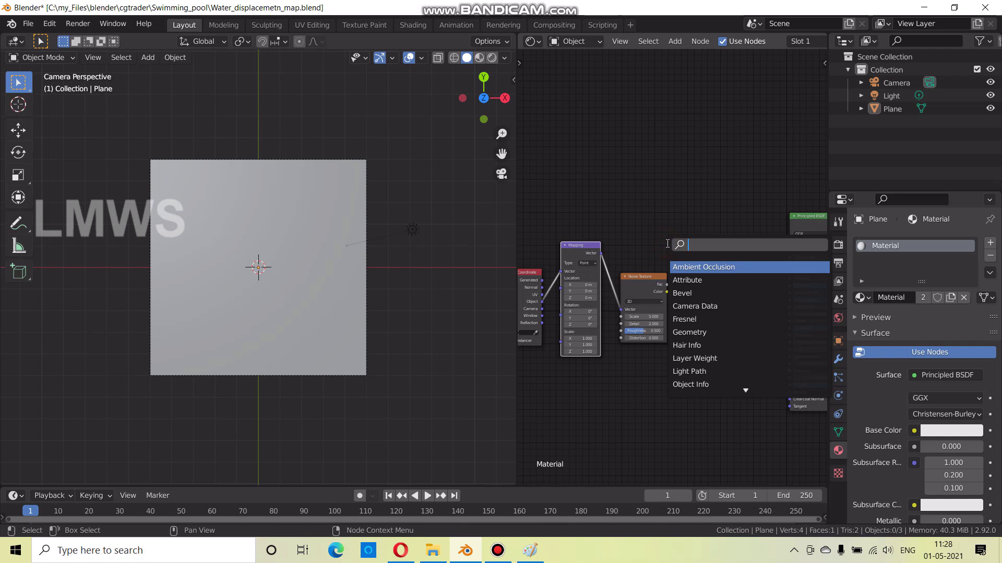
Add a ColorRamp node after the Noise Texture
{"action": "type", "text": "coorr"}
{"action": "key", "text": "Return"}
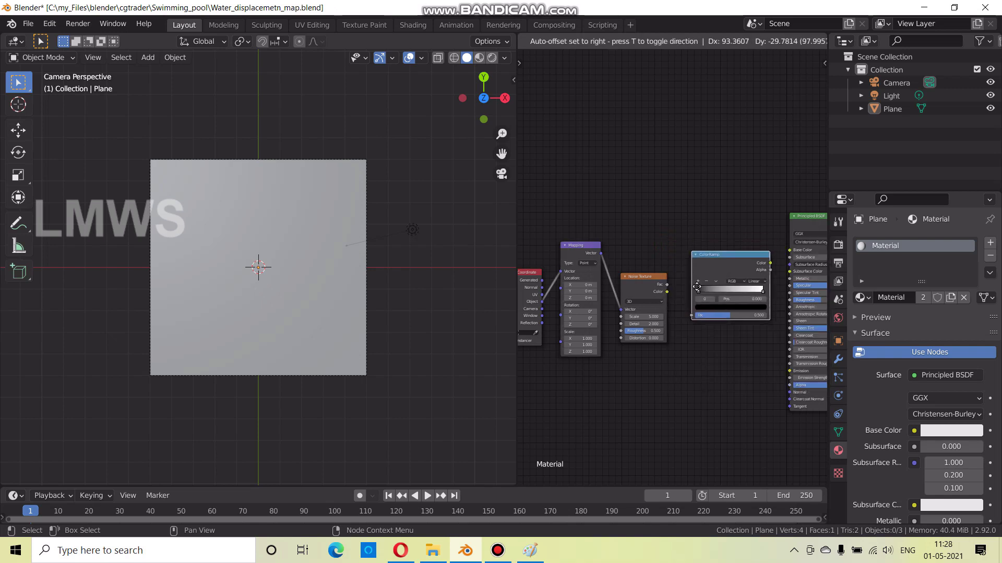
{"action": "left_click", "coordinate": [707, 222]}
Feed Noise Color into ColorRamp Fac, then ColorRamp through a new Bump node into the BSDF Normal
{"action": "middle_click_drag", "start_coordinate": [709, 305], "coordinate": [599, 277]}
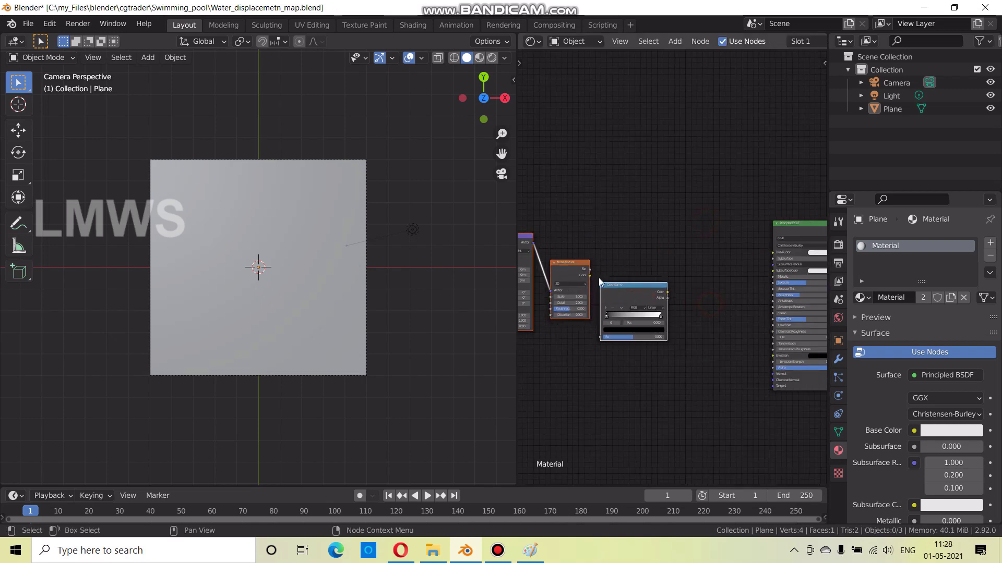
{"action": "scroll", "coordinate": [567, 280], "scroll_direction": "up", "scroll_amount": 2}
{"action": "left_click_drag", "start_coordinate": [568, 278], "coordinate": [581, 355]}
{"action": "key", "text": "shift+a"}
{"action": "left_click", "coordinate": [652, 256]}
{"action": "type", "text": "bump"}
{"action": "key", "text": "Return"}
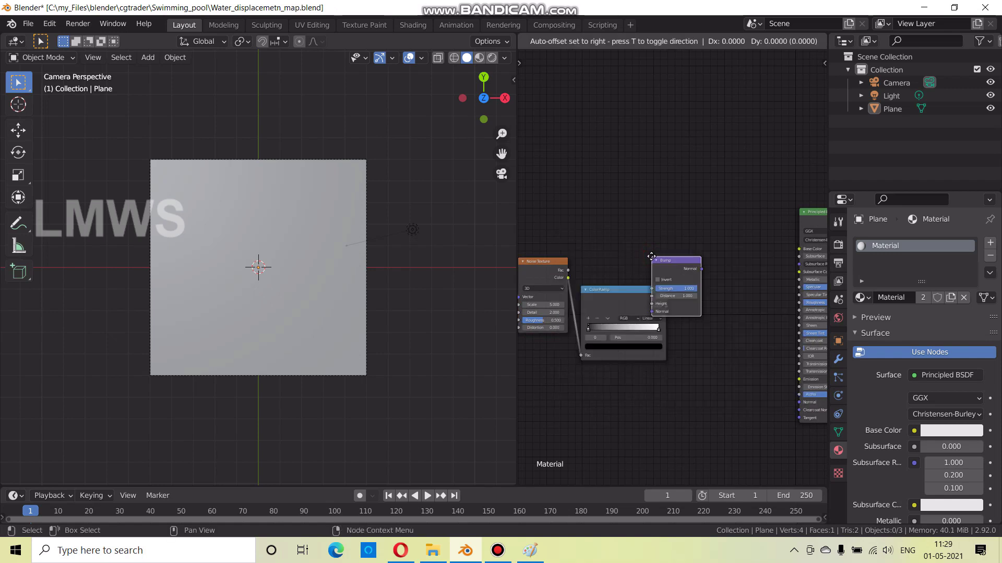
{"action": "left_click", "coordinate": [710, 315]}
{"action": "left_click_drag", "start_coordinate": [666, 299], "coordinate": [712, 359]}
{"action": "left_click_drag", "start_coordinate": [760, 323], "coordinate": [799, 402]}
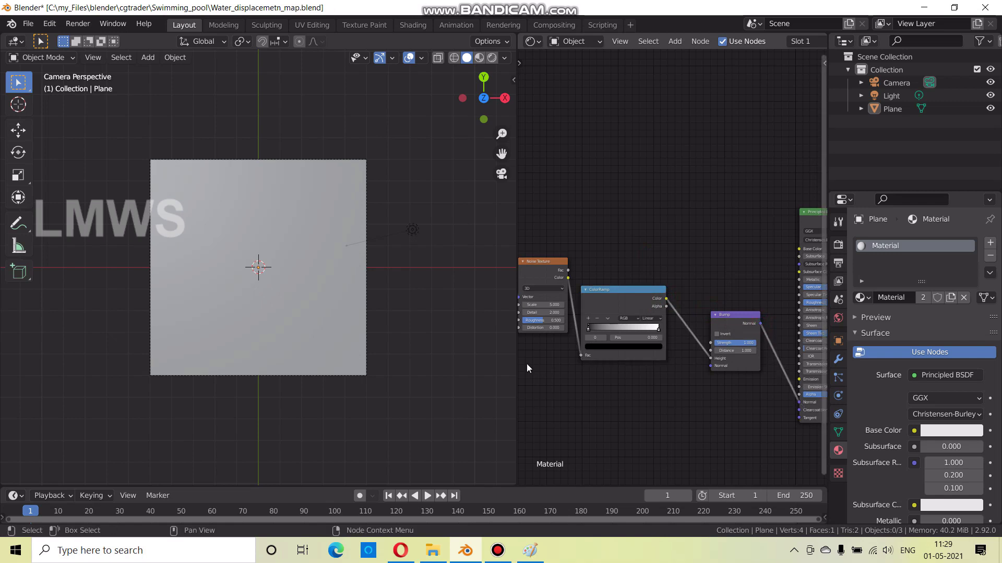
Save, then connect the Principled BSDF to the Material Output Surface
{"action": "scroll", "coordinate": [104, 178], "scroll_direction": "up", "scroll_amount": 1}
{"action": "scroll", "coordinate": [127, 172], "scroll_direction": "up", "scroll_amount": 1}
{"action": "key", "text": "ctrl+s"}
{"action": "scroll", "coordinate": [677, 274], "scroll_direction": "down", "scroll_amount": 1}
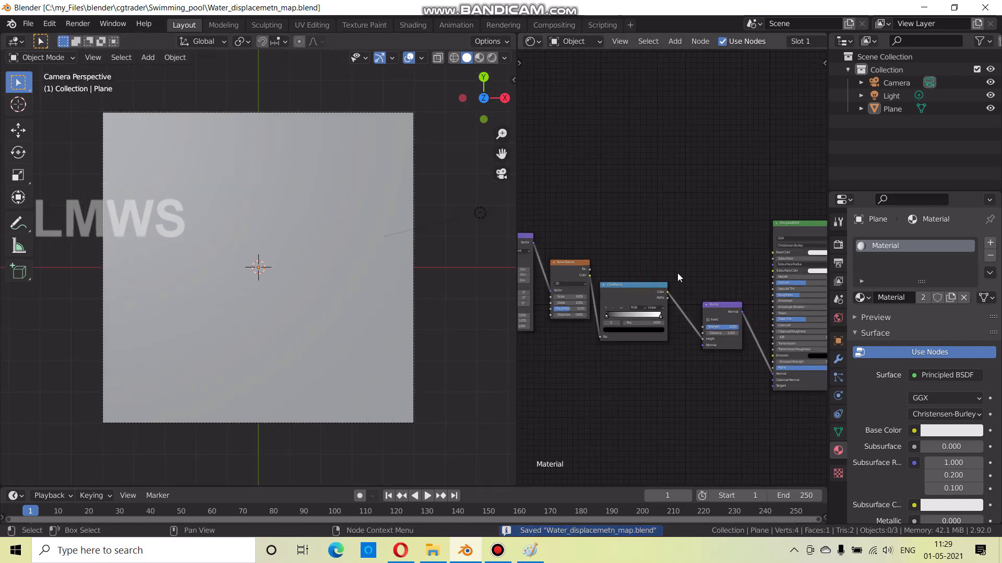
{"action": "middle_click_drag", "start_coordinate": [677, 274], "coordinate": [564, 315]}
{"action": "left_click_drag", "start_coordinate": [784, 284], "coordinate": [731, 271]}
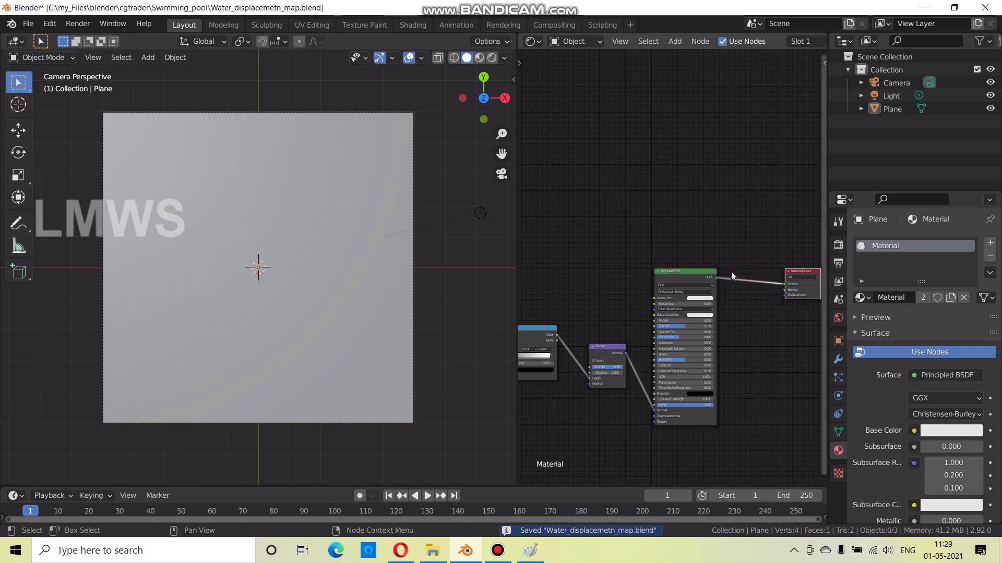
Connect the ColorRamp Color to the Principled BSDF Base Color
{"action": "middle_click_drag", "start_coordinate": [521, 326], "coordinate": [644, 343]}
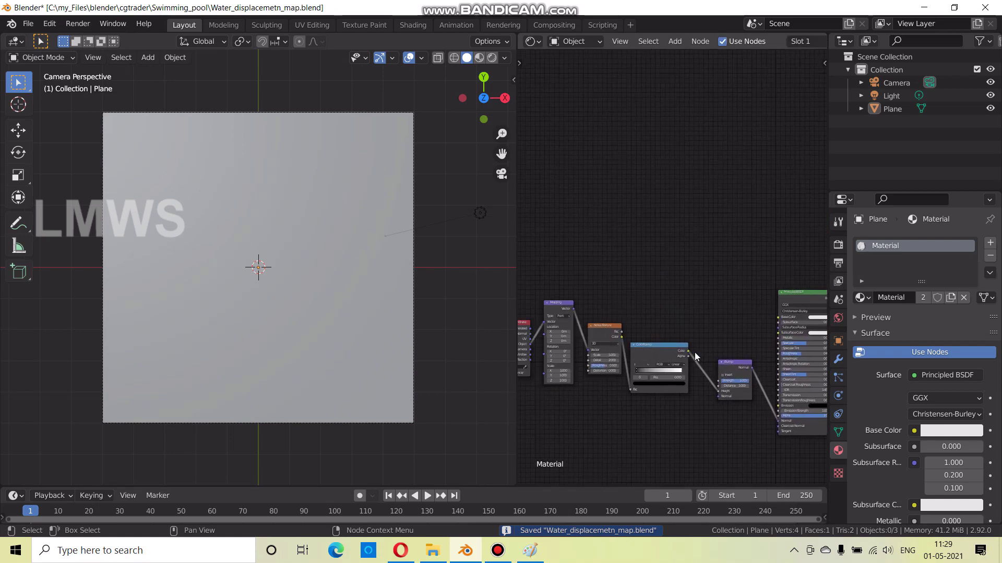
{"action": "left_click_drag", "start_coordinate": [688, 352], "coordinate": [783, 322]}
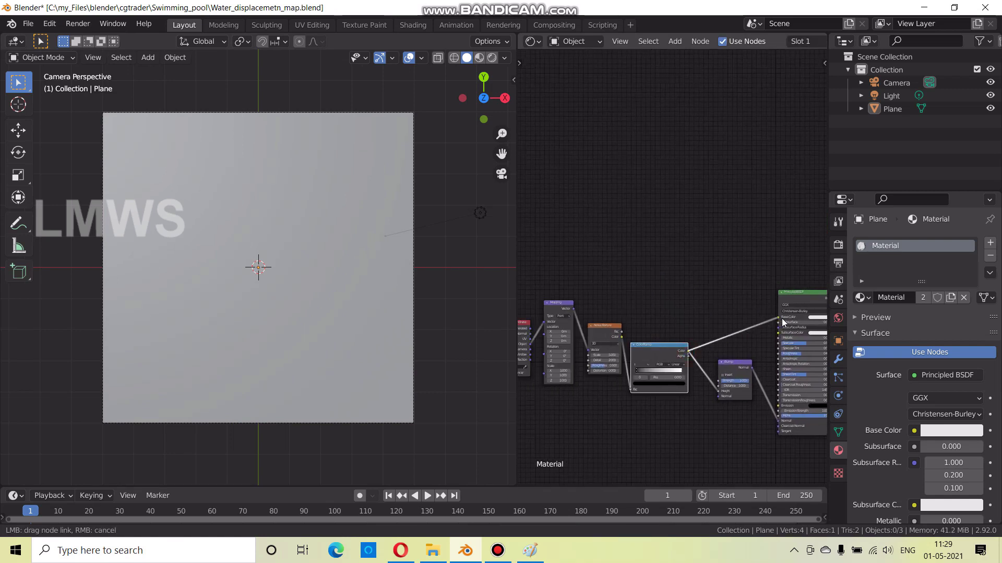
{"action": "scroll", "coordinate": [335, 385], "scroll_direction": "up", "scroll_amount": 1}
{"action": "scroll", "coordinate": [637, 387], "scroll_direction": "up", "scroll_amount": 1}
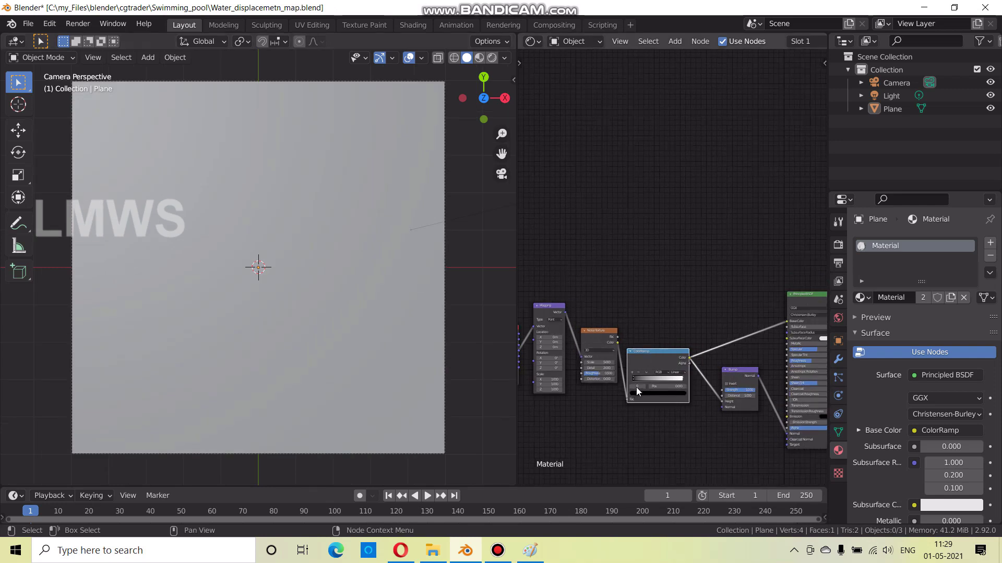
{"action": "scroll", "coordinate": [637, 387], "scroll_direction": "up", "scroll_amount": 1}
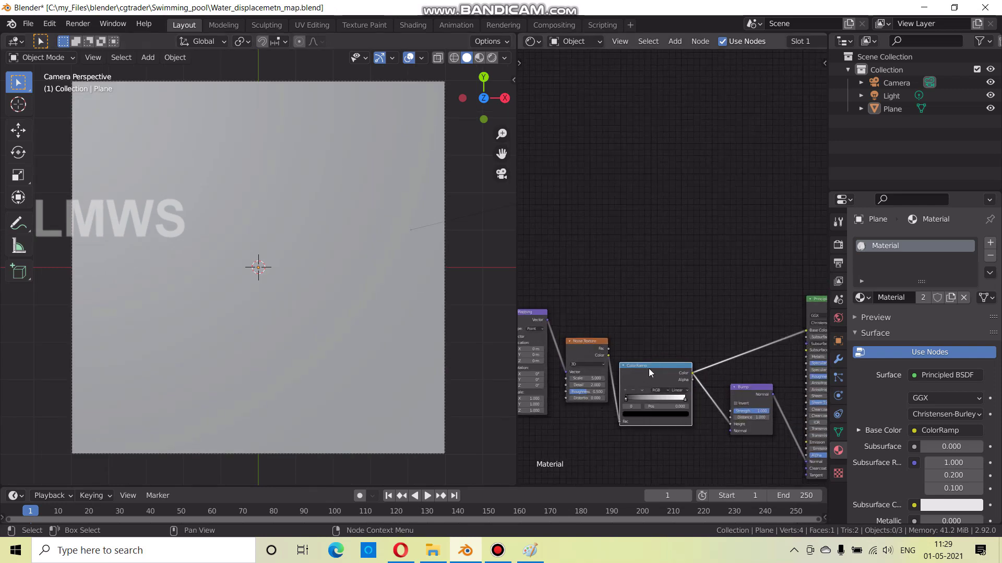
Switch to Rendered shading and raise the Noise Texture Scale from 2 to about 17.9
{"action": "left_click", "coordinate": [491, 61]}
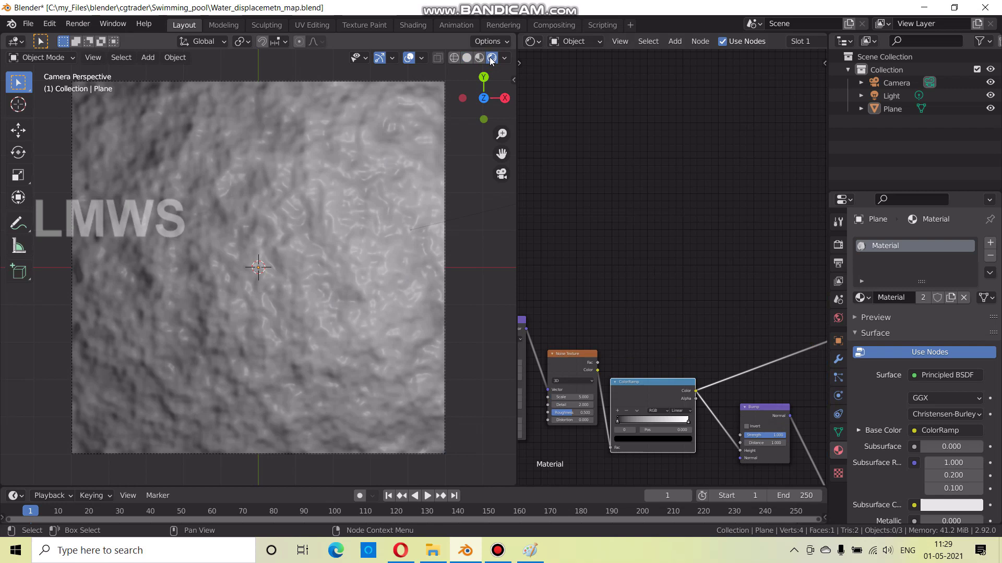
{"action": "scroll", "coordinate": [696, 323], "scroll_direction": "up", "scroll_amount": 1}
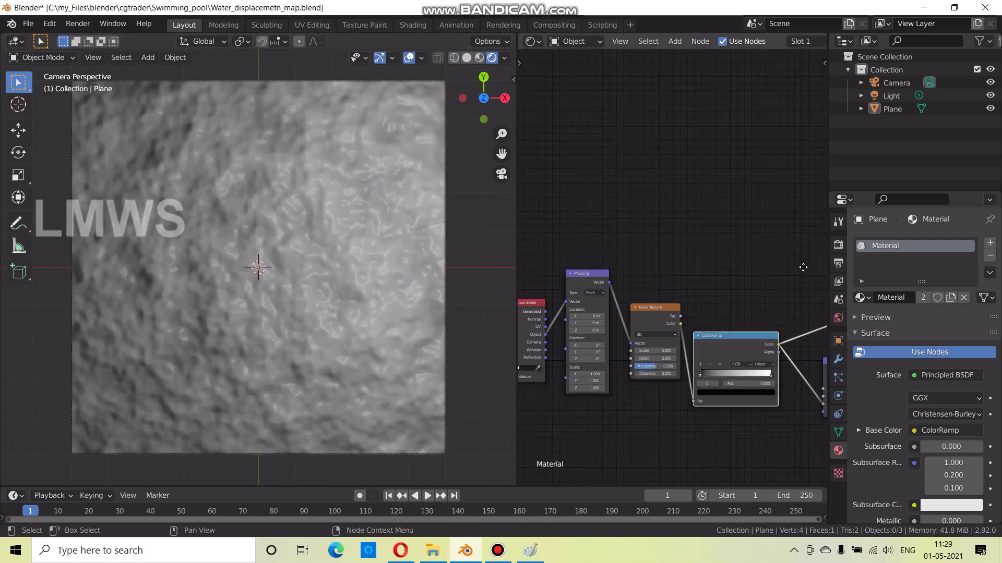
{"action": "middle_click_drag", "start_coordinate": [574, 386], "coordinate": [704, 329]}
{"action": "left_click", "coordinate": [705, 345]}
{"action": "type", "text": "2"}
{"action": "key", "text": "Return"}
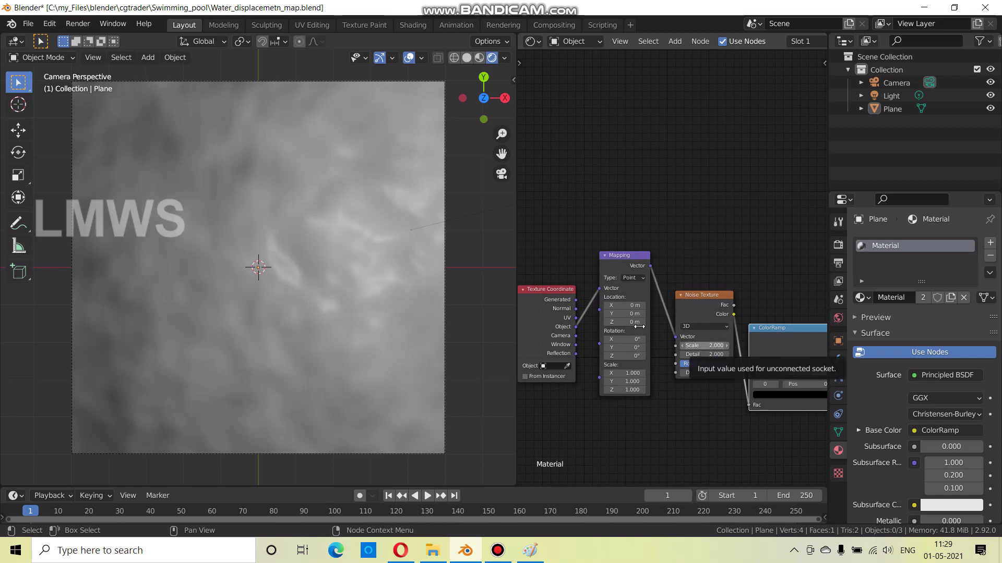
{"action": "left_click_drag", "start_coordinate": [696, 345], "coordinate": [758, 346]}
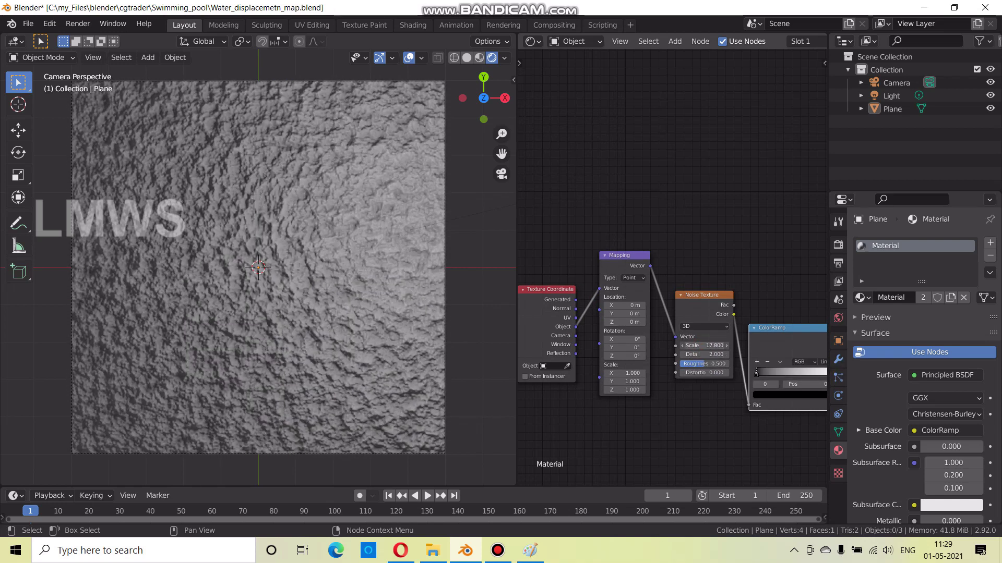
Lower the Bump Strength to about 0.4, switch to Material Preview, and save
{"action": "middle_click_drag", "start_coordinate": [697, 415], "coordinate": [710, 340]}
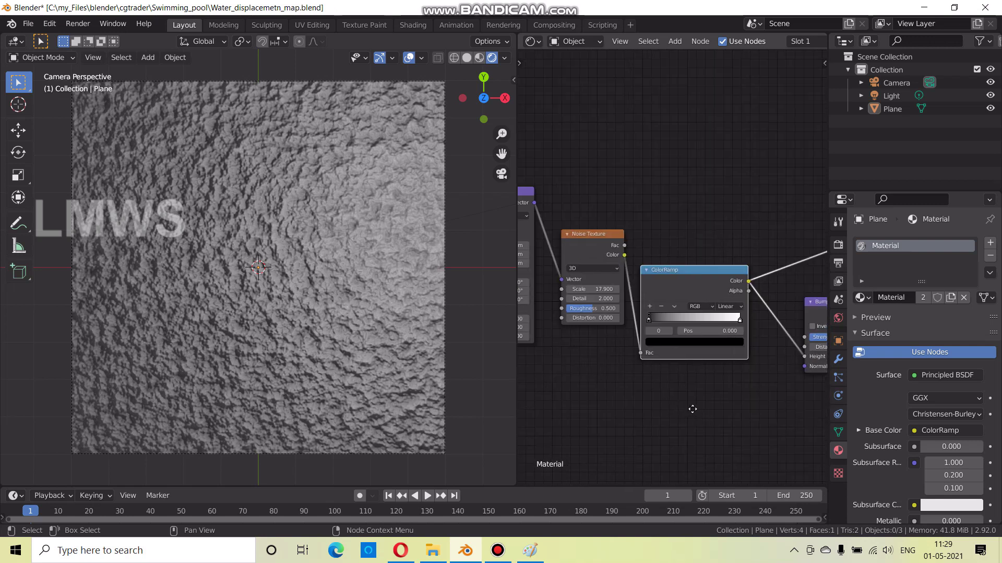
{"action": "left_click_drag", "start_coordinate": [710, 341], "coordinate": [694, 340]}
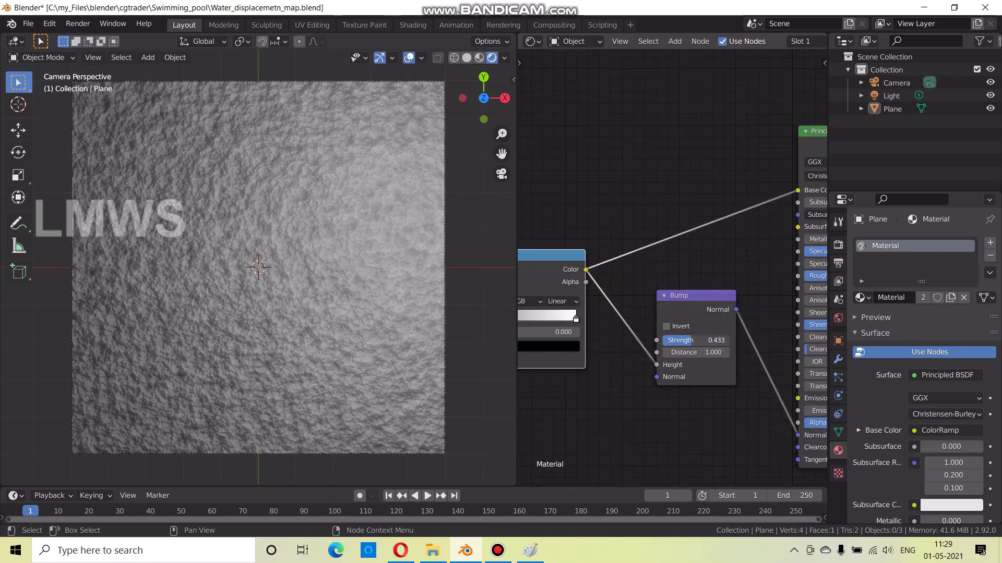
{"action": "left_click", "coordinate": [479, 58]}
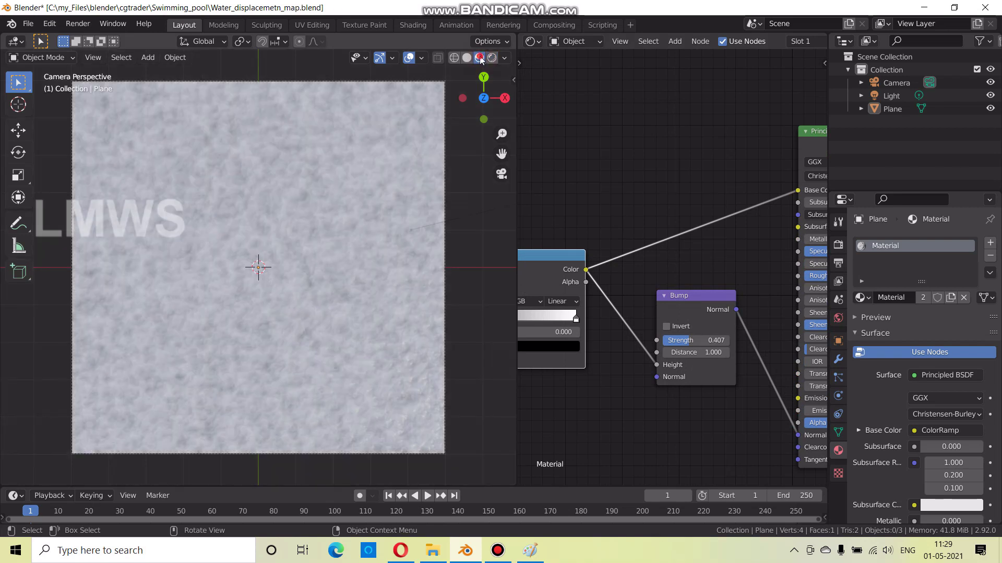
{"action": "scroll", "coordinate": [223, 299], "scroll_direction": "up", "scroll_amount": 3}
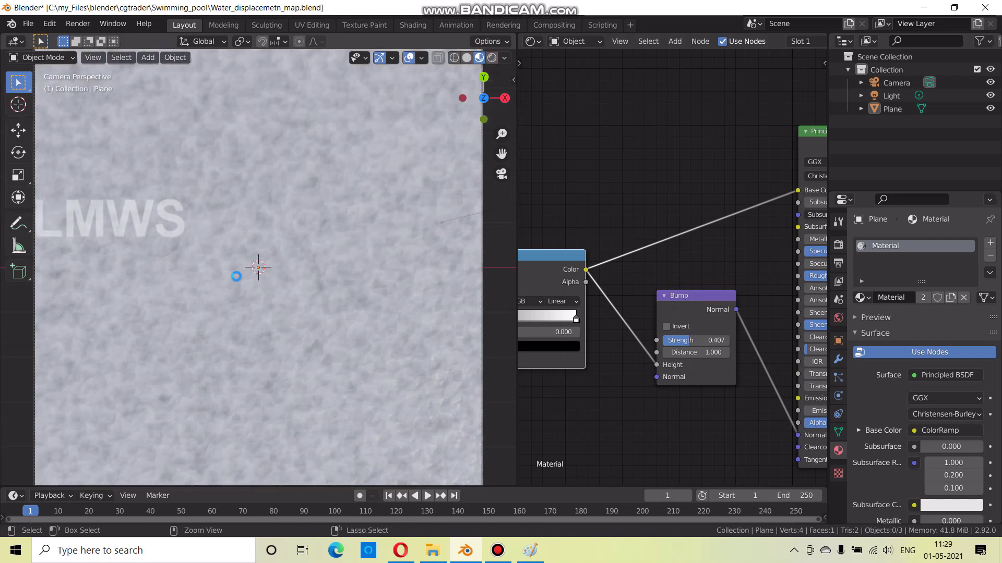
{"action": "key", "text": "ctrl+s"}
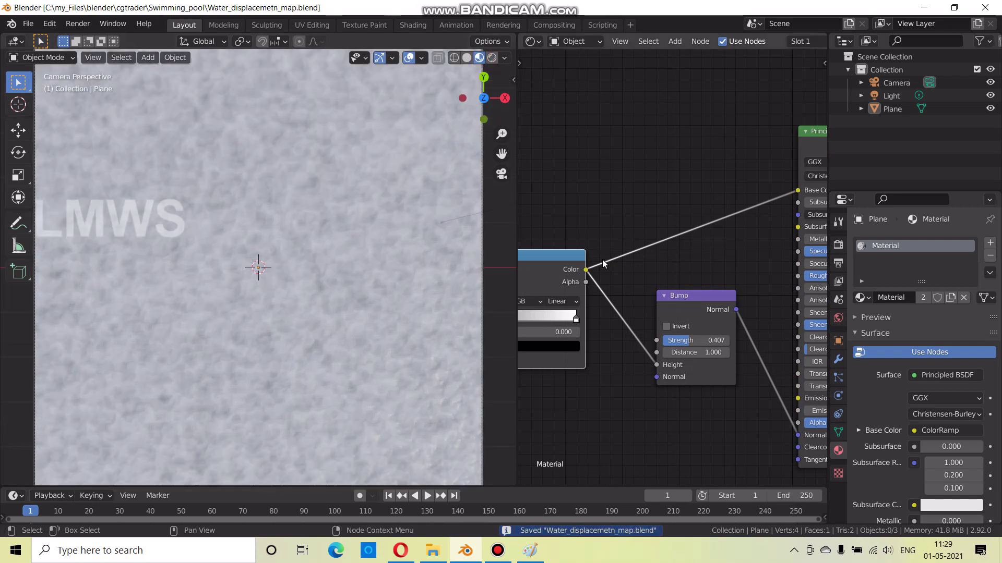
Reframe the Mapping-to-Bump nodes and open the File menu
{"action": "scroll", "coordinate": [603, 264], "scroll_direction": "down", "scroll_amount": 4}
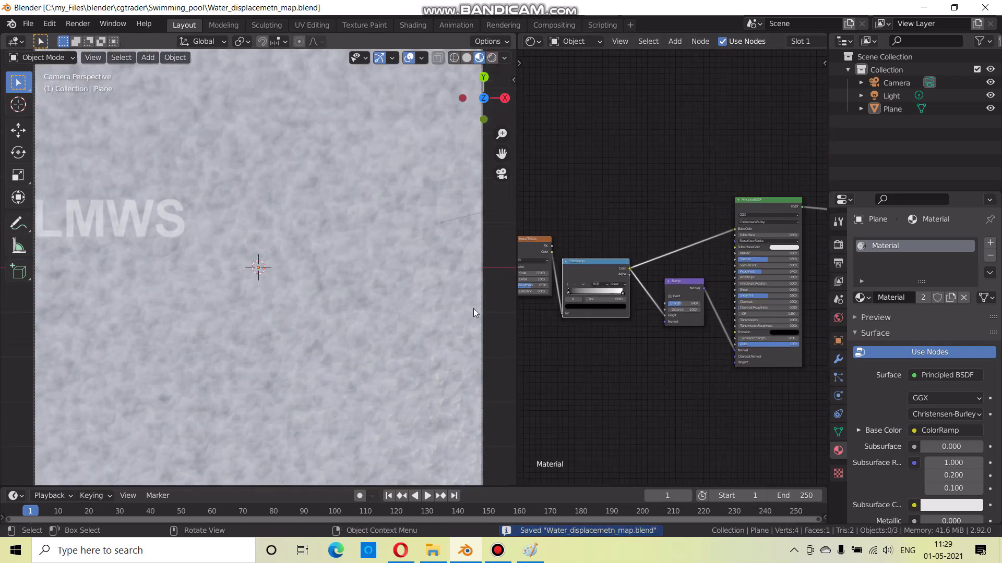
{"action": "middle_click_drag", "start_coordinate": [569, 313], "coordinate": [632, 330]}
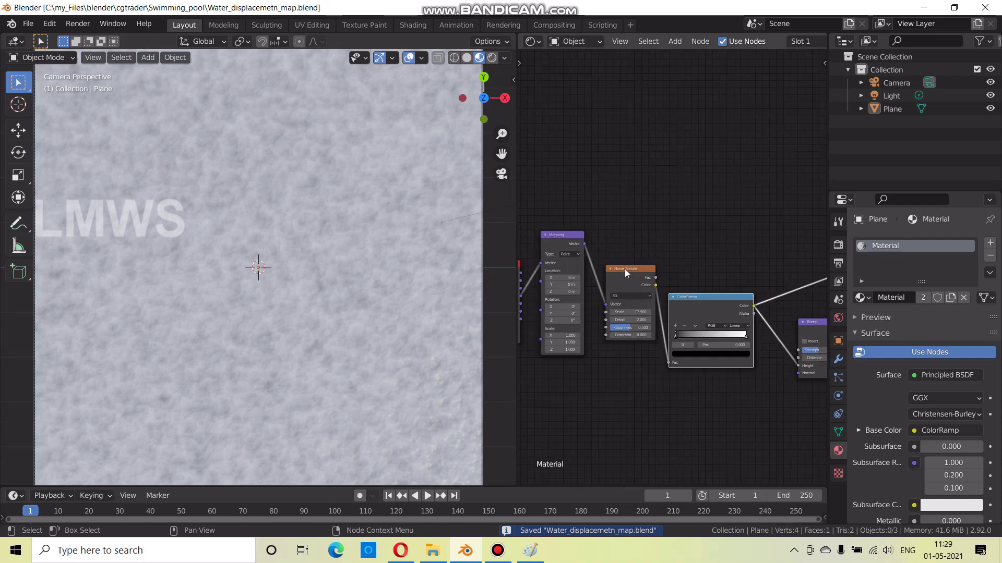
{"action": "scroll", "coordinate": [624, 269], "scroll_direction": "down", "scroll_amount": 2}
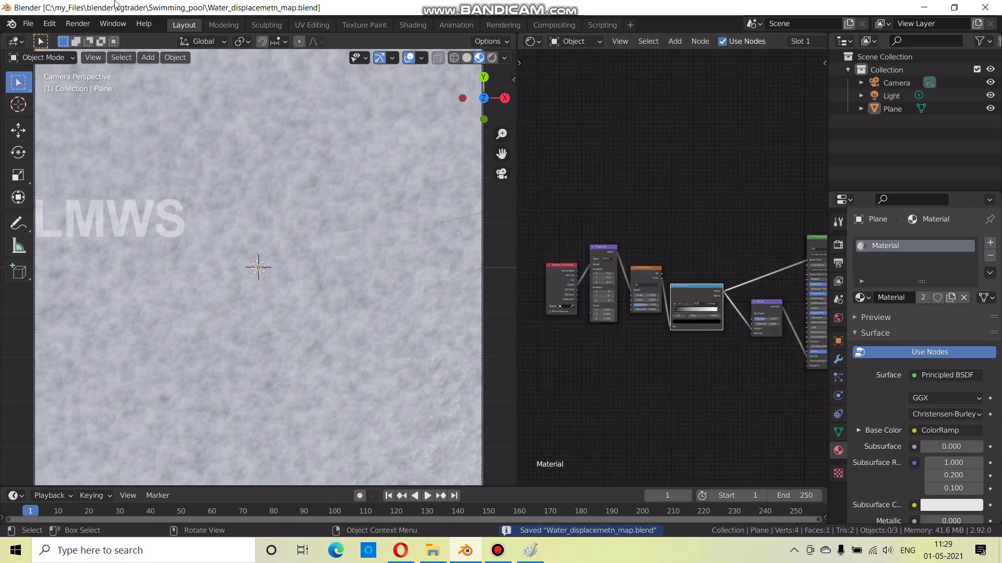
{"action": "left_click", "coordinate": [29, 24]}
Append the Water material from swimming_pool.blend's Material folder
{"action": "left_click", "coordinate": [82, 166]}
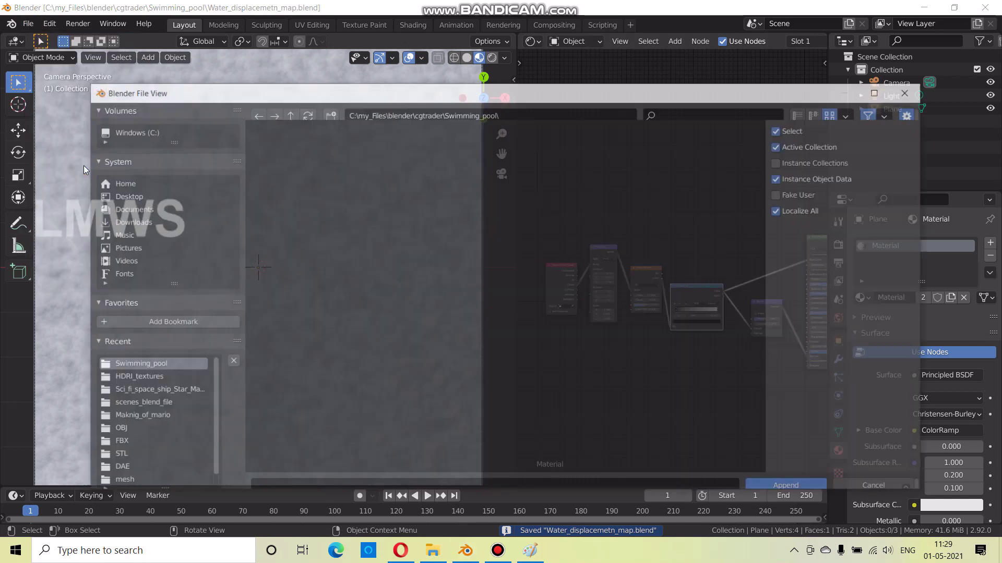
{"action": "double_click", "coordinate": [304, 190]}
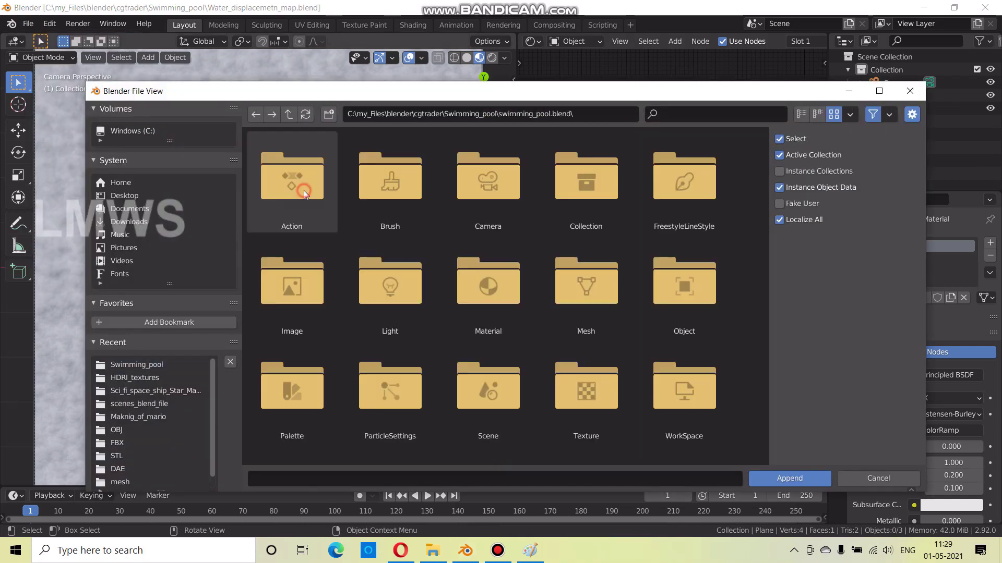
{"action": "scroll", "coordinate": [549, 351], "scroll_direction": "down", "scroll_amount": 3}
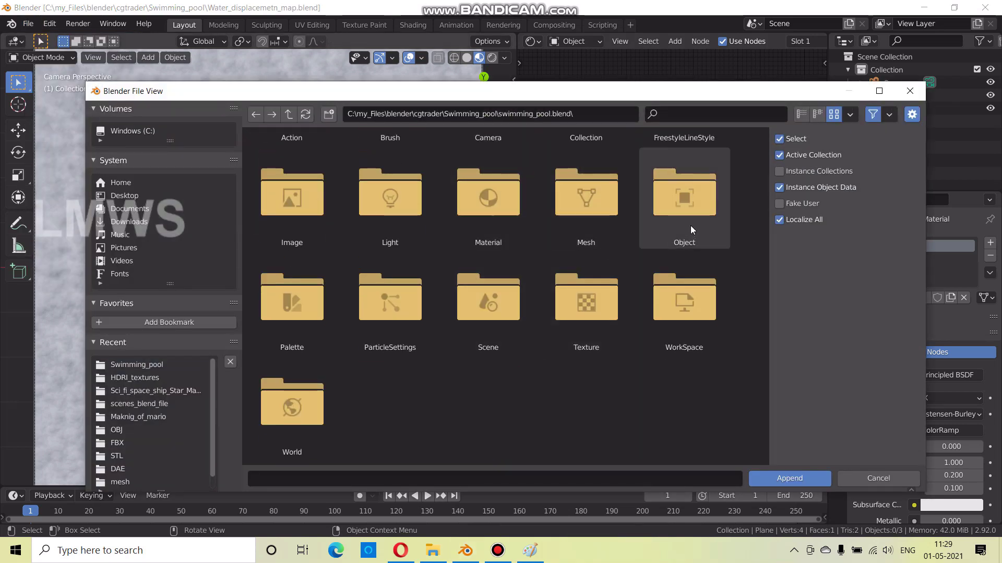
{"action": "double_click", "coordinate": [498, 223]}
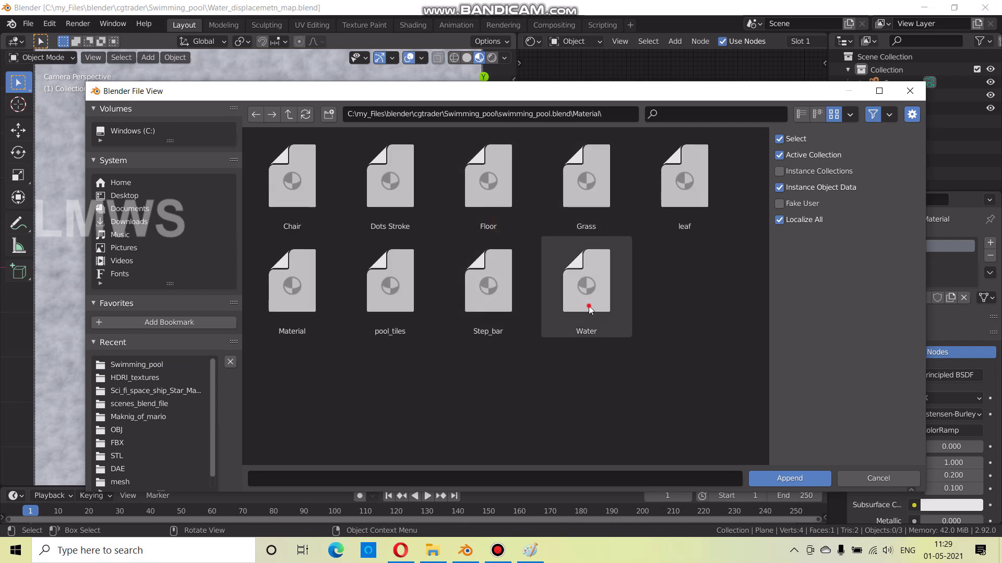
{"action": "double_click", "coordinate": [589, 305]}
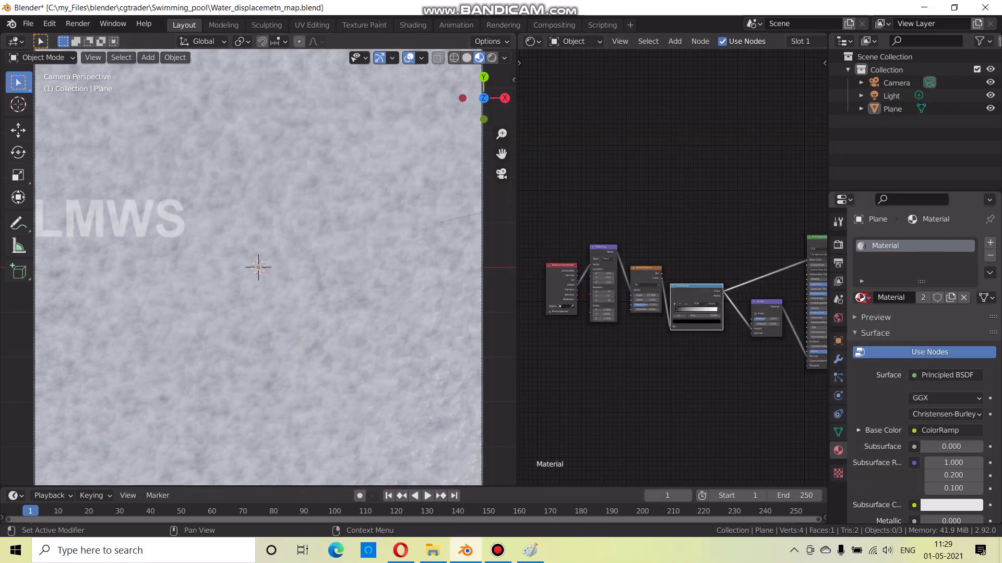
Assign the Water material to the plane and inspect its node tree
{"action": "left_click", "coordinate": [861, 298]}
{"action": "left_click", "coordinate": [794, 330]}
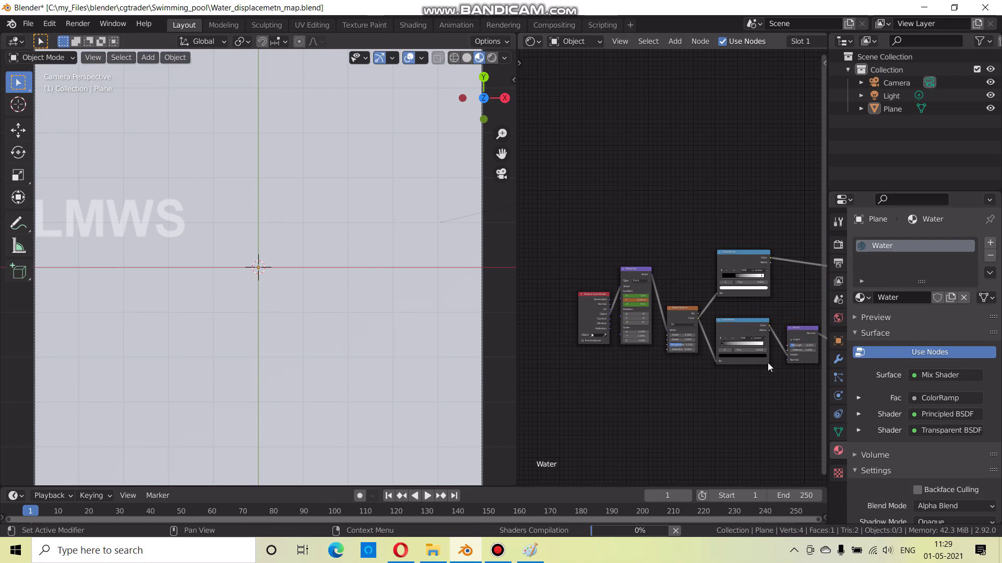
{"action": "scroll", "coordinate": [750, 374], "scroll_direction": "down", "scroll_amount": 2}
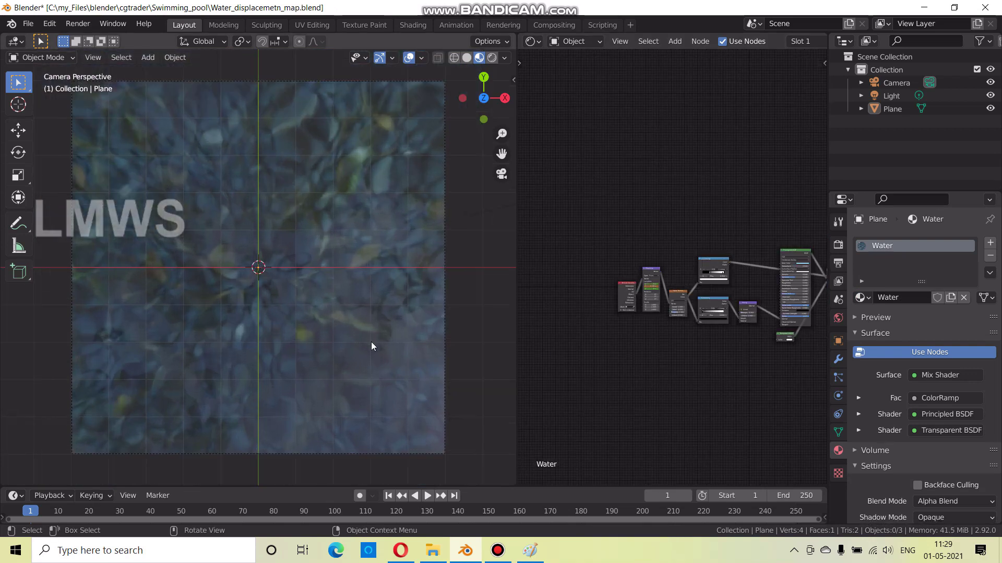
{"action": "scroll", "coordinate": [633, 369], "scroll_direction": "up", "scroll_amount": 2}
{"action": "scroll", "coordinate": [654, 359], "scroll_direction": "up", "scroll_amount": 2}
{"action": "scroll", "coordinate": [653, 358], "scroll_direction": "up", "scroll_amount": 2}
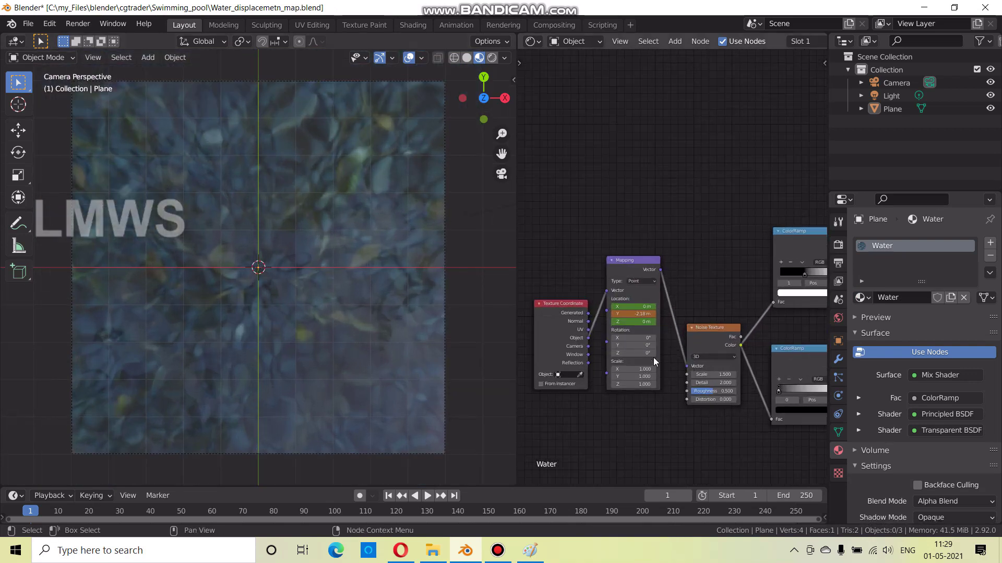
{"action": "scroll", "coordinate": [656, 347], "scroll_direction": "down", "scroll_amount": 2}
{"action": "scroll", "coordinate": [708, 402], "scroll_direction": "up", "scroll_amount": 1}
{"action": "scroll", "coordinate": [663, 380], "scroll_direction": "up", "scroll_amount": 1}
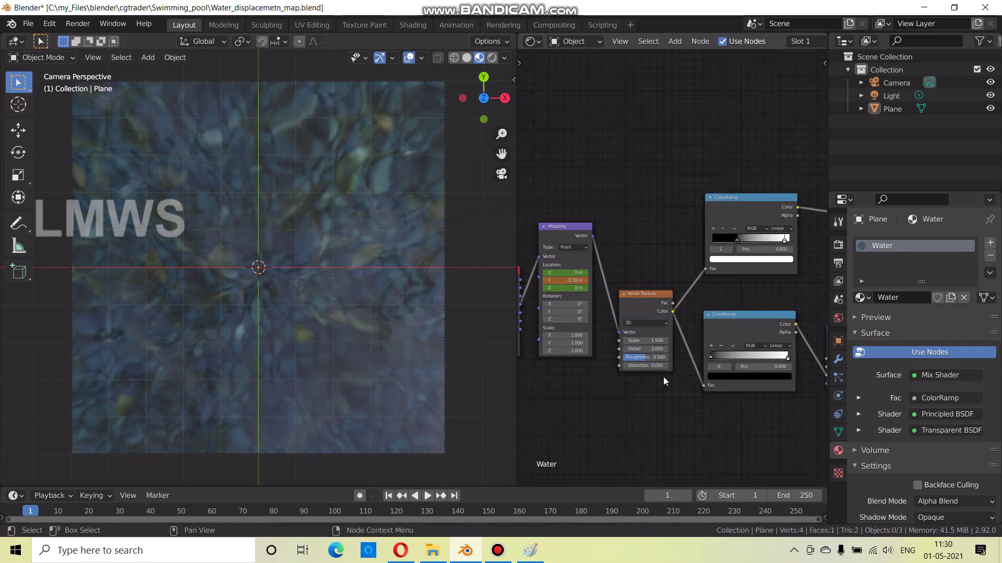
{"action": "middle_click_drag", "start_coordinate": [643, 377], "coordinate": [709, 391]}
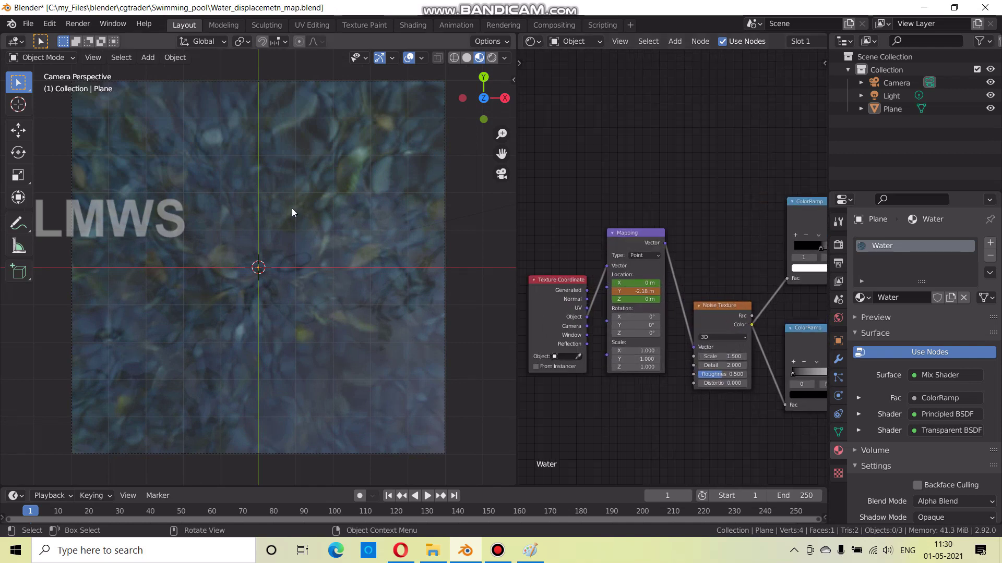
Select the plane and check its current 5× scale in the N panel
{"action": "left_click", "coordinate": [360, 235]}
{"action": "mouse_move", "coordinate": [381, 259]}
{"action": "middle_mouse_down"}
{"action": "mouse_move", "coordinate": [389, 272]}
{"action": "mouse_move", "coordinate": [351, 302]}
{"action": "middle_mouse_up"}
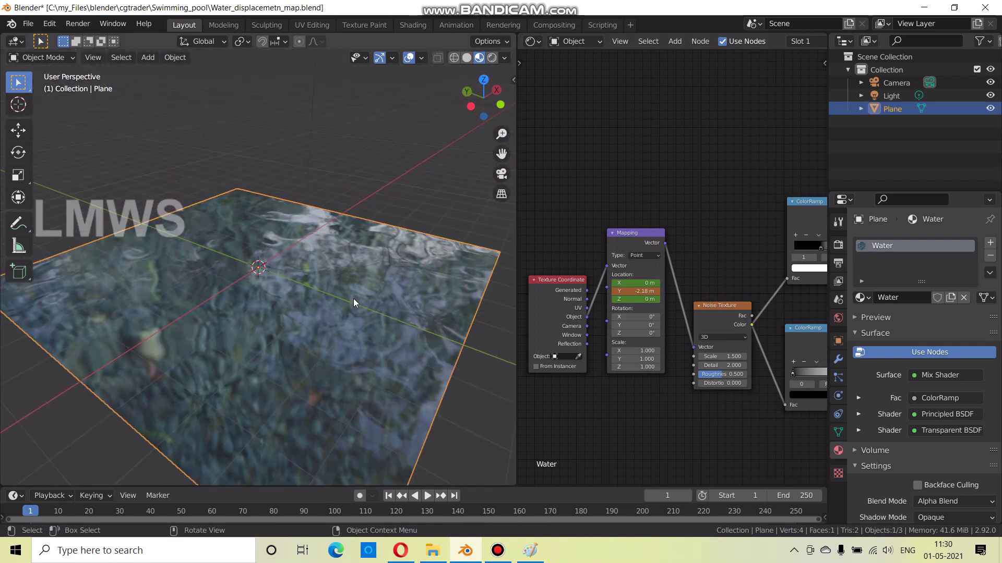
{"action": "key", "text": "ctrl+a"}
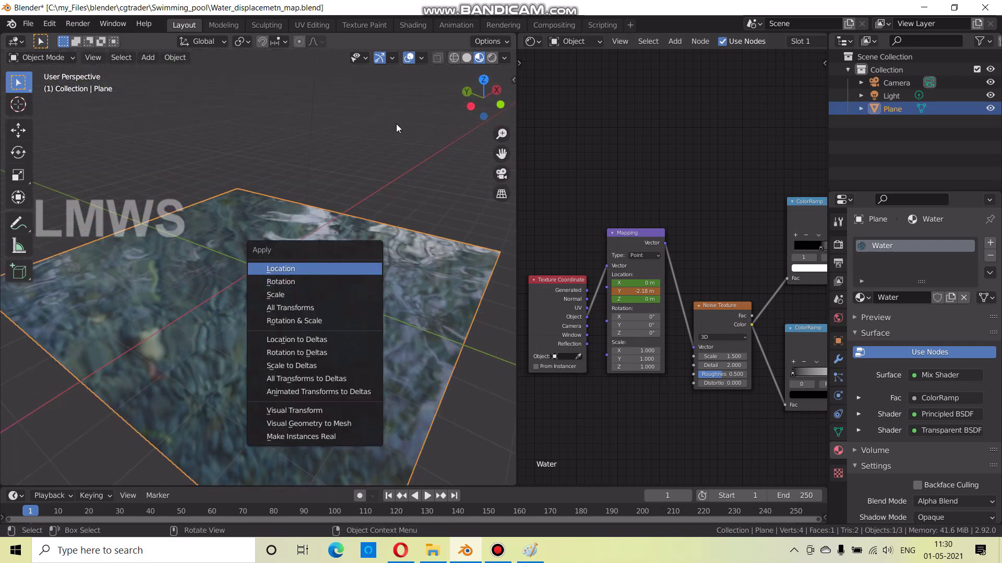
{"action": "left_click", "coordinate": [411, 177]}
{"action": "key", "text": "n"}
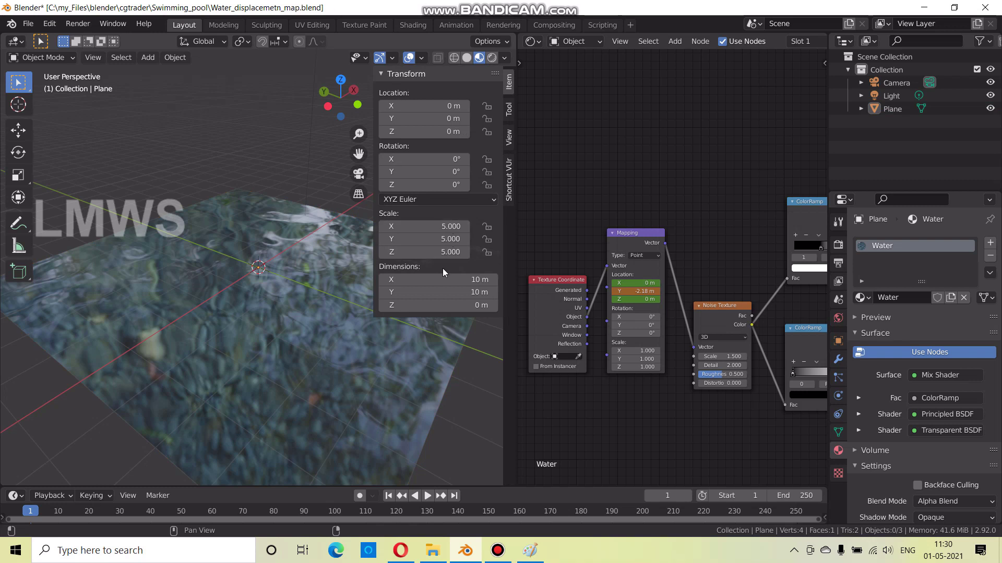
{"action": "key", "text": "n"}
Apply the plane's scale so it reads 1.000, verify it, and return to camera view
{"action": "left_click", "coordinate": [354, 255]}
{"action": "key", "text": "ctrl+a"}
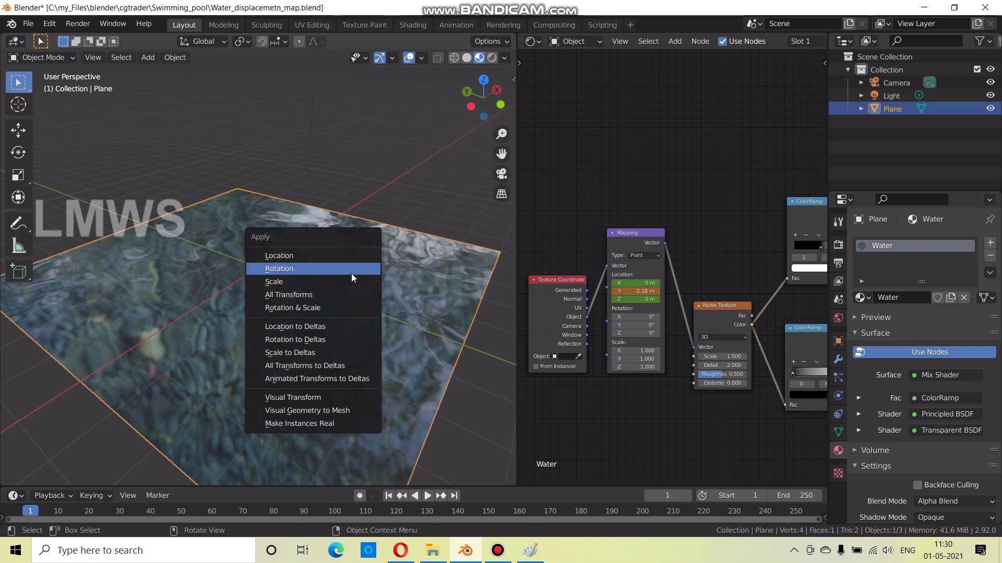
{"action": "left_click", "coordinate": [349, 286]}
{"action": "middle_click_drag", "start_coordinate": [452, 319], "coordinate": [418, 339]}
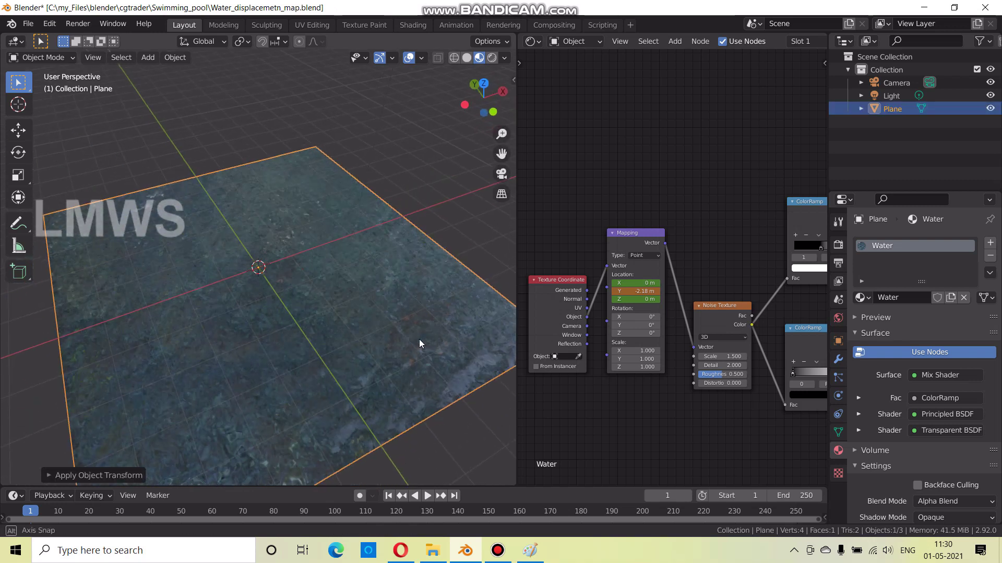
{"action": "key", "text": "n"}
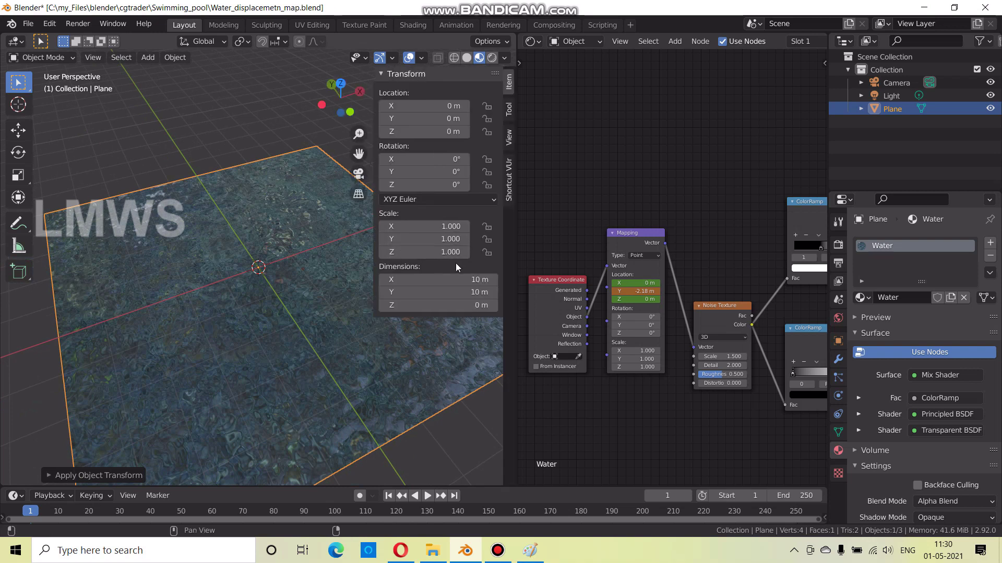
{"action": "key", "text": "n"}
{"action": "key", "text": "KP_0"}
{"action": "key", "text": "Home"}
Add a new Principled BSDF node at the upper left of the water node tree
{"action": "scroll", "coordinate": [697, 212], "scroll_direction": "down", "scroll_amount": 3}
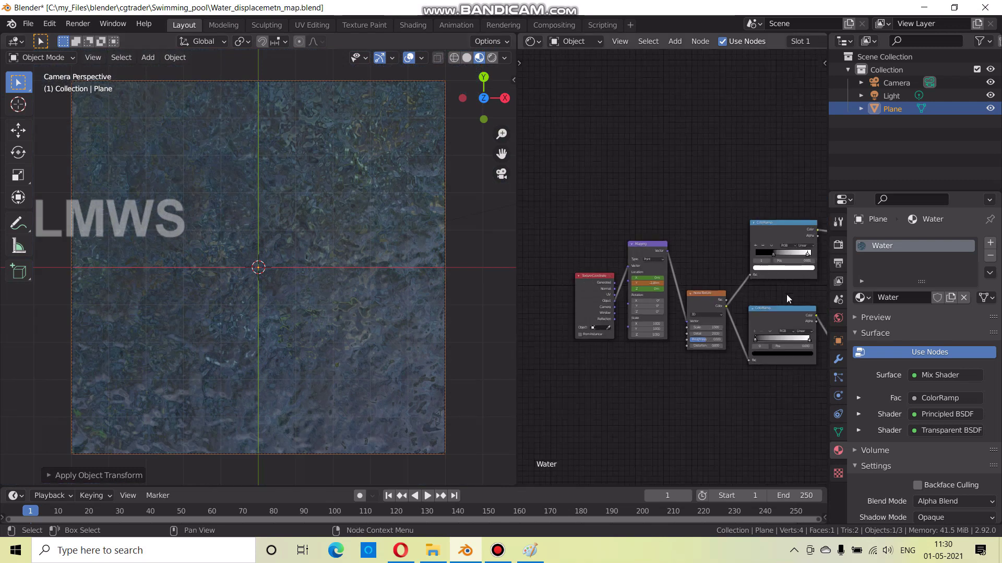
{"action": "scroll", "coordinate": [655, 315], "scroll_direction": "up", "scroll_amount": 4}
{"action": "scroll", "coordinate": [724, 330], "scroll_direction": "up", "scroll_amount": 1}
{"action": "scroll", "coordinate": [725, 330], "scroll_direction": "down", "scroll_amount": 2}
{"action": "scroll", "coordinate": [741, 304], "scroll_direction": "down", "scroll_amount": 1}
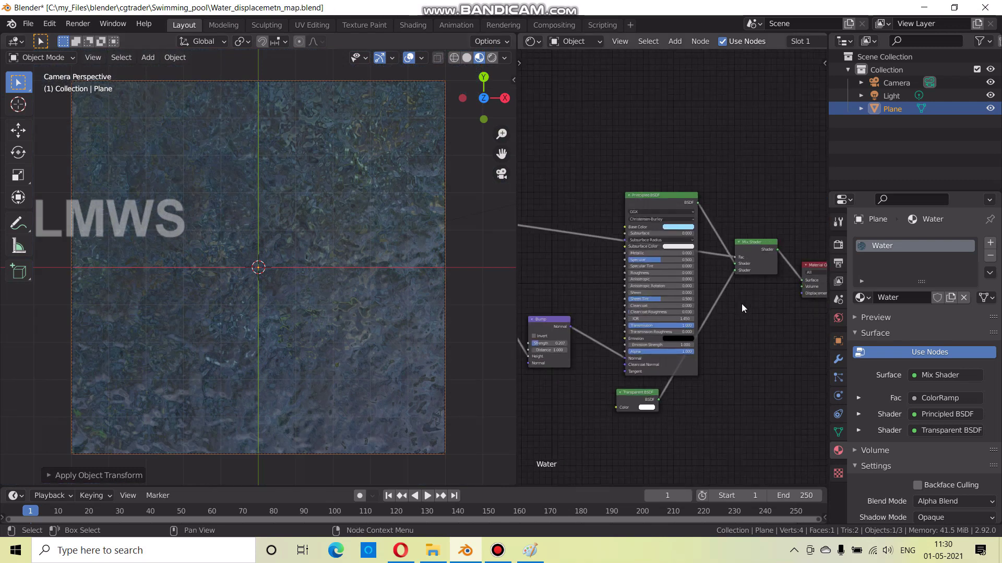
{"action": "scroll", "coordinate": [741, 303], "scroll_direction": "down", "scroll_amount": 1}
{"action": "middle_click_drag", "start_coordinate": [711, 365], "coordinate": [776, 365]}
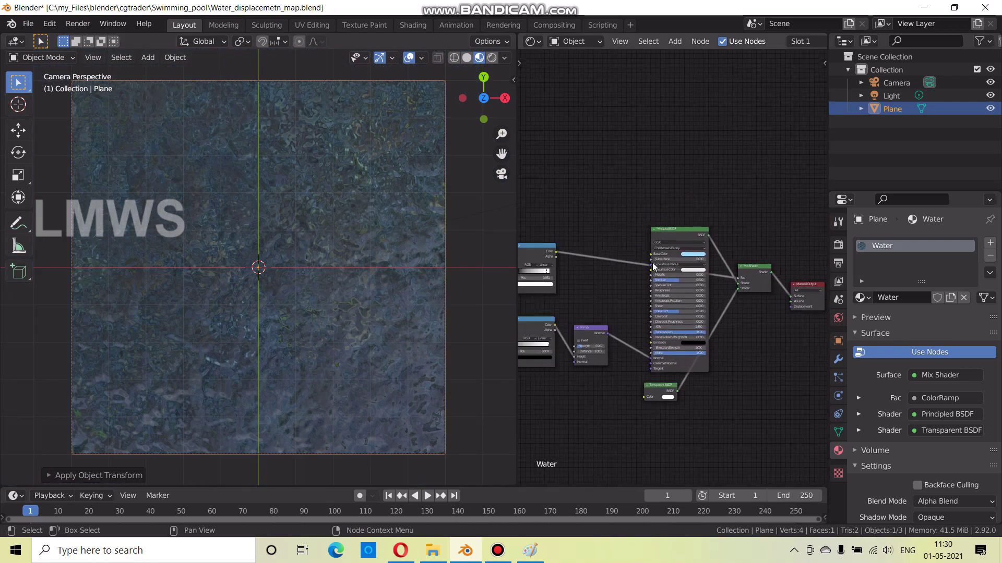
{"action": "left_click", "coordinate": [689, 175]}
{"action": "key", "text": "shift+a"}
{"action": "left_click", "coordinate": [693, 127]}
{"action": "type", "text": "pr"}
{"action": "key", "text": "Down"}
{"action": "key", "text": "Up"}
{"action": "key", "text": "Down"}
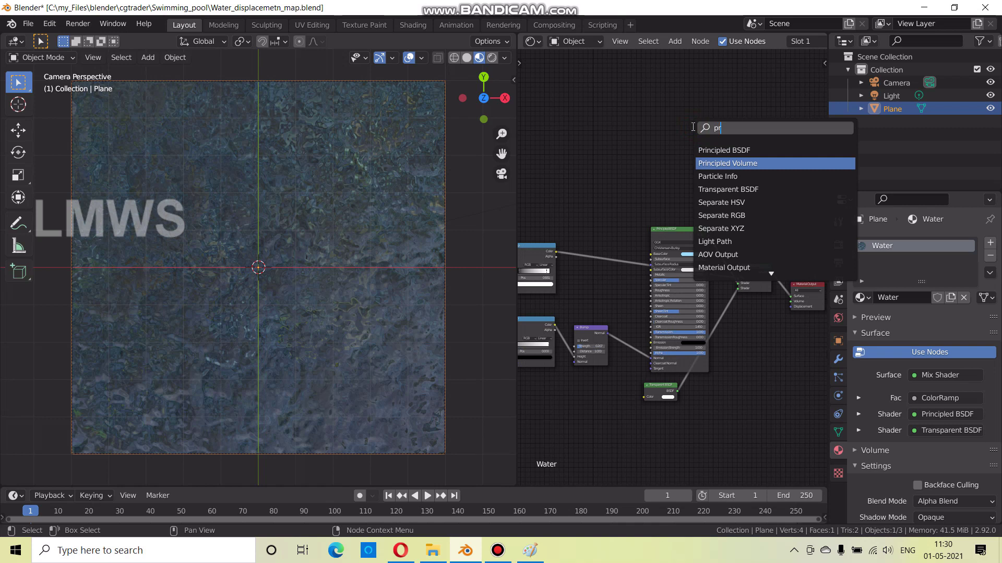
{"action": "key", "text": "Up"}
{"action": "key", "text": "Return"}
{"action": "left_click", "coordinate": [596, 83]}
Delete the Mix Shader, the old Principled BSDF and the Transparent BSDF nodes
{"action": "left_click", "coordinate": [739, 271]}
{"action": "key", "text": "Delete"}
{"action": "left_click", "coordinate": [705, 308]}
{"action": "key", "text": "Delete"}
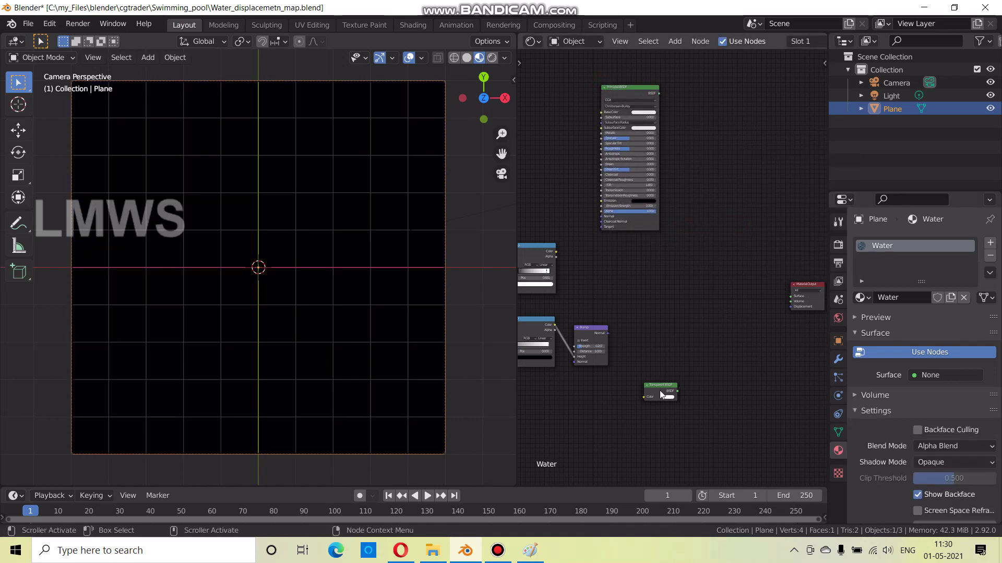
{"action": "left_click", "coordinate": [661, 395]}
{"action": "key", "text": "Delete"}
Connect Principled BSDF to Material Output Surface, Bump to Normal, and ColorRamp to Base Color
{"action": "mouse_move", "coordinate": [625, 88]}
{"action": "left_mouse_down"}
{"action": "mouse_move", "coordinate": [690, 246]}
{"action": "mouse_move", "coordinate": [793, 301]}
{"action": "left_mouse_up"}
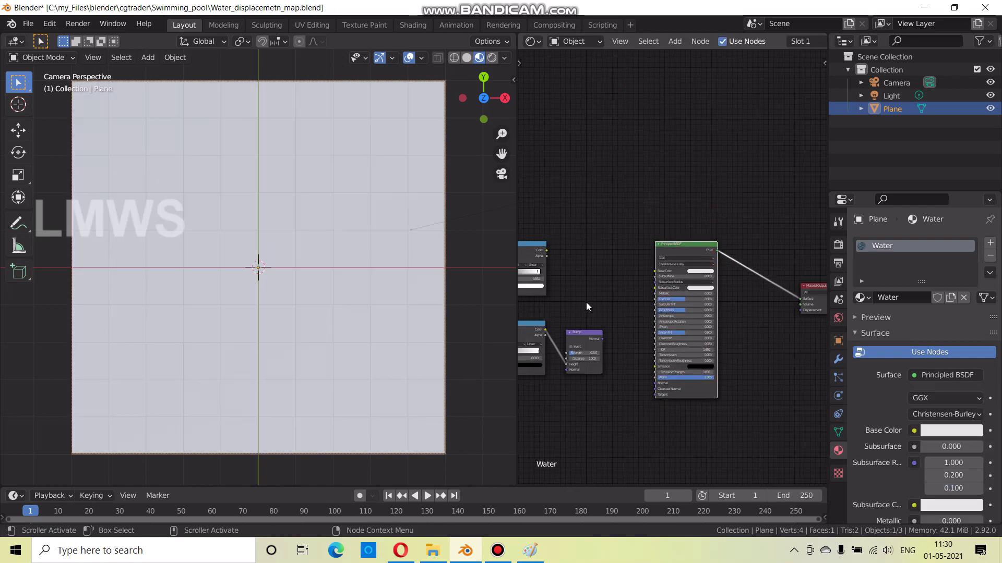
{"action": "scroll", "coordinate": [586, 302], "scroll_direction": "up", "scroll_amount": 2}
{"action": "left_click_drag", "start_coordinate": [702, 325], "coordinate": [765, 380]}
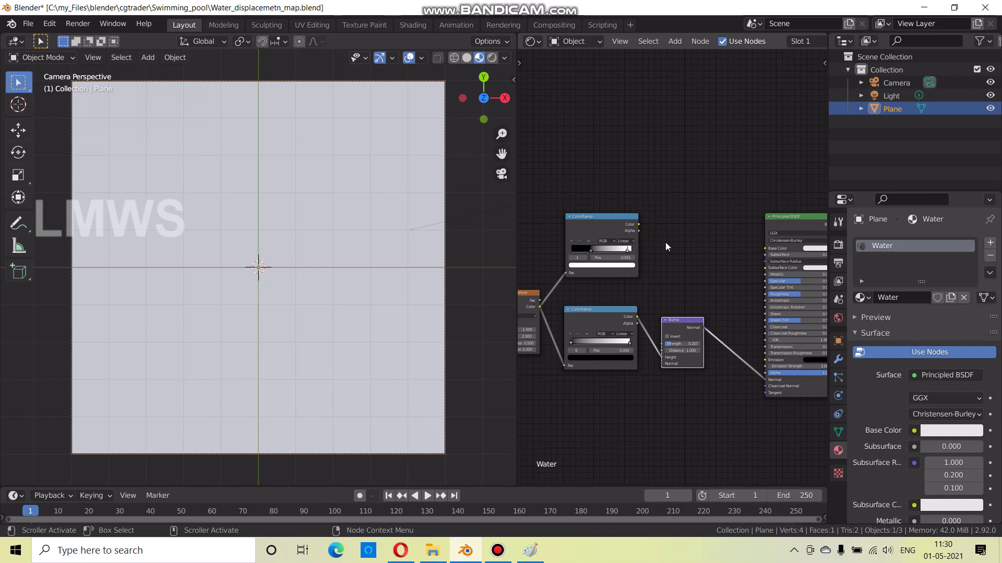
{"action": "mouse_move", "coordinate": [638, 225]}
{"action": "left_mouse_down"}
{"action": "mouse_move", "coordinate": [766, 299]}
{"action": "mouse_move", "coordinate": [766, 249]}
{"action": "left_mouse_up"}
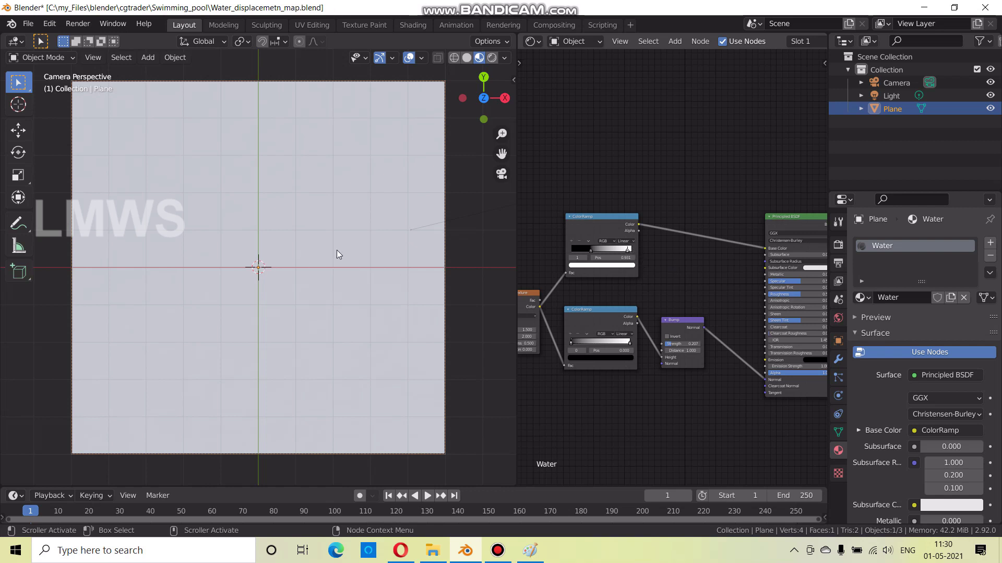
While the animation plays, drag Noise Texture Detail down to 0.200, then enlarge the timeline
{"action": "scroll", "coordinate": [540, 260], "scroll_direction": "down", "scroll_amount": 2}
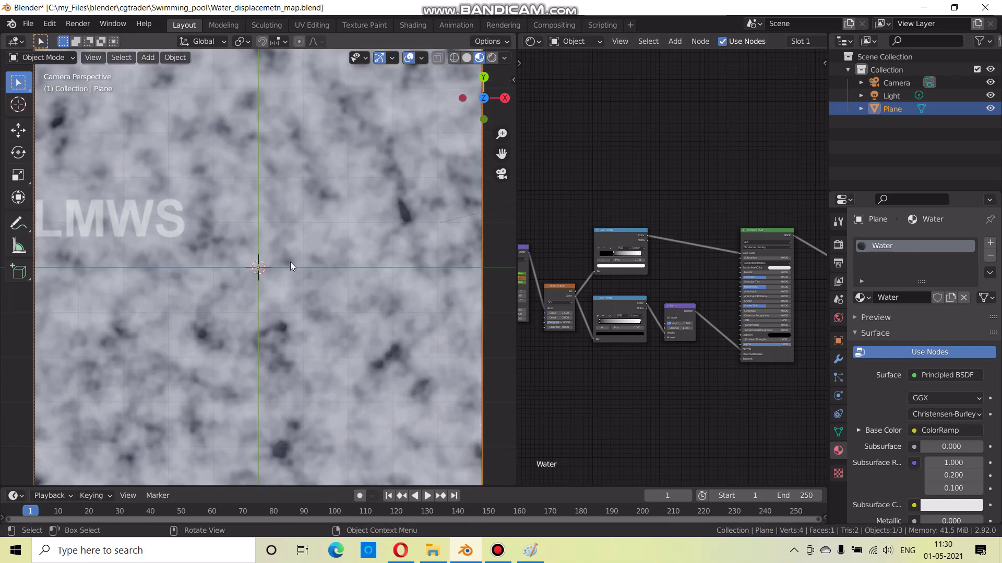
{"action": "key", "text": "space"}
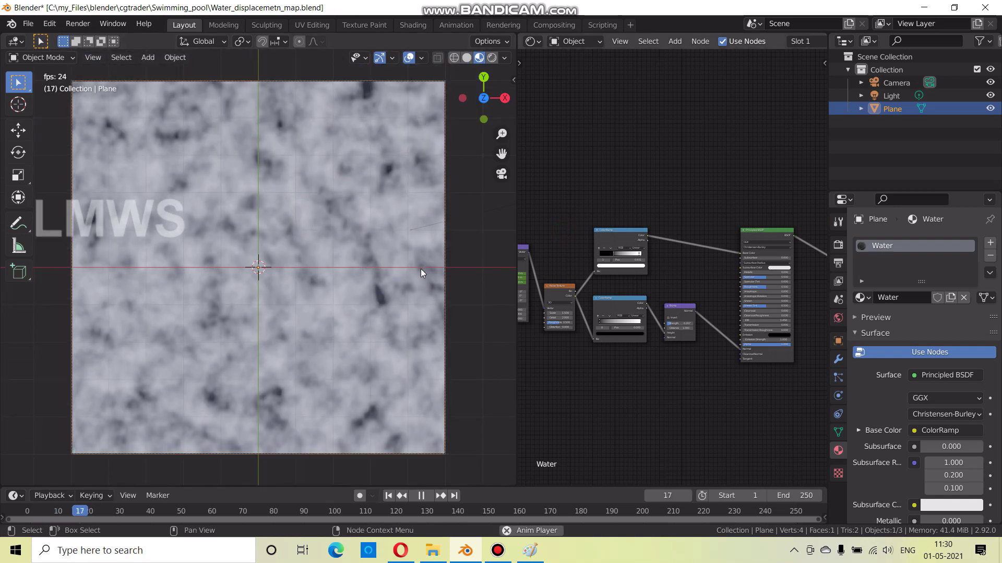
{"action": "scroll", "coordinate": [577, 343], "scroll_direction": "up", "scroll_amount": 1}
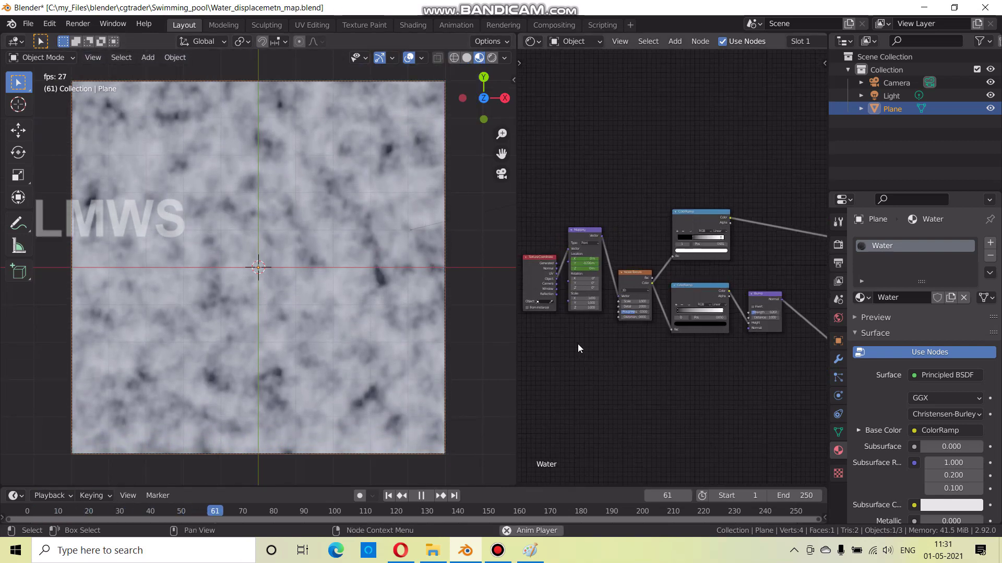
{"action": "scroll", "coordinate": [584, 344], "scroll_direction": "up", "scroll_amount": 2}
{"action": "scroll", "coordinate": [584, 344], "scroll_direction": "up", "scroll_amount": 1}
{"action": "left_click_drag", "start_coordinate": [589, 340], "coordinate": [619, 340]}
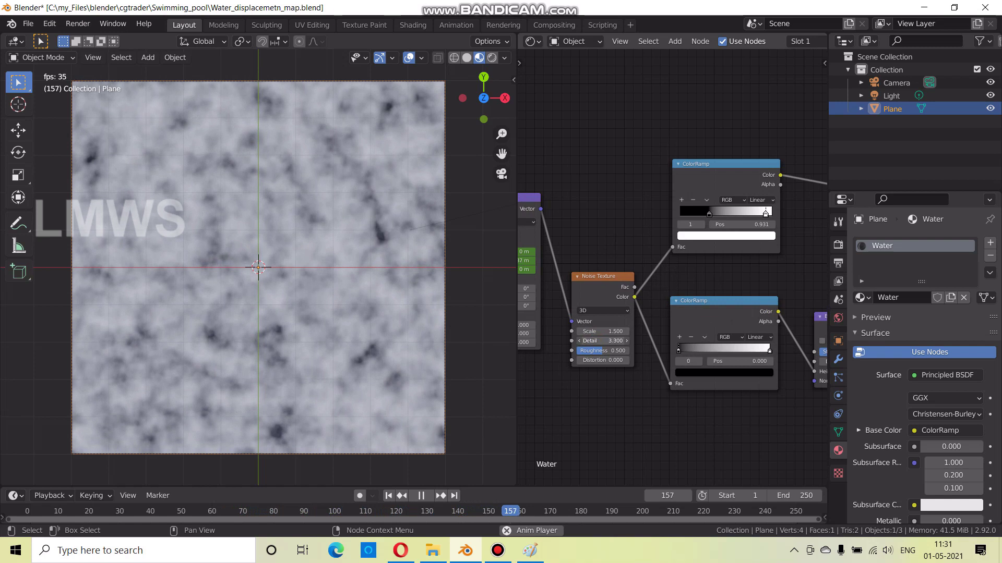
{"action": "left_click_drag", "start_coordinate": [618, 341], "coordinate": [580, 341]}
{"action": "key", "text": "space"}
{"action": "left_click_drag", "start_coordinate": [568, 485], "coordinate": [565, 446]}
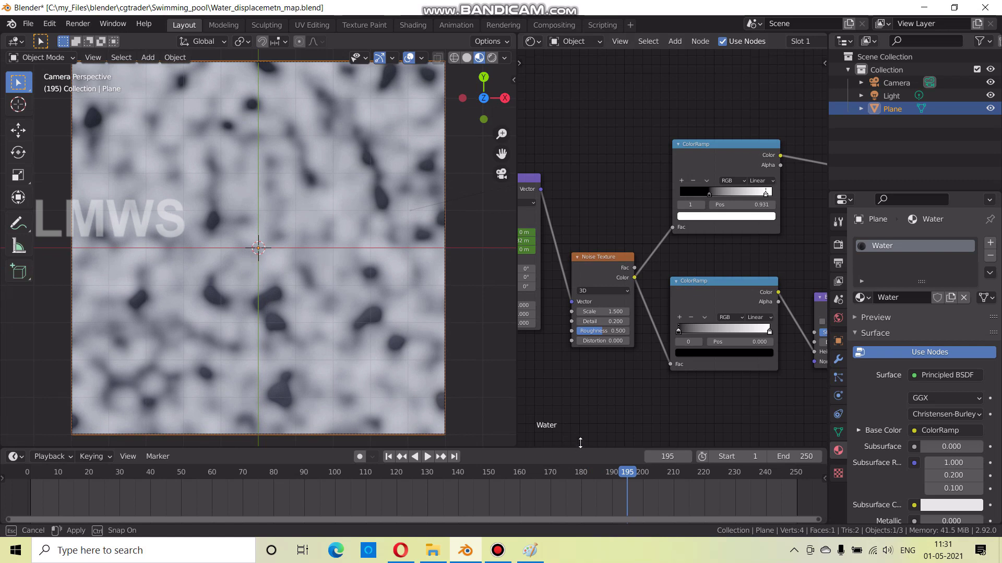
Keyframe the Noise Detail at frame 0, then raise it and keyframe it at frame 125
{"action": "left_click", "coordinate": [27, 473]}
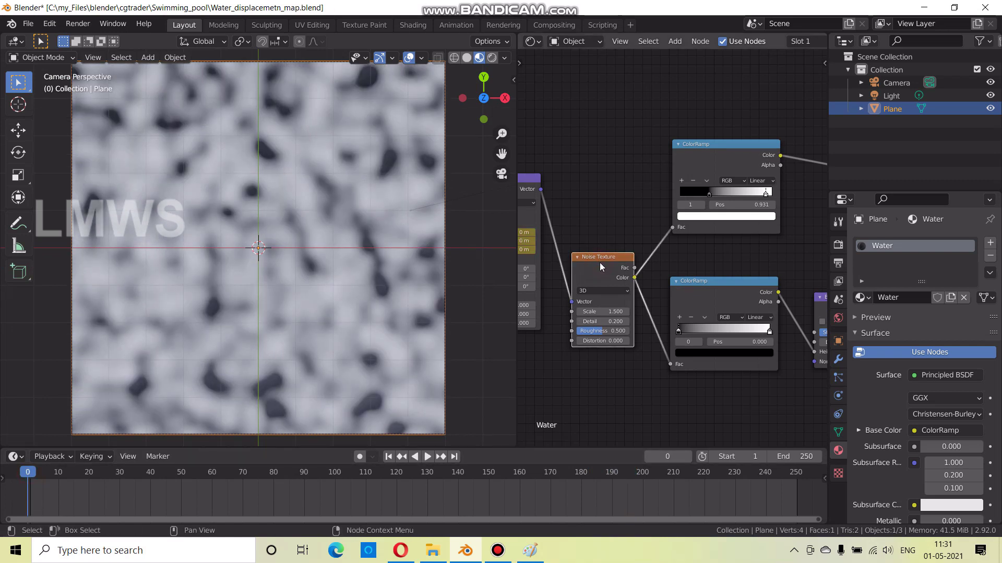
{"action": "key", "text": "i"}
{"action": "mouse_move", "coordinate": [431, 471]}
{"action": "left_mouse_down"}
{"action": "mouse_move", "coordinate": [462, 476]}
{"action": "mouse_move", "coordinate": [409, 478]}
{"action": "left_mouse_up"}
{"action": "key", "text": "space"}
{"action": "mouse_move", "coordinate": [600, 321]}
{"action": "left_mouse_down"}
{"action": "mouse_move", "coordinate": [642, 321]}
{"action": "mouse_move", "coordinate": [632, 322]}
{"action": "left_mouse_up"}
{"action": "key", "text": "i"}
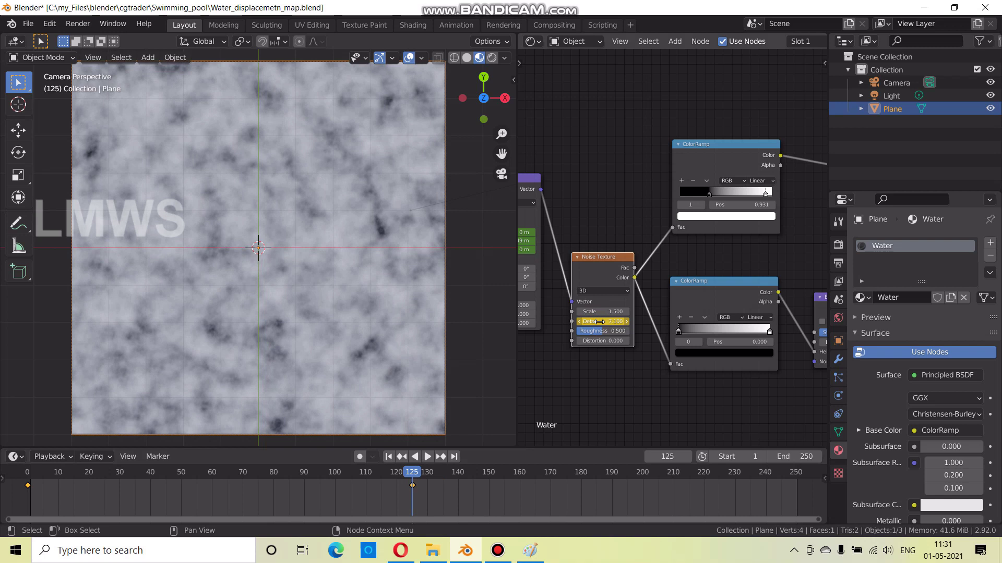
Keyframe Detail at 1.100 on the end frame and slightly raise the Noise Roughness
{"action": "left_click", "coordinate": [800, 478]}
{"action": "key", "text": "space"}
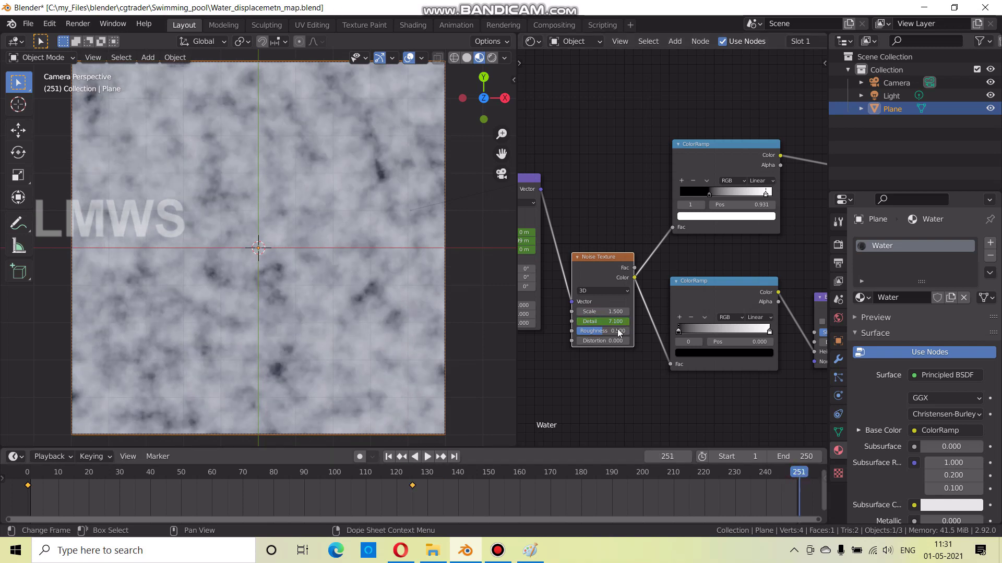
{"action": "left_click_drag", "start_coordinate": [605, 321], "coordinate": [574, 321]}
{"action": "key", "text": "i"}
{"action": "key", "text": "space"}
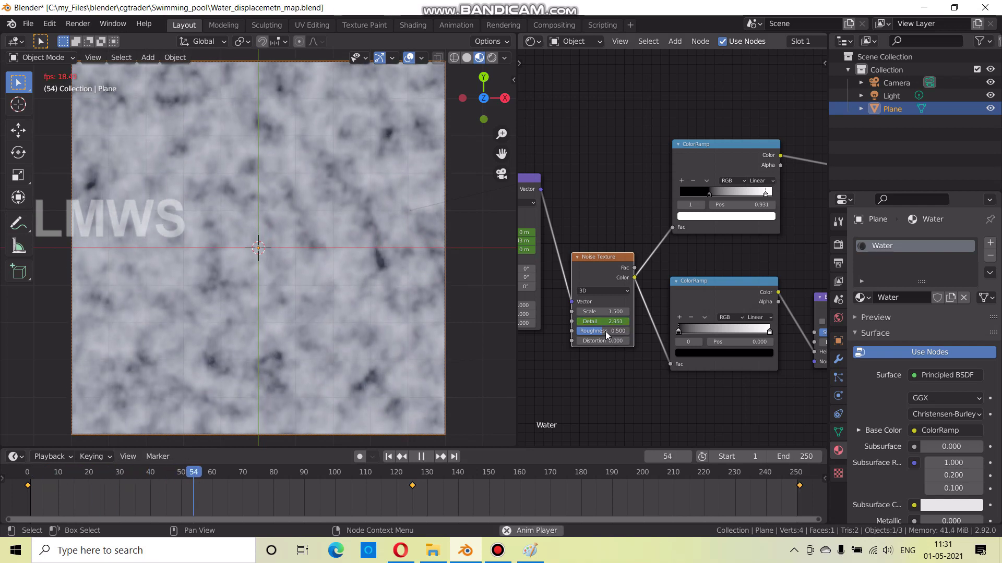
{"action": "left_click_drag", "start_coordinate": [605, 331], "coordinate": [595, 331]}
{"action": "left_click_drag", "start_coordinate": [199, 474], "coordinate": [96, 480]}
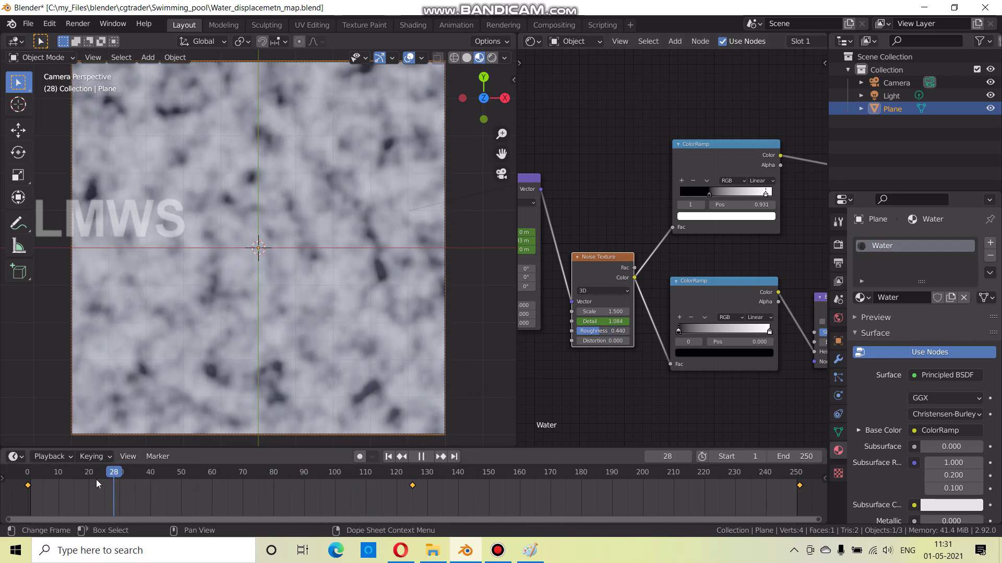
{"action": "key", "text": "Escape"}
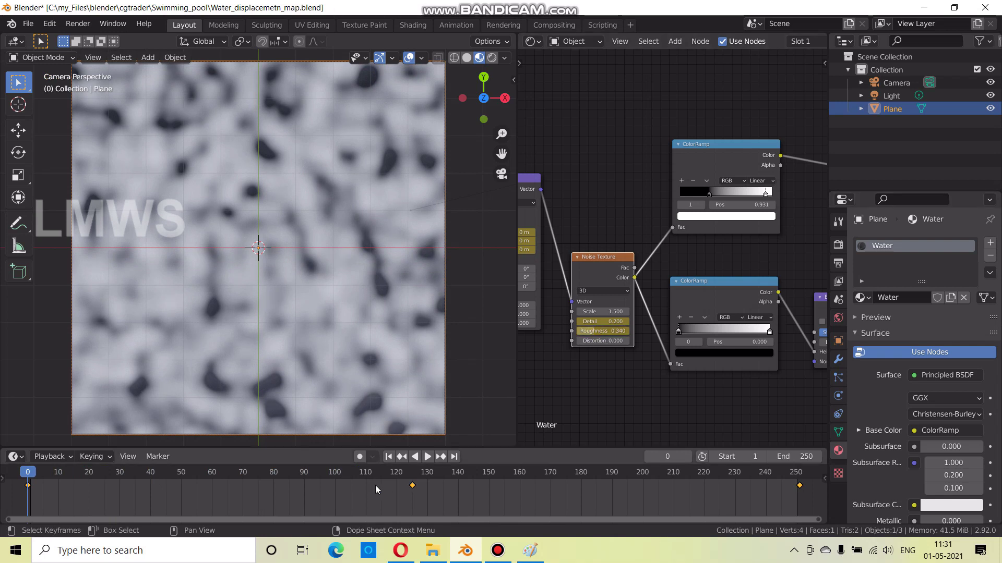
Keyframe Roughness at about 0.84 on frame 174, and Detail and Roughness at frame 254
{"action": "left_click", "coordinate": [364, 475]}
{"action": "left_click", "coordinate": [561, 471]}
{"action": "mouse_move", "coordinate": [602, 331]}
{"action": "left_mouse_down"}
{"action": "mouse_move", "coordinate": [626, 330]}
{"action": "mouse_move", "coordinate": [617, 331]}
{"action": "left_mouse_up"}
{"action": "key", "text": "i"}
{"action": "left_click", "coordinate": [808, 474]}
{"action": "key", "text": "i"}
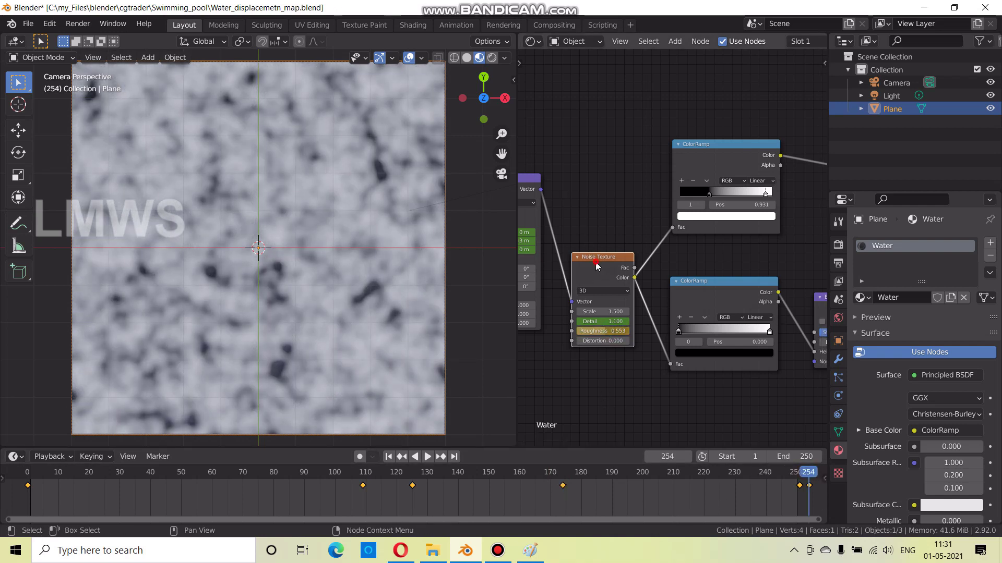
Set the keyframe interpolation and play the animation to review the changing noise
{"action": "key", "text": "t"}
{"action": "left_click", "coordinate": [640, 464]}
{"action": "key", "text": "space"}
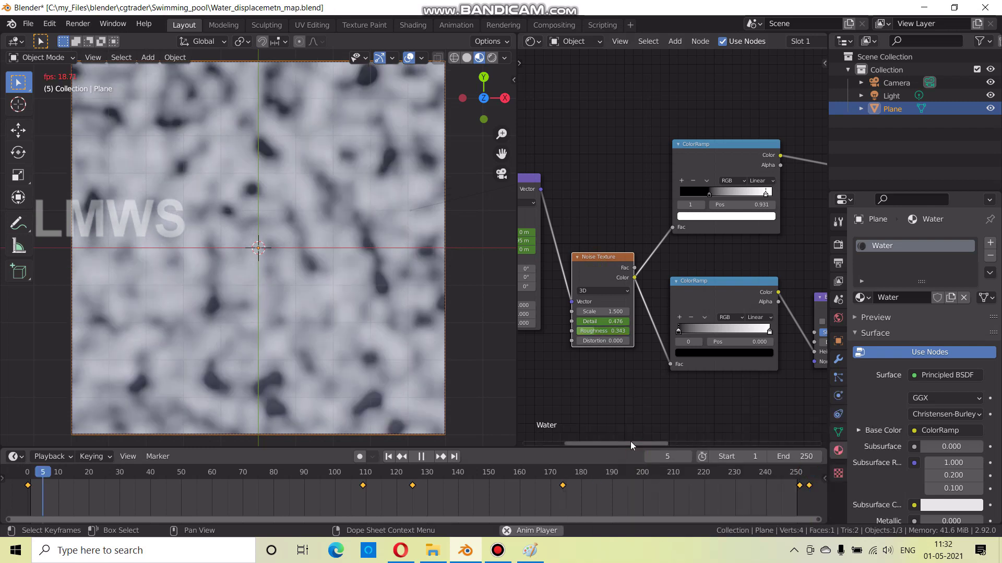
{"action": "scroll", "coordinate": [308, 352], "scroll_direction": "down", "scroll_amount": 1}
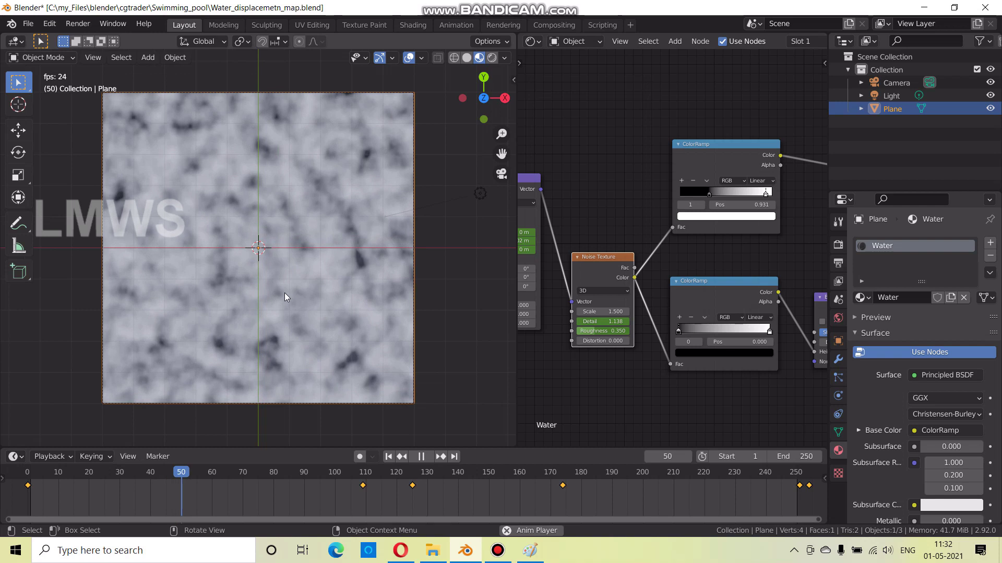
{"action": "scroll", "coordinate": [277, 284], "scroll_direction": "up", "scroll_amount": 1}
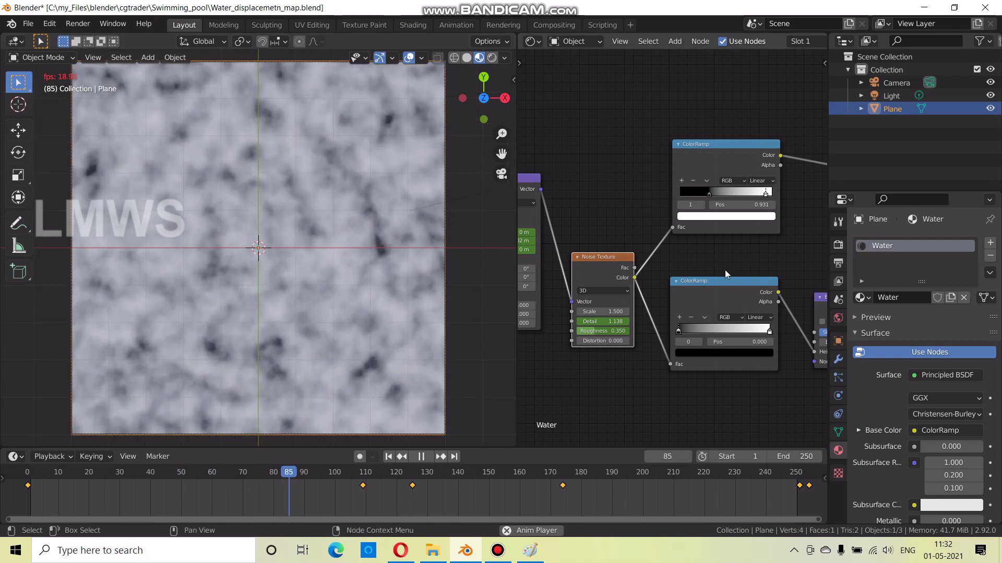
{"action": "middle_click_drag", "start_coordinate": [724, 270], "coordinate": [689, 316]}
{"action": "scroll", "coordinate": [738, 322], "scroll_direction": "down", "scroll_amount": 2}
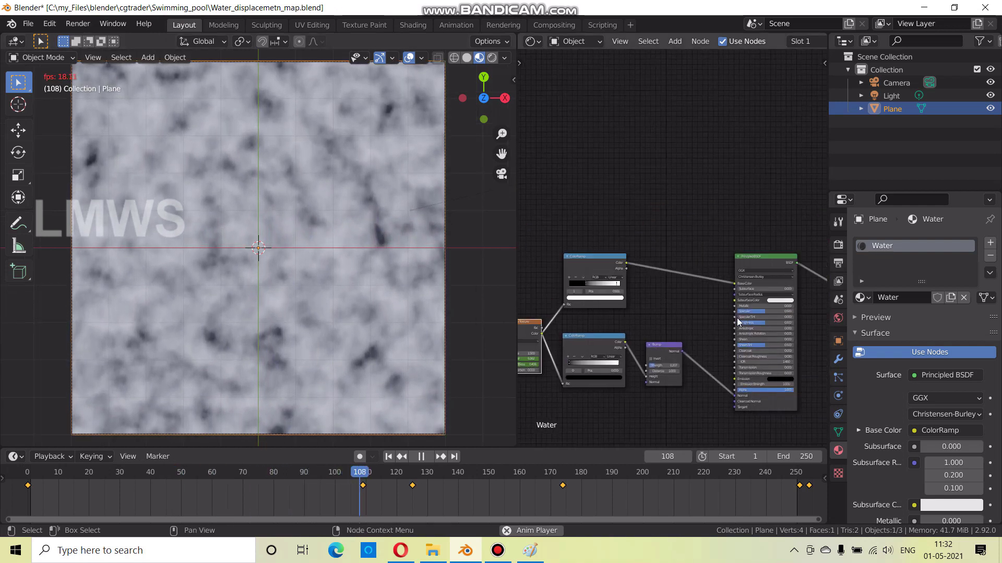
Drag the upper ColorRamp's black stop to about position 0.420 during playback
{"action": "scroll", "coordinate": [579, 290], "scroll_direction": "up", "scroll_amount": 1}
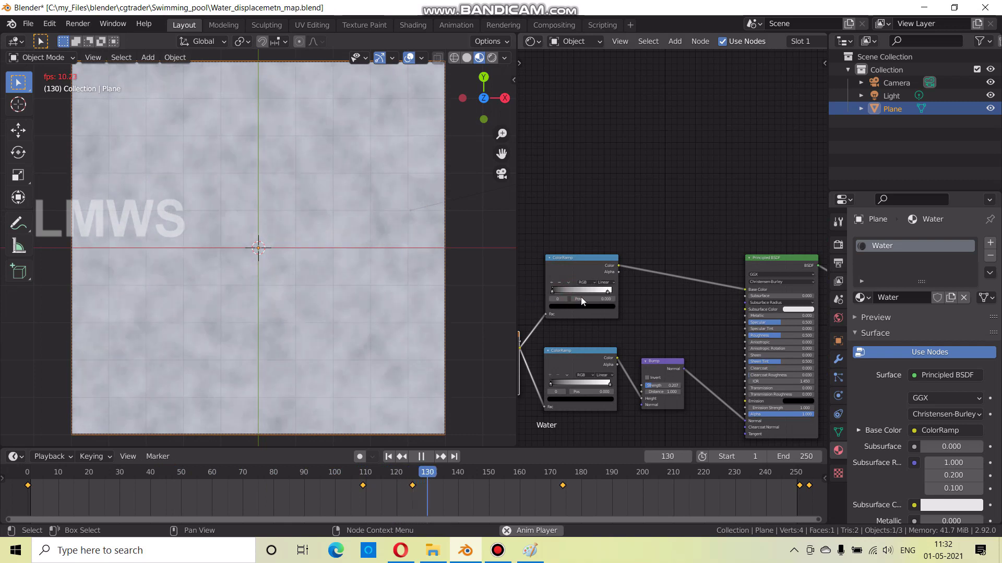
{"action": "left_click", "coordinate": [609, 292]}
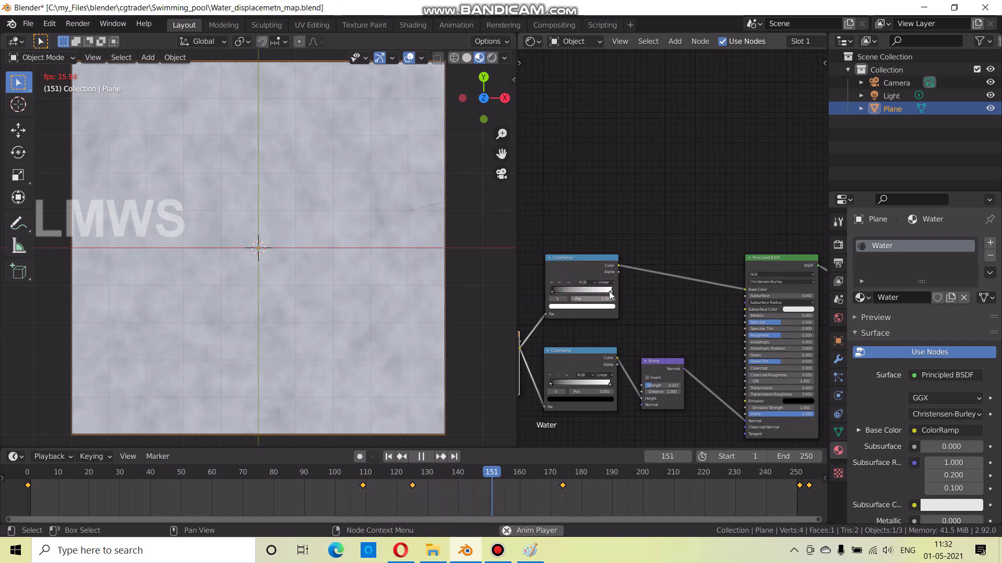
{"action": "mouse_move", "coordinate": [549, 292]}
{"action": "left_mouse_down"}
{"action": "mouse_move", "coordinate": [583, 292]}
{"action": "mouse_move", "coordinate": [537, 308]}
{"action": "mouse_move", "coordinate": [570, 298]}
{"action": "left_mouse_up"}
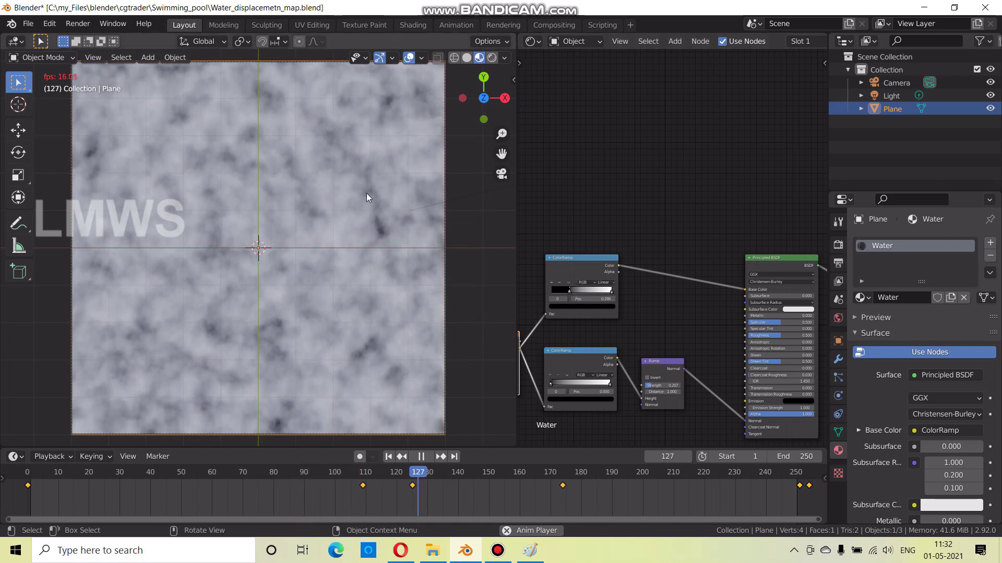
Stop playback and set the render resolution fields to 1080 and 720 px
{"action": "key", "text": "space"}
{"action": "scroll", "coordinate": [440, 113], "scroll_direction": "down", "scroll_amount": 1}
{"action": "left_click", "coordinate": [838, 263]}
{"action": "left_click", "coordinate": [959, 258]}
{"action": "type", "text": "1080"}
{"action": "key", "text": "Return"}
{"action": "left_click", "coordinate": [960, 271]}
{"action": "type", "text": "720"}
{"action": "key", "text": "Return"}
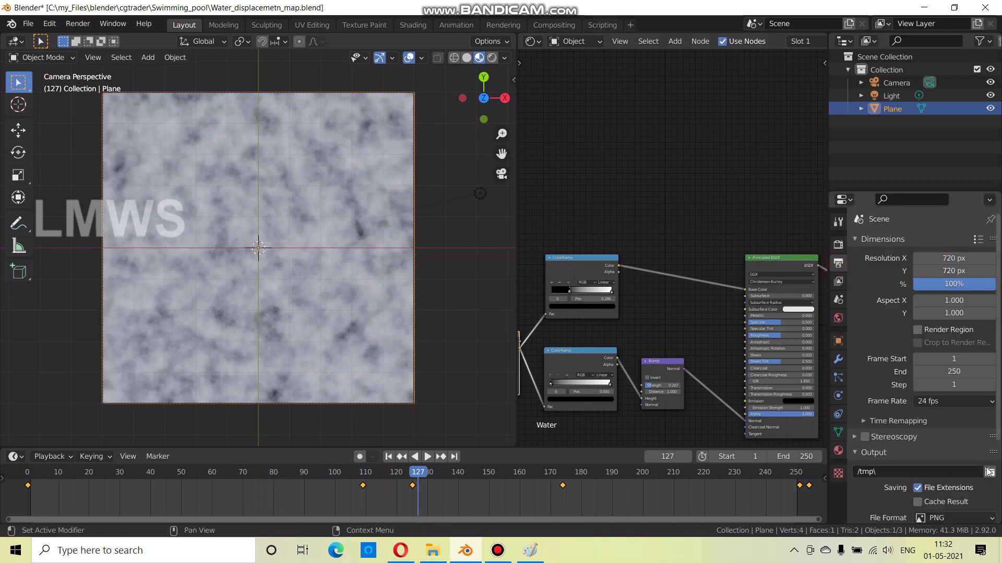
Create an img_seq folder in Swimming_pool and accept it as the render output folder
{"action": "left_click", "coordinate": [989, 471]}
{"action": "left_click", "coordinate": [146, 365]}
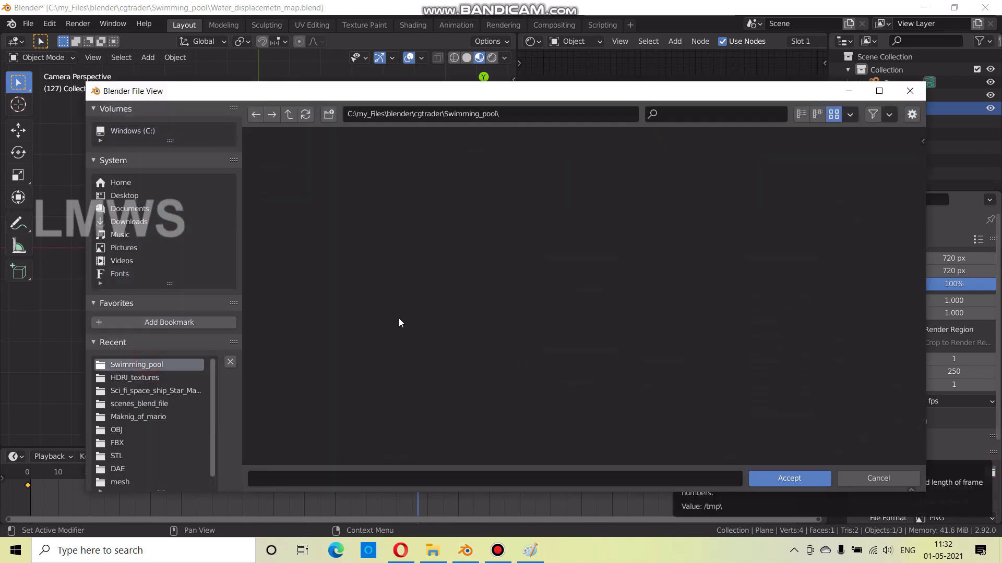
{"action": "left_click", "coordinate": [329, 113]}
{"action": "type", "text": "im"}
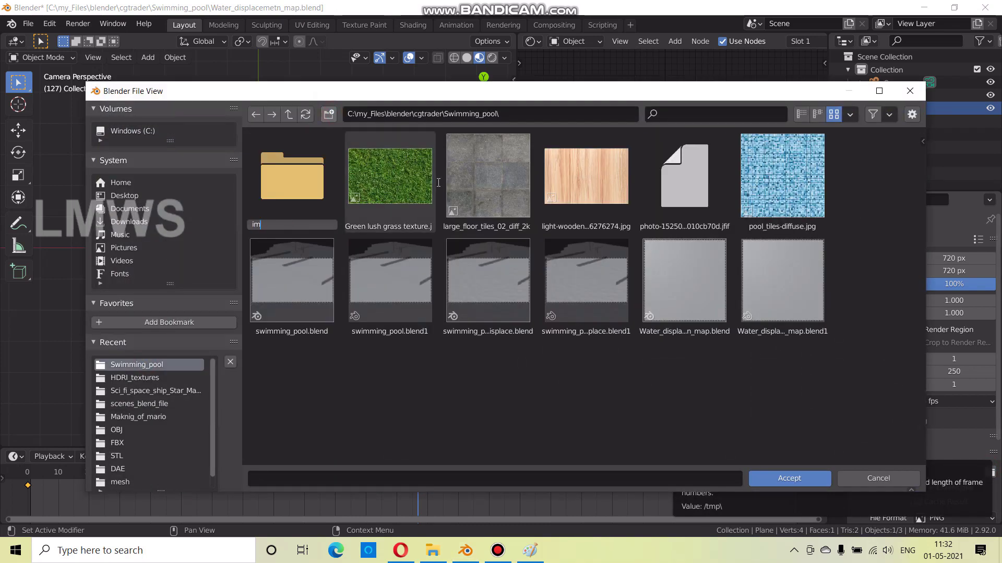
{"action": "type", "text": "g_seq"}
{"action": "key", "text": "Return"}
{"action": "double_click", "coordinate": [295, 187]}
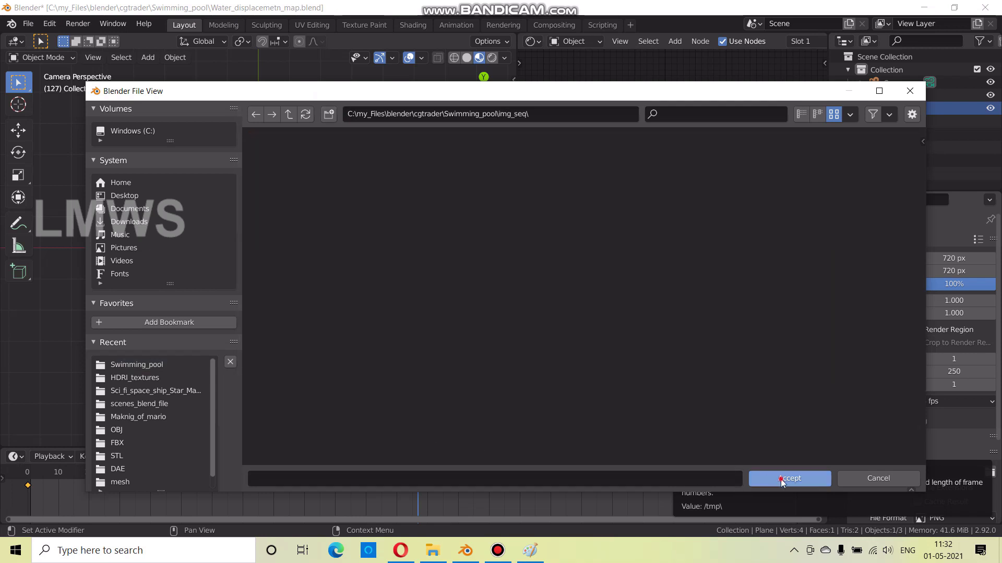
{"action": "left_click", "coordinate": [789, 479]}
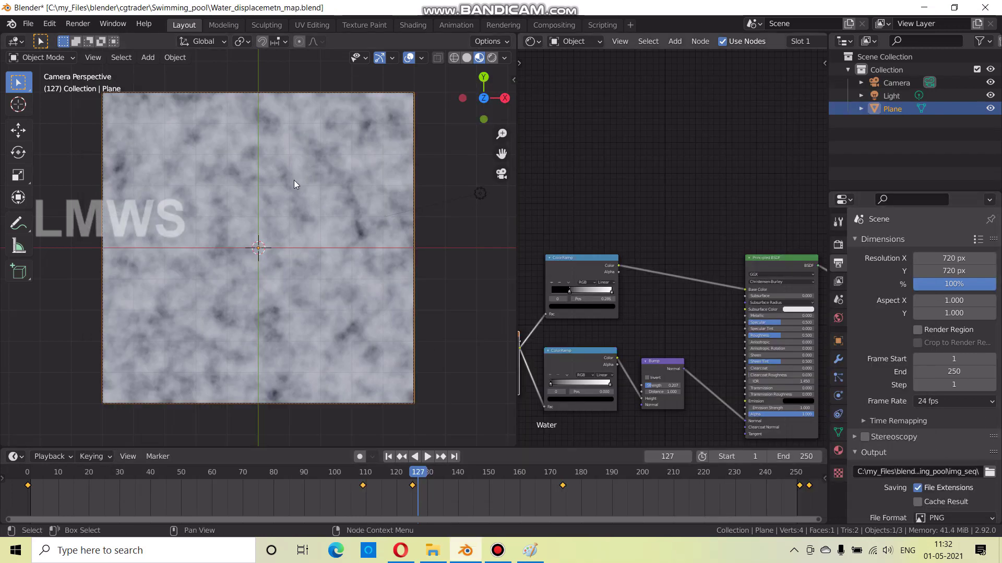
Switch the viewport to Rendered shading and set the World Color to Environment Texture
{"action": "left_click", "coordinate": [491, 58]}
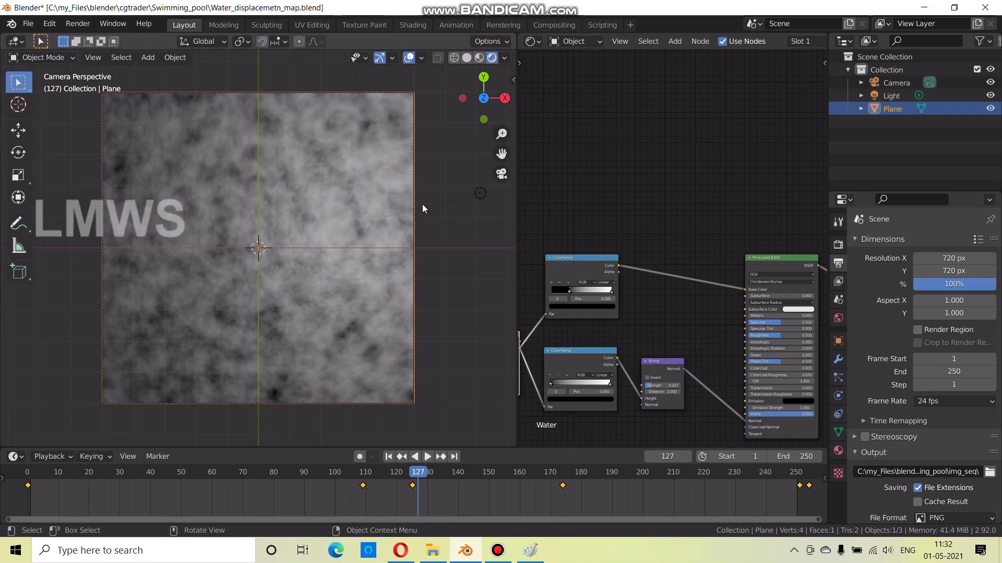
{"action": "left_click", "coordinate": [839, 450]}
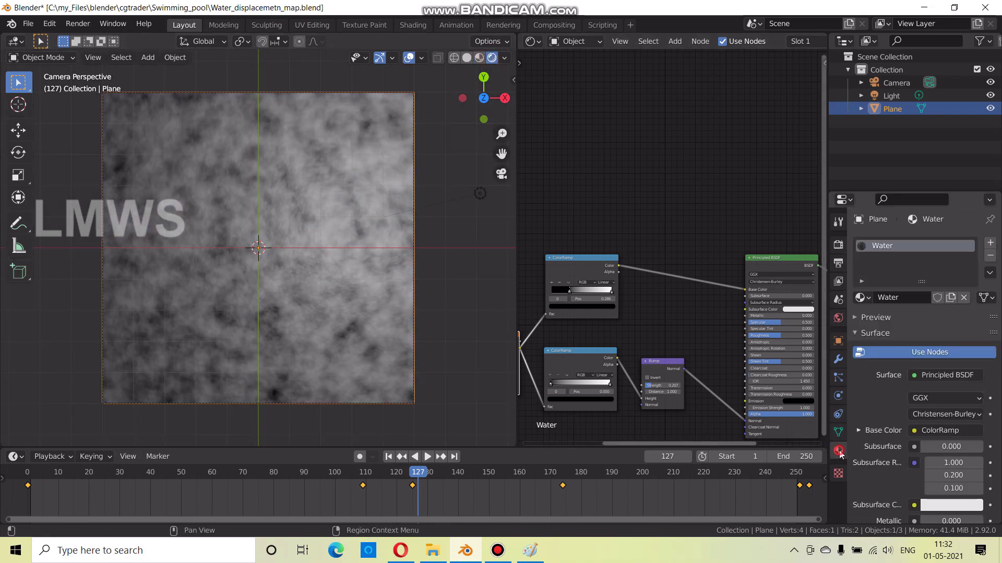
{"action": "left_click", "coordinate": [838, 318]}
{"action": "left_click", "coordinate": [915, 328]}
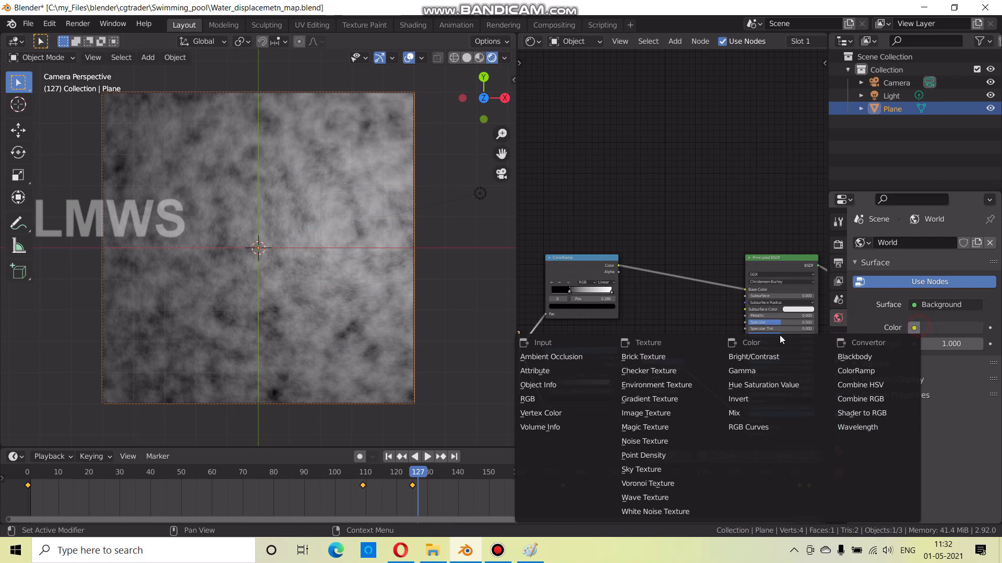
{"action": "left_click", "coordinate": [665, 387]}
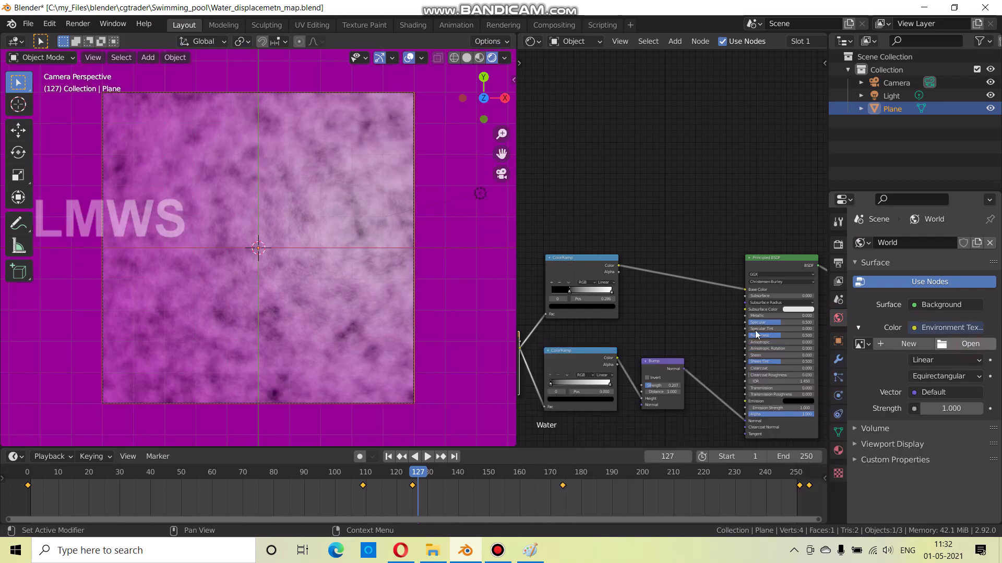
Load wooden_motel_2k.hdr from the HDRI_textures folder as the world environment
{"action": "left_click", "coordinate": [966, 344]}
{"action": "left_click", "coordinate": [135, 391]}
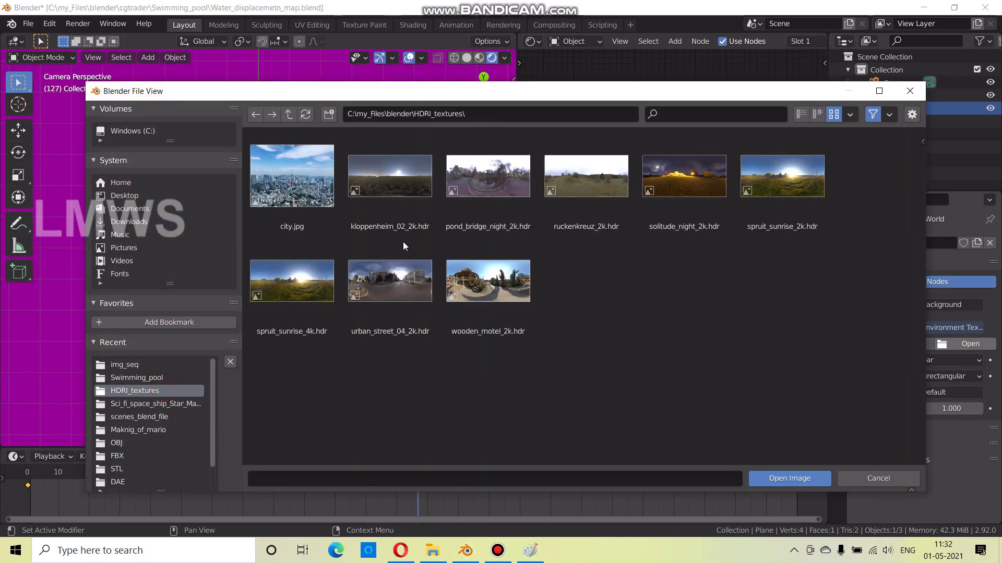
{"action": "double_click", "coordinate": [488, 282]}
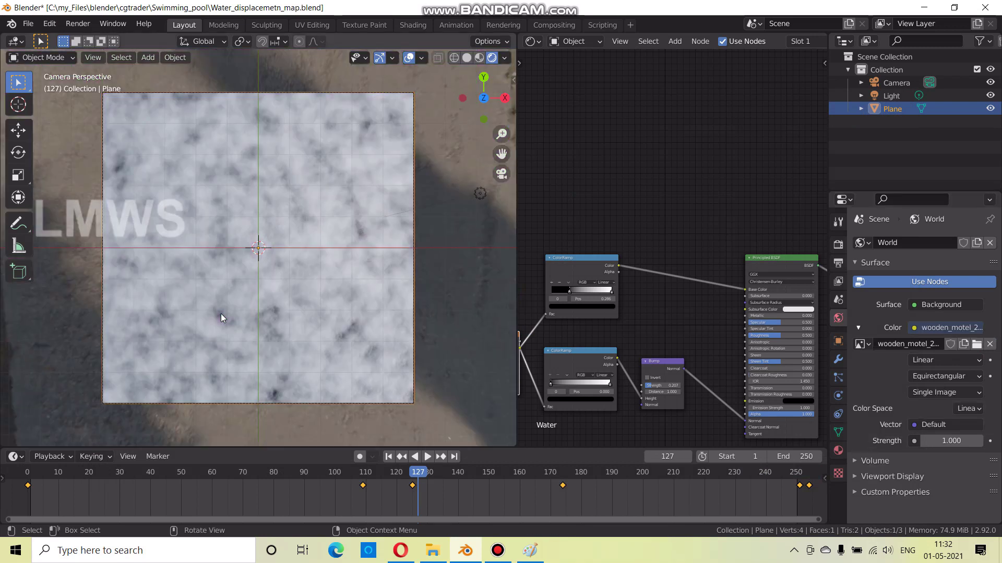
{"action": "scroll", "coordinate": [208, 312], "scroll_direction": "up", "scroll_amount": 1}
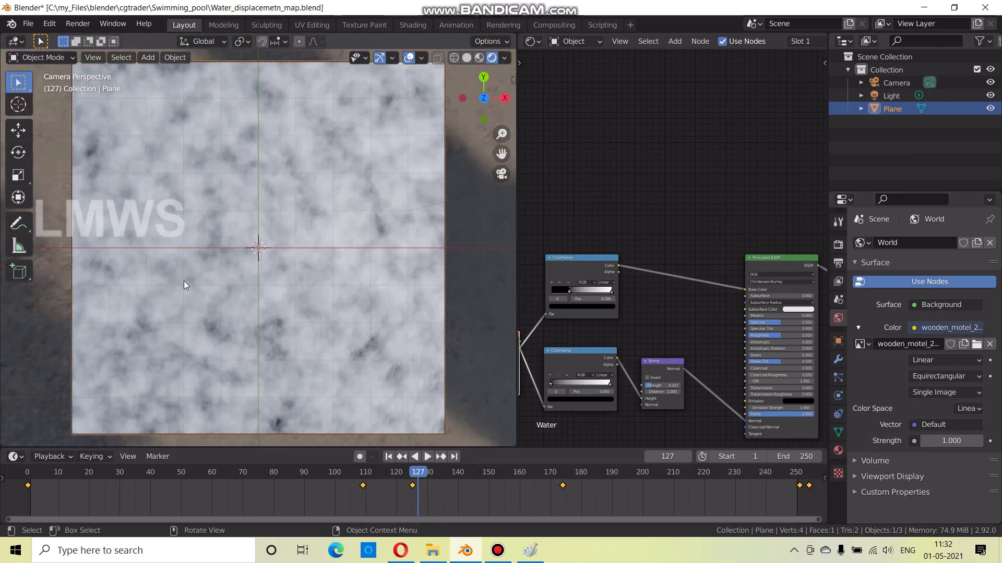
{"action": "left_click", "coordinate": [838, 263]}
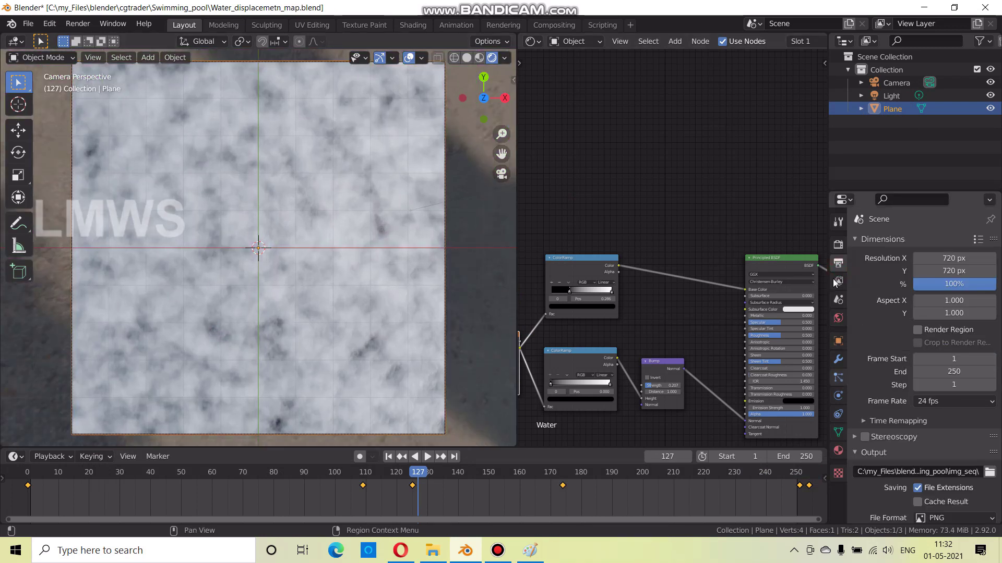
Enable Film > Transparent in the Render Properties
{"action": "left_click", "coordinate": [838, 245]}
{"action": "scroll", "coordinate": [875, 440], "scroll_direction": "down", "scroll_amount": 2}
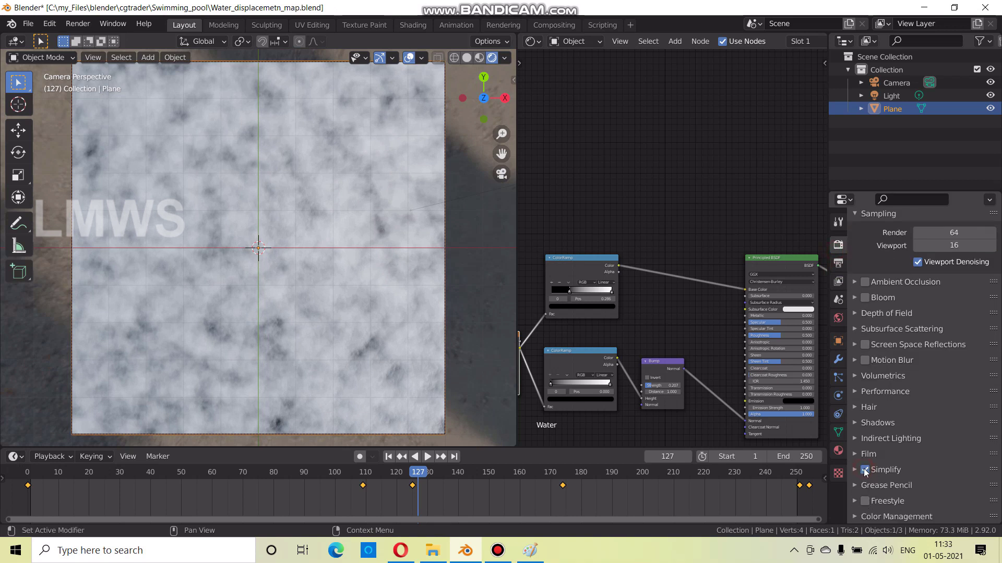
{"action": "left_click", "coordinate": [936, 454]}
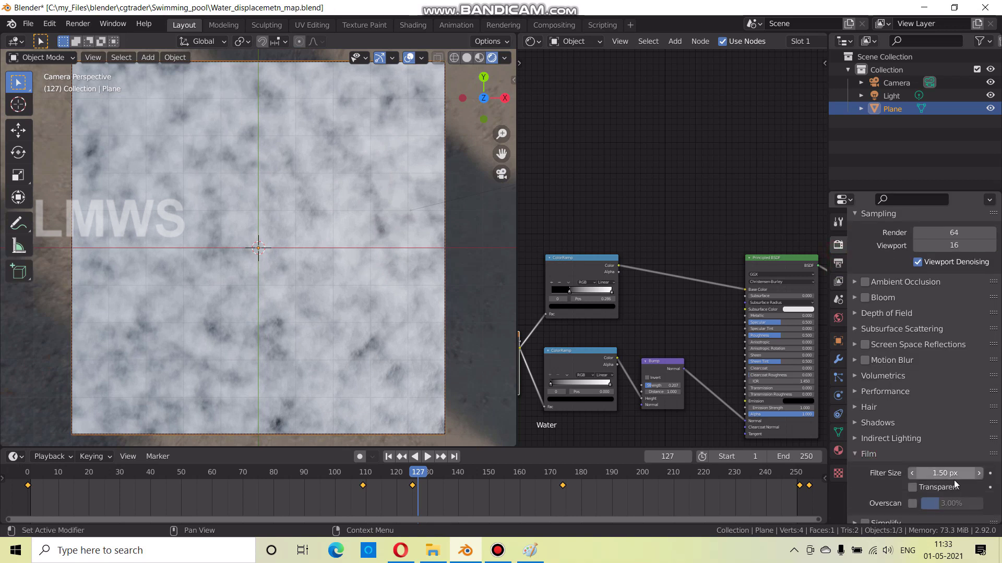
{"action": "left_click", "coordinate": [926, 491]}
{"action": "left_click", "coordinate": [865, 454]}
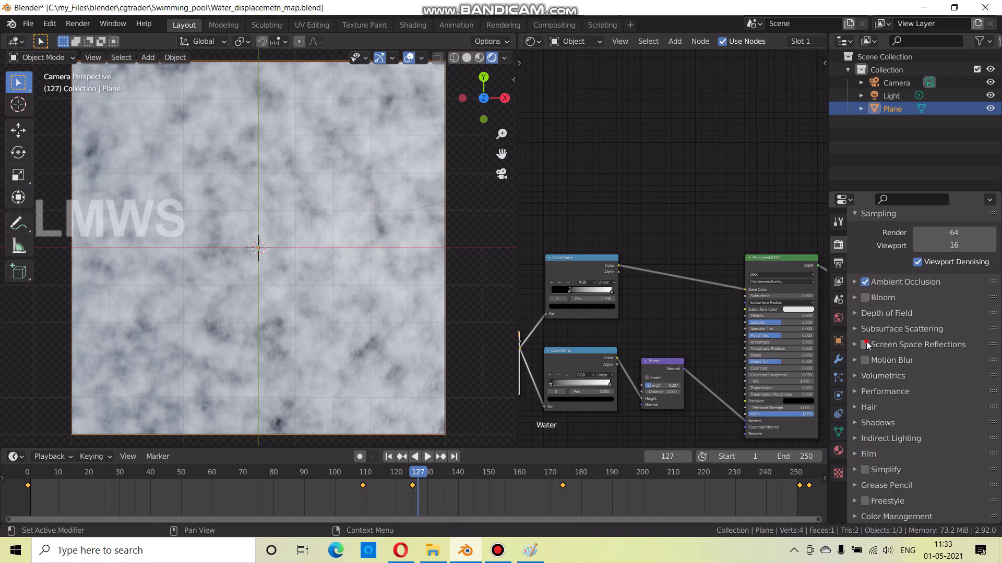
Turn on Ambient Occlusion and raise the Principled BSDF Roughness to 1.000
{"action": "left_click", "coordinate": [864, 298]}
{"action": "left_click_drag", "start_coordinate": [780, 335], "coordinate": [813, 336]}
{"action": "left_click", "coordinate": [864, 344]}
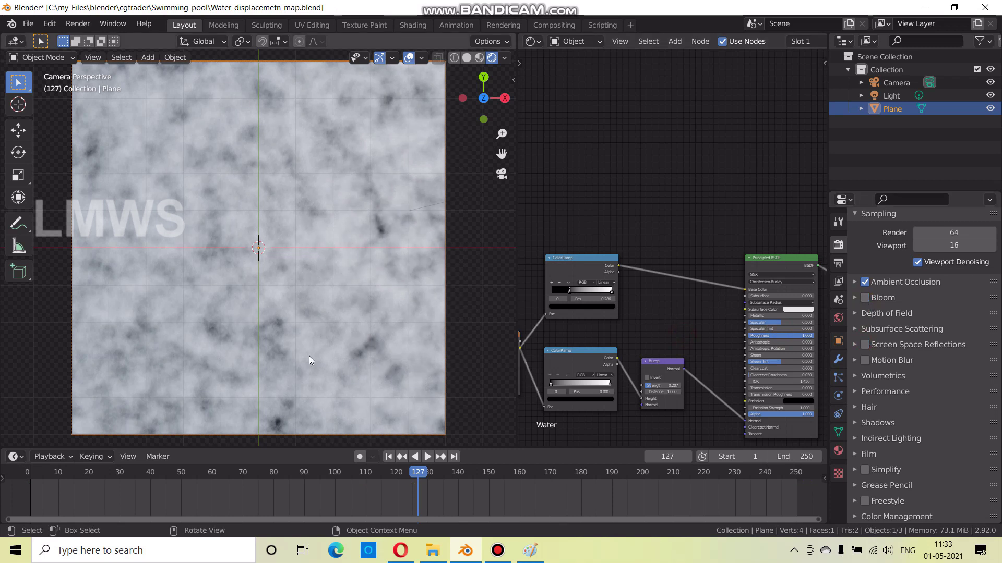
{"action": "scroll", "coordinate": [295, 180], "scroll_direction": "down", "scroll_amount": 1}
Start Render Animation from the Render menu, then bring up Bandicam from the taskbar
{"action": "left_click", "coordinate": [78, 23]}
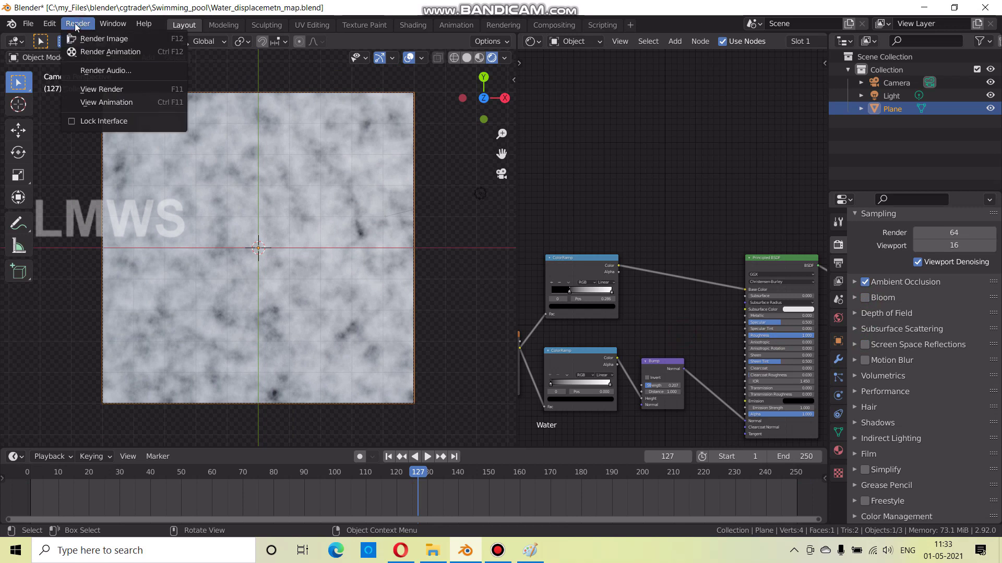
{"action": "left_click", "coordinate": [92, 52]}
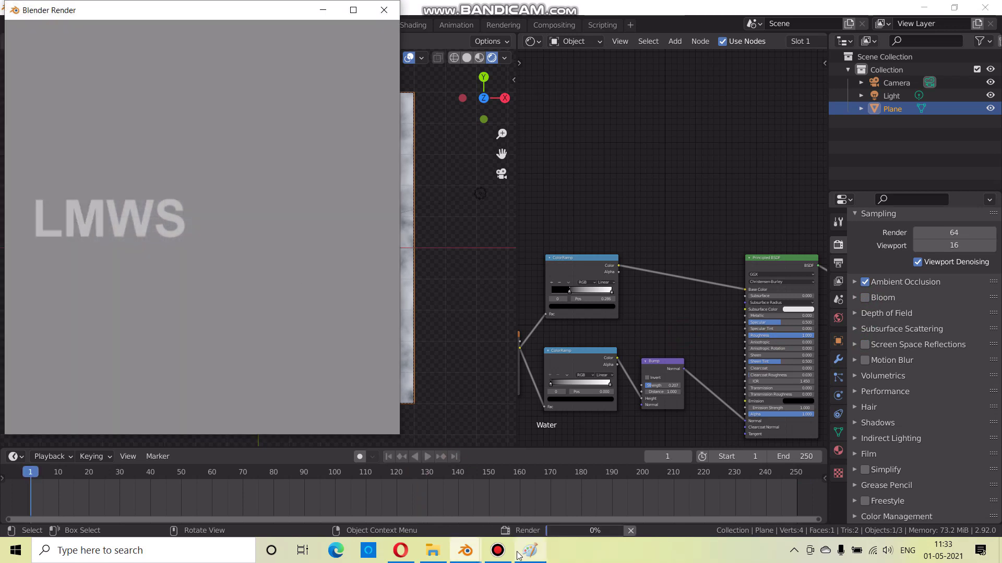
{"action": "left_click", "coordinate": [497, 550]}
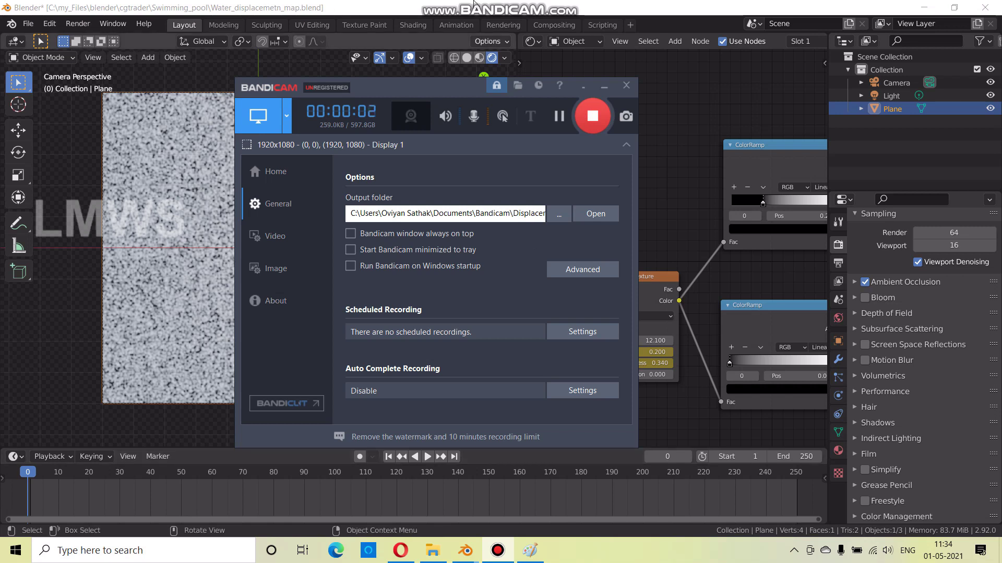
Set the Noise Texture Scale to 15 for finer ripples
{"action": "scroll", "coordinate": [630, 364], "scroll_direction": "up", "scroll_amount": 2}
{"action": "left_click_drag", "start_coordinate": [630, 364], "coordinate": [652, 364]}
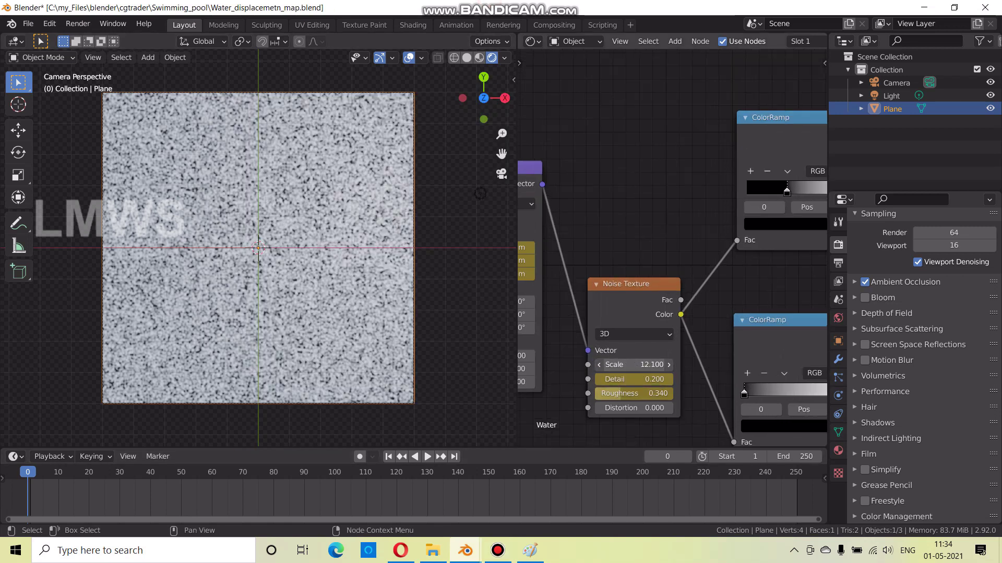
{"action": "scroll", "coordinate": [283, 336], "scroll_direction": "up", "scroll_amount": 4}
{"action": "scroll", "coordinate": [302, 327], "scroll_direction": "down", "scroll_amount": 2}
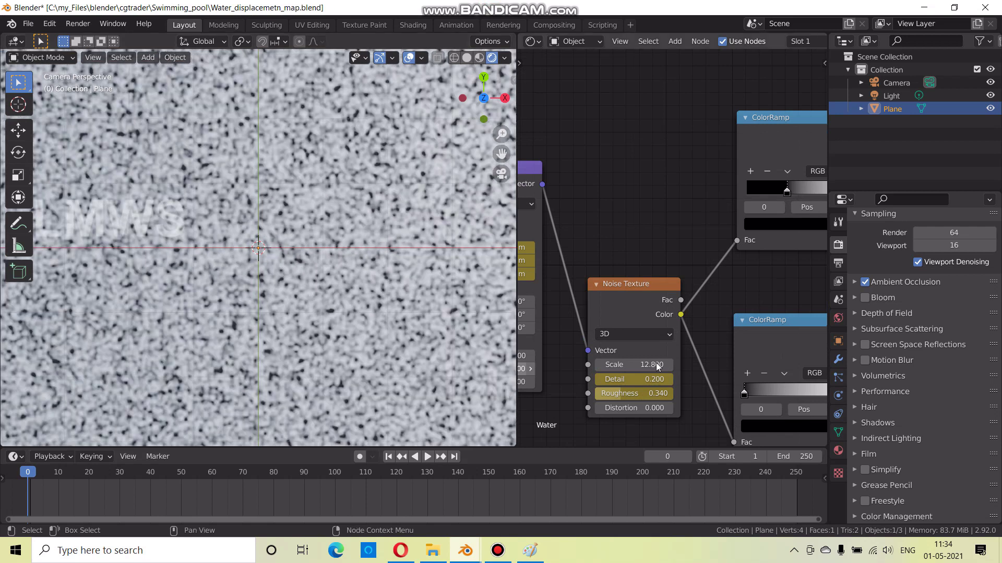
{"action": "left_click_drag", "start_coordinate": [634, 365], "coordinate": [630, 364]}
{"action": "left_click", "coordinate": [630, 365]}
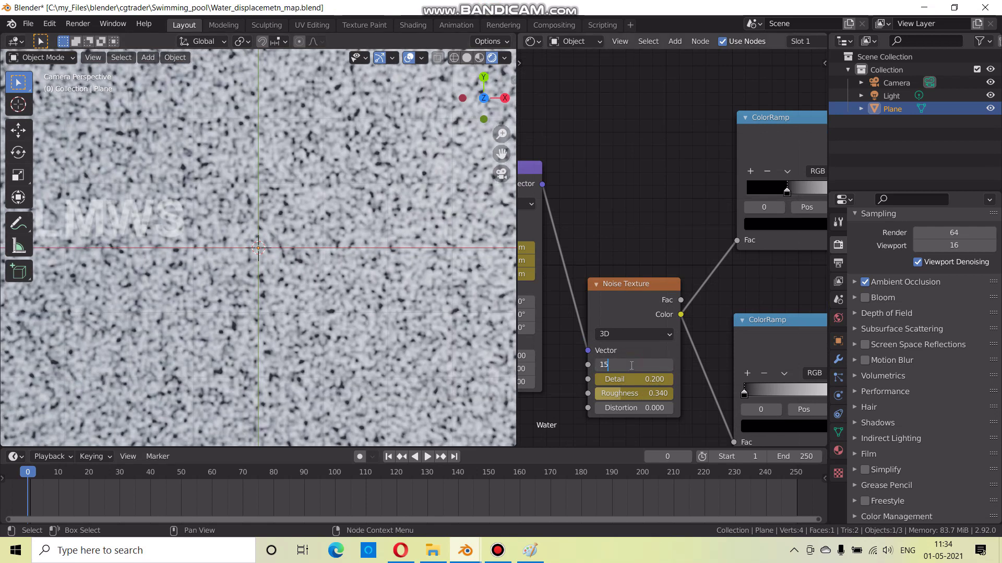
{"action": "key", "text": "Return"}
Save the file as Water_displacemetn_map.blend
{"action": "scroll", "coordinate": [336, 282], "scroll_direction": "down", "scroll_amount": 3}
{"action": "scroll", "coordinate": [357, 302], "scroll_direction": "up", "scroll_amount": 1}
{"action": "key", "text": "ctrl+s"}
{"action": "left_click", "coordinate": [73, 24]}
Close the render preview window and save the water displacement file
{"action": "left_click", "coordinate": [142, 52]}
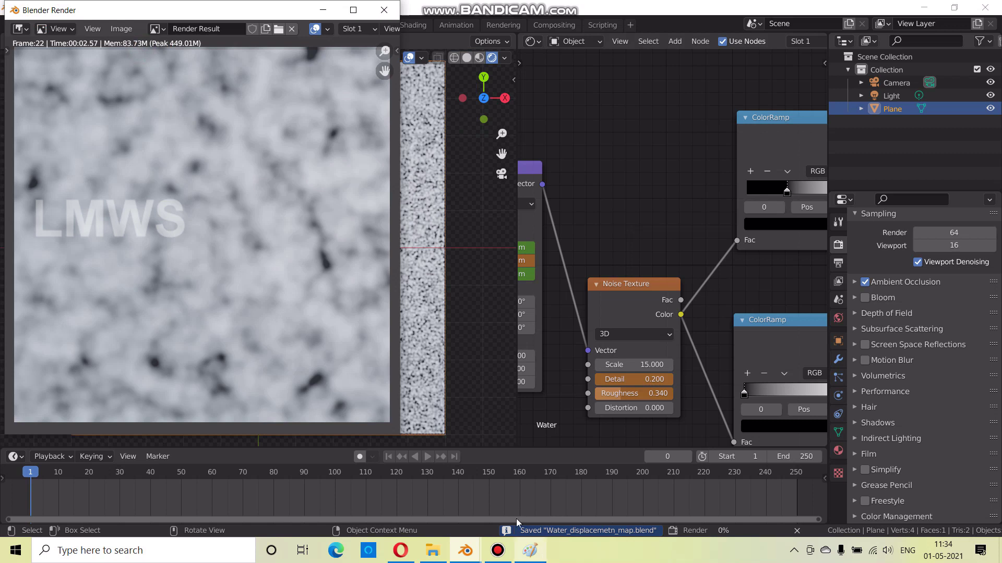
{"action": "left_click", "coordinate": [497, 550]}
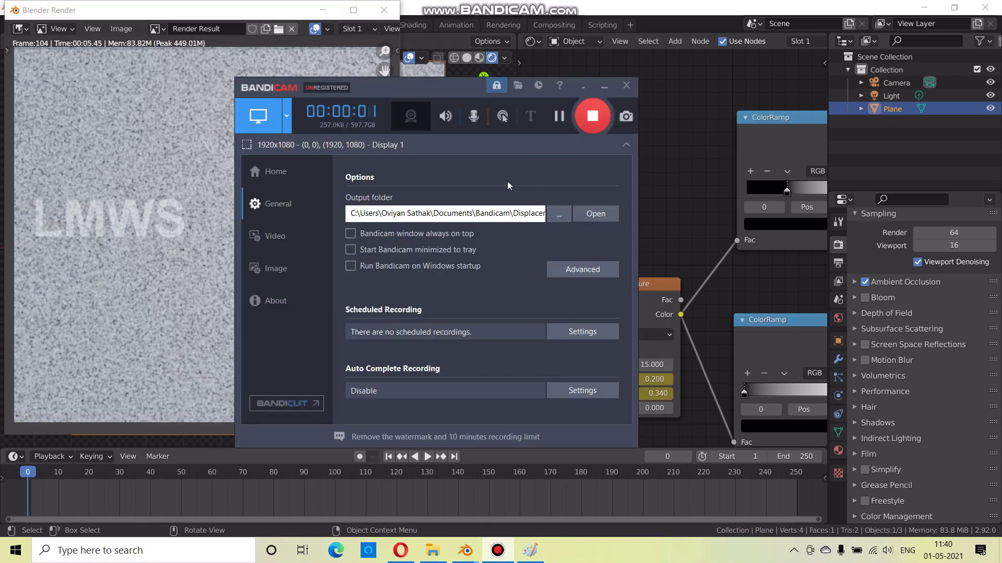
{"action": "left_click", "coordinate": [384, 10]}
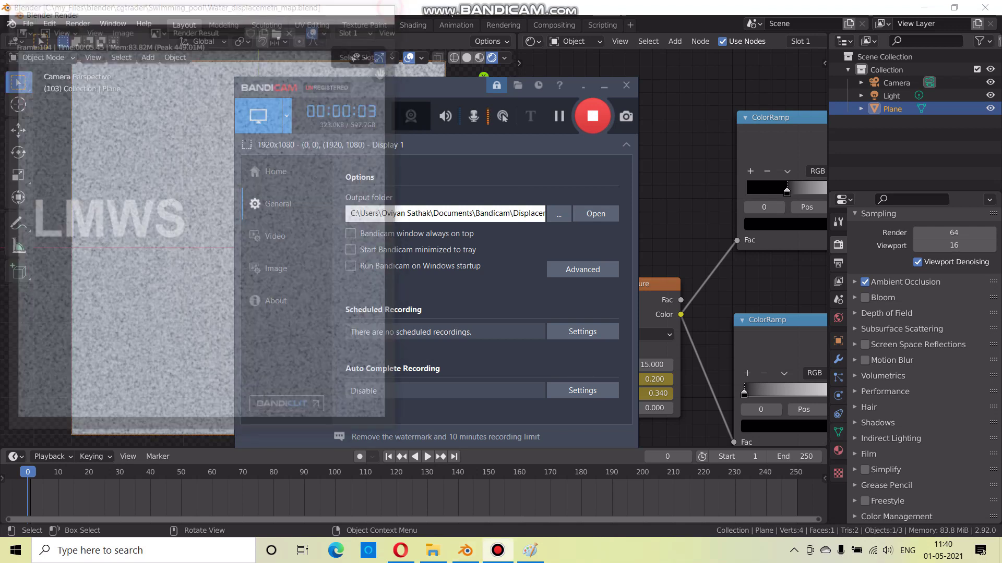
{"action": "key", "text": "ctrl+s"}
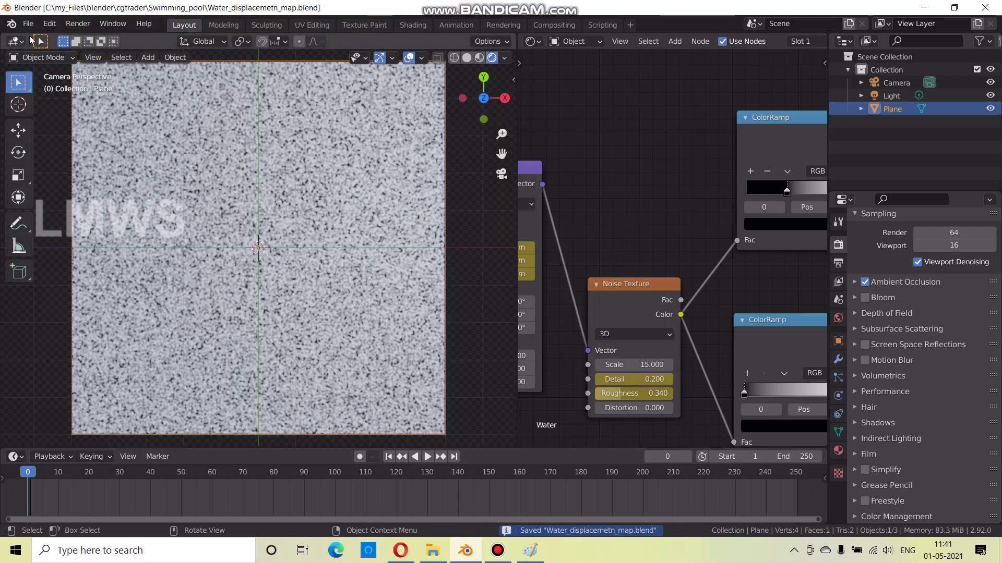
Reopen swimming_pool_displace.blend from recent files and orbit to an angled view of the pool
{"action": "left_click", "coordinate": [28, 24]}
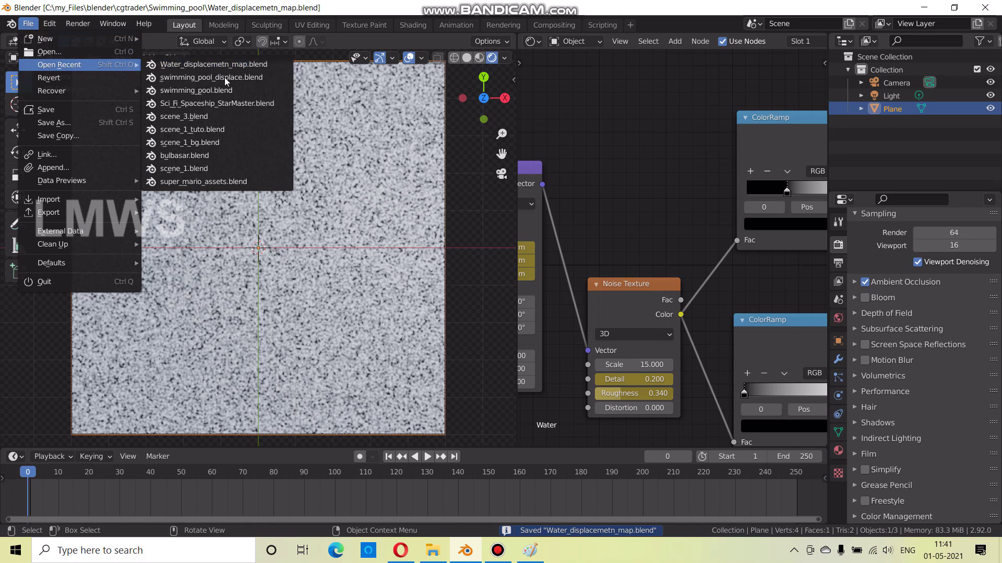
{"action": "left_click", "coordinate": [227, 77]}
{"action": "scroll", "coordinate": [458, 302], "scroll_direction": "down", "scroll_amount": 3}
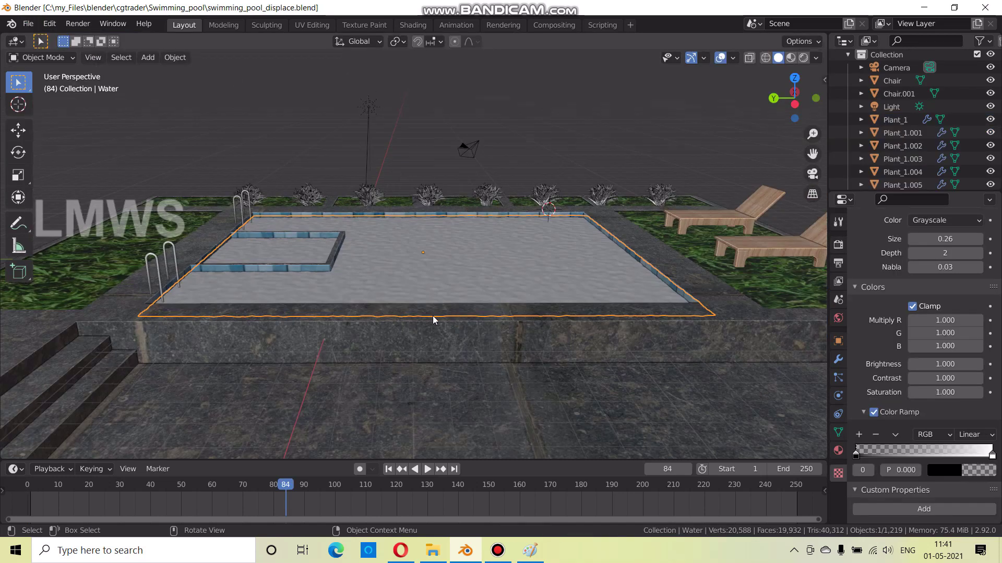
{"action": "middle_click_drag", "start_coordinate": [433, 315], "coordinate": [373, 302]}
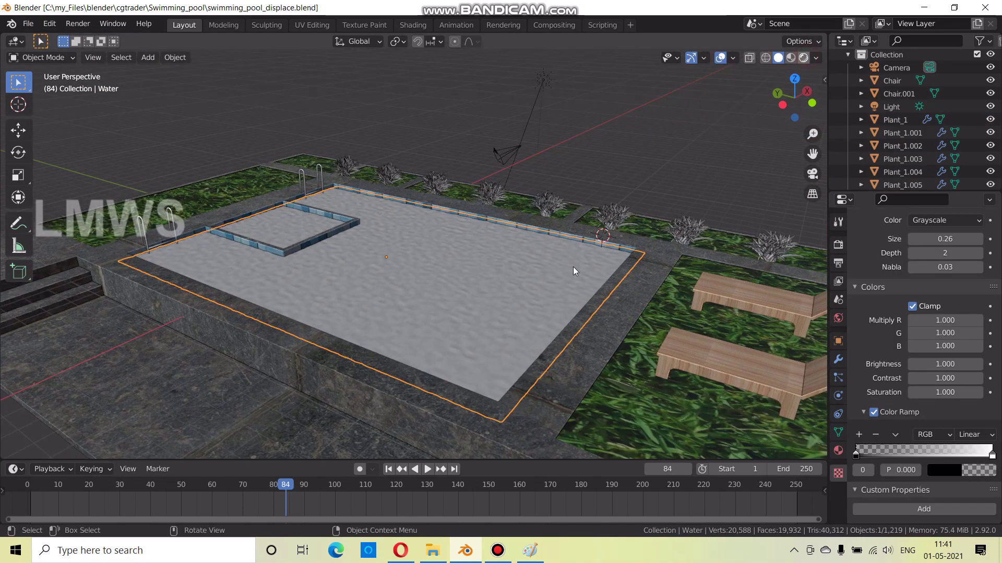
Preview the pool in Rendered shading and enter Edit Mode on the Water mesh
{"action": "key", "text": "z"}
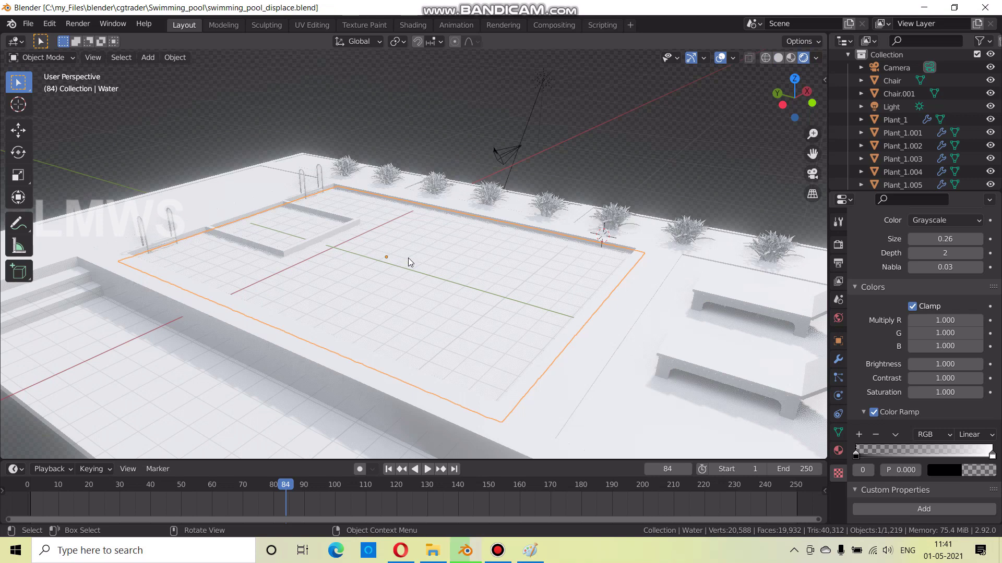
{"action": "key", "text": "Tab"}
{"action": "scroll", "coordinate": [419, 255], "scroll_direction": "up", "scroll_amount": 3}
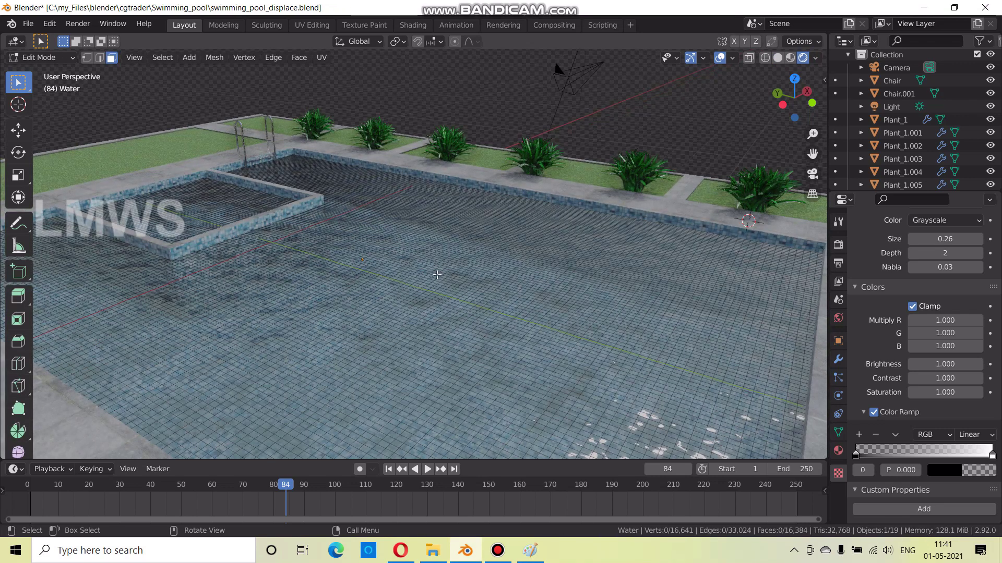
{"action": "scroll", "coordinate": [437, 275], "scroll_direction": "down", "scroll_amount": 2}
Subdivide the whole Water mesh to about 66,049 vertices and return to Object Mode
{"action": "key", "text": "a"}
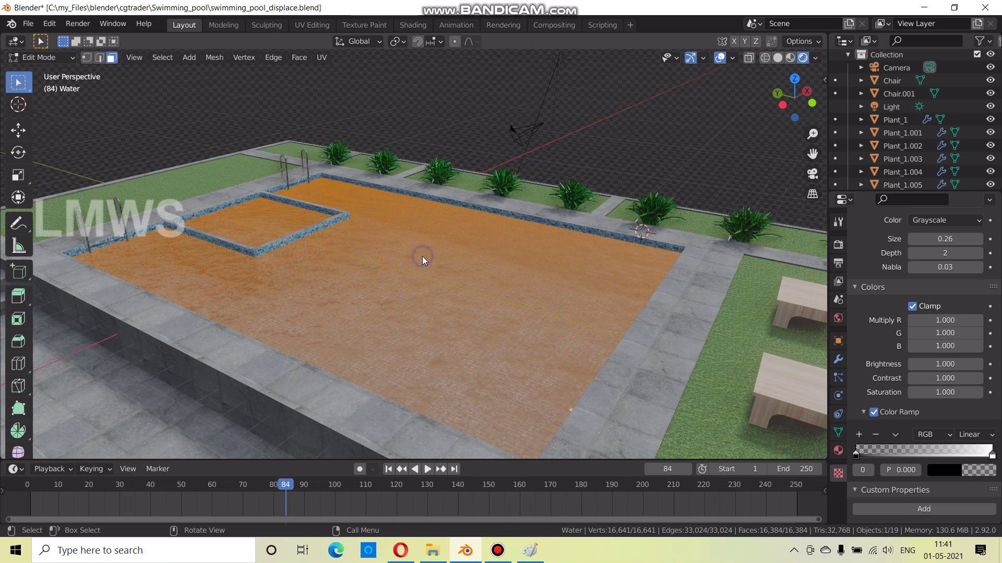
{"action": "right_click", "coordinate": [423, 260]}
{"action": "left_click", "coordinate": [417, 259]}
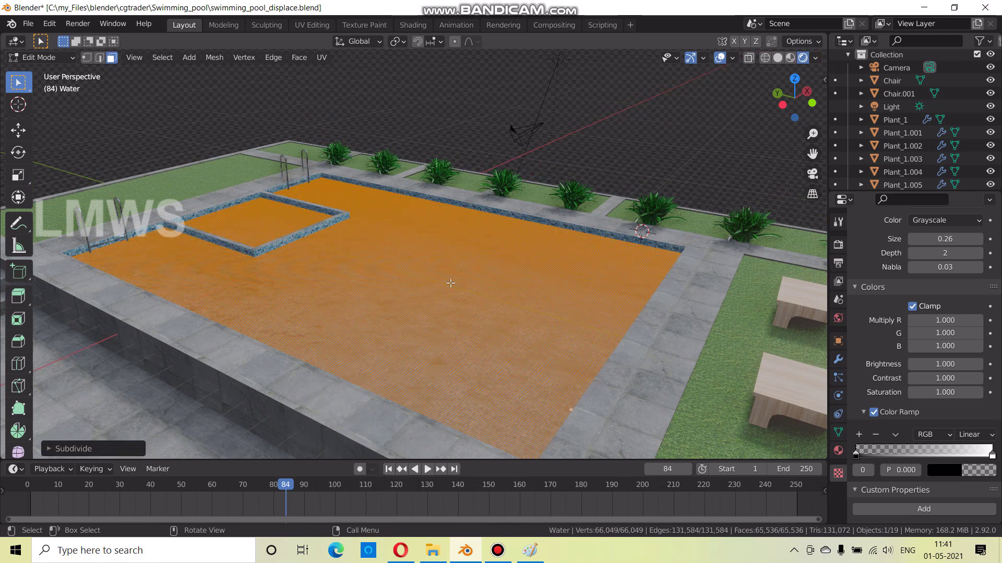
{"action": "scroll", "coordinate": [453, 299], "scroll_direction": "up", "scroll_amount": 1}
{"action": "scroll", "coordinate": [453, 298], "scroll_direction": "up", "scroll_amount": 1}
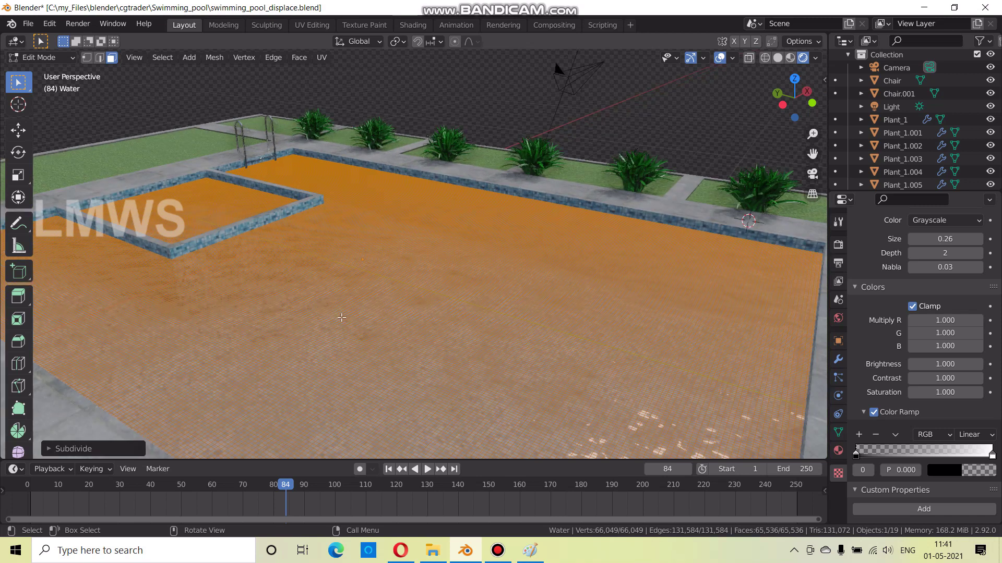
{"action": "key", "text": "Tab"}
{"action": "scroll", "coordinate": [345, 338], "scroll_direction": "down", "scroll_amount": 3}
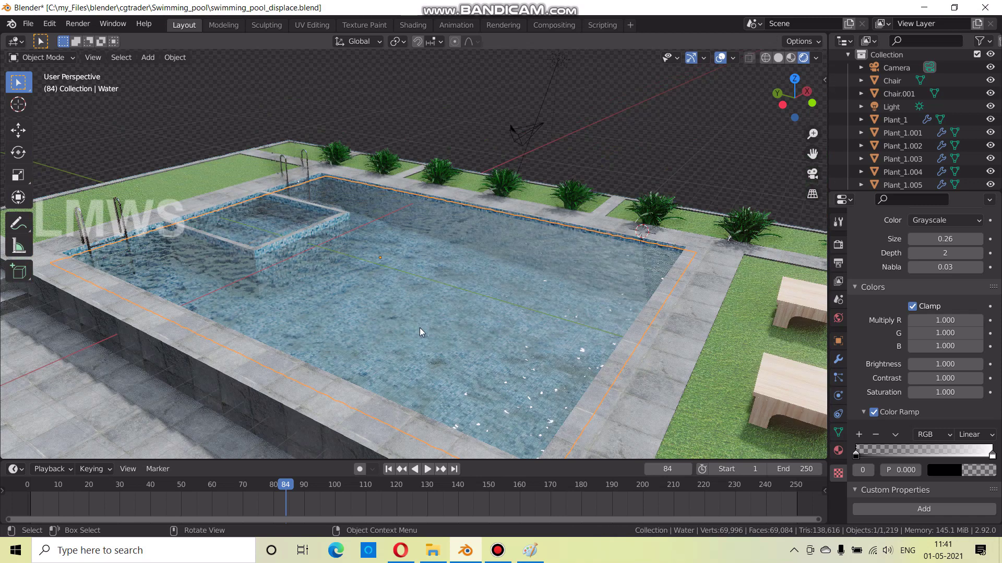
Set the Water's Displace modifier texture type to Image or Movie
{"action": "left_click", "coordinate": [839, 359]}
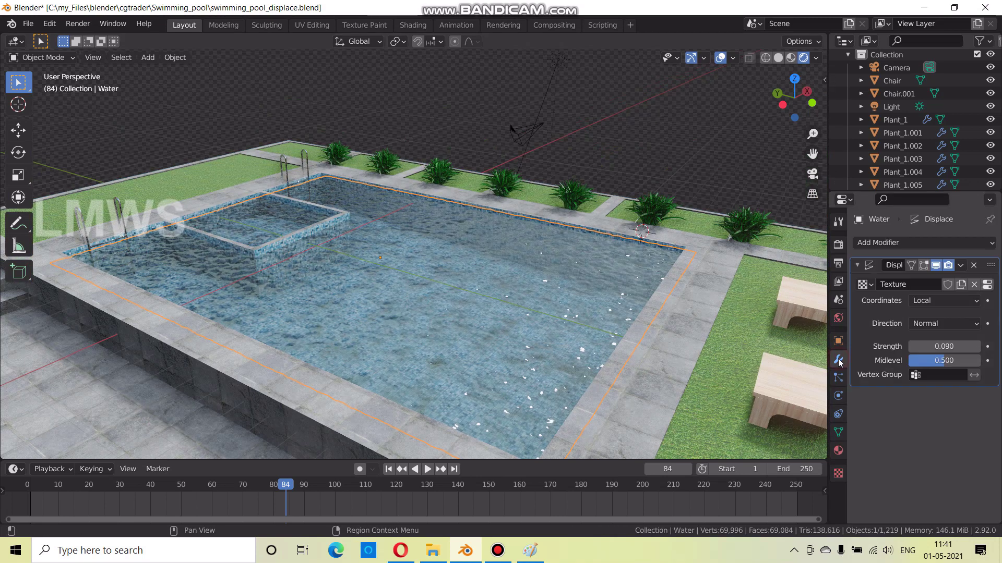
{"action": "left_click", "coordinate": [987, 284]}
{"action": "left_click", "coordinate": [924, 280]}
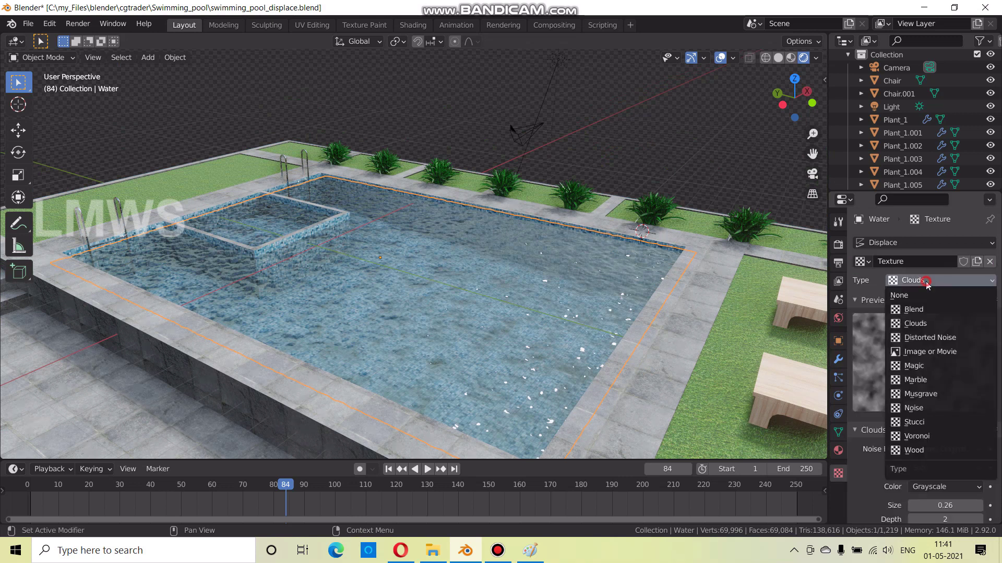
{"action": "left_click", "coordinate": [931, 352]}
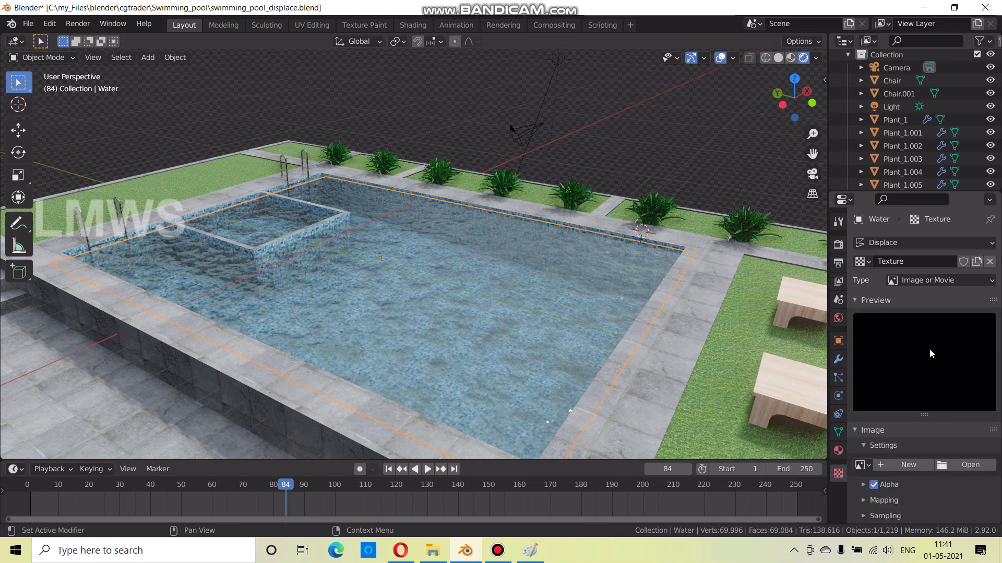
{"action": "scroll", "coordinate": [953, 459], "scroll_direction": "down", "scroll_amount": 2}
Load all img_seq frames as the texture, with Cyclic and Auto Refresh enabled
{"action": "left_click", "coordinate": [959, 424]}
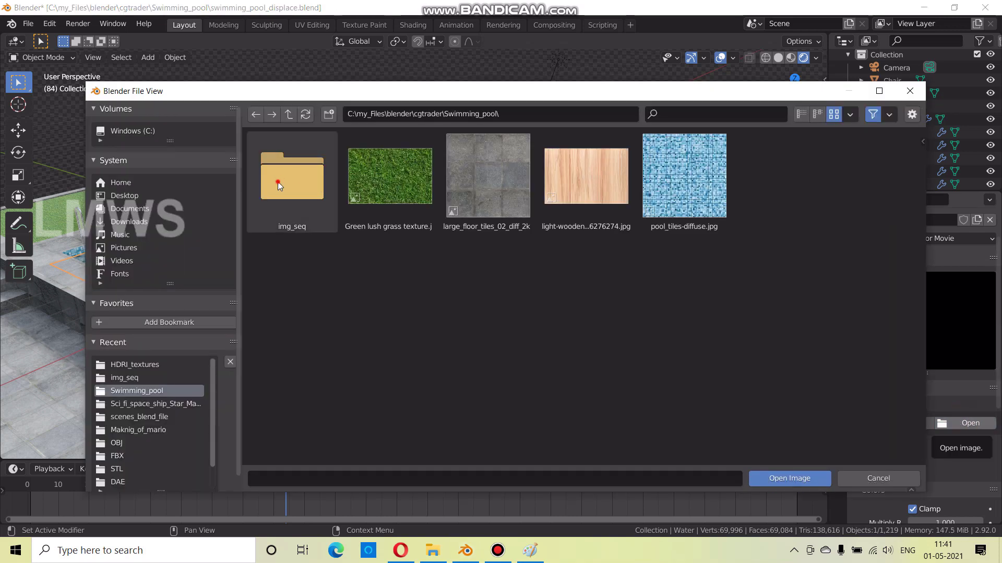
{"action": "double_click", "coordinate": [278, 181]}
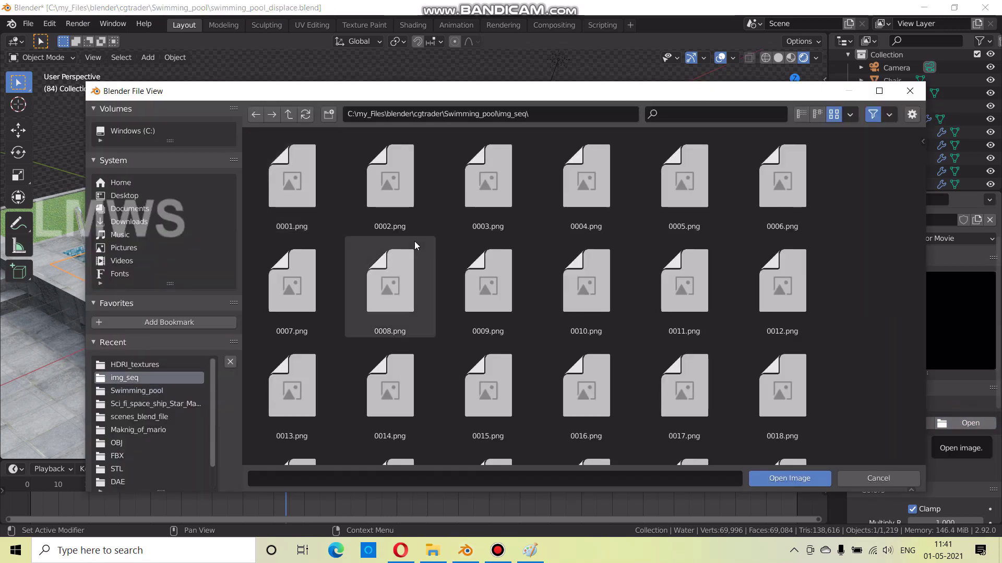
{"action": "key", "text": "a"}
{"action": "left_click", "coordinate": [788, 476]}
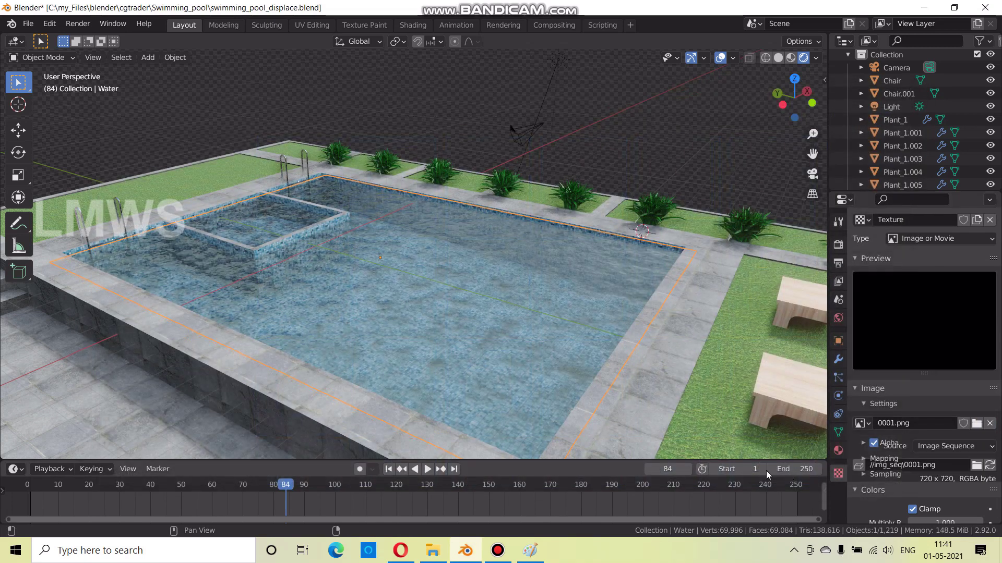
{"action": "scroll", "coordinate": [903, 472], "scroll_direction": "down", "scroll_amount": 3}
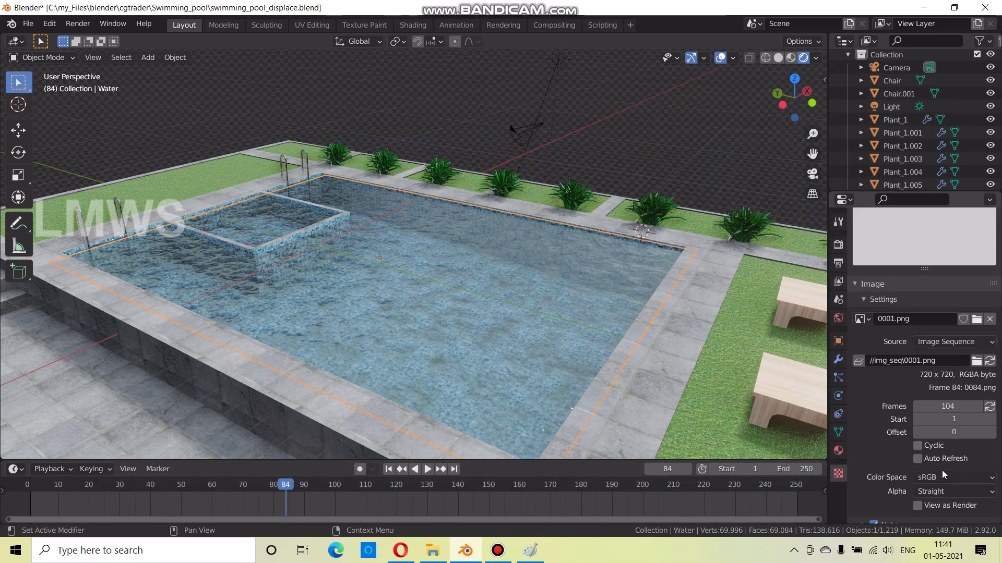
{"action": "left_click", "coordinate": [917, 445]}
{"action": "left_click", "coordinate": [917, 459]}
{"action": "scroll", "coordinate": [400, 411], "scroll_direction": "up", "scroll_amount": 1}
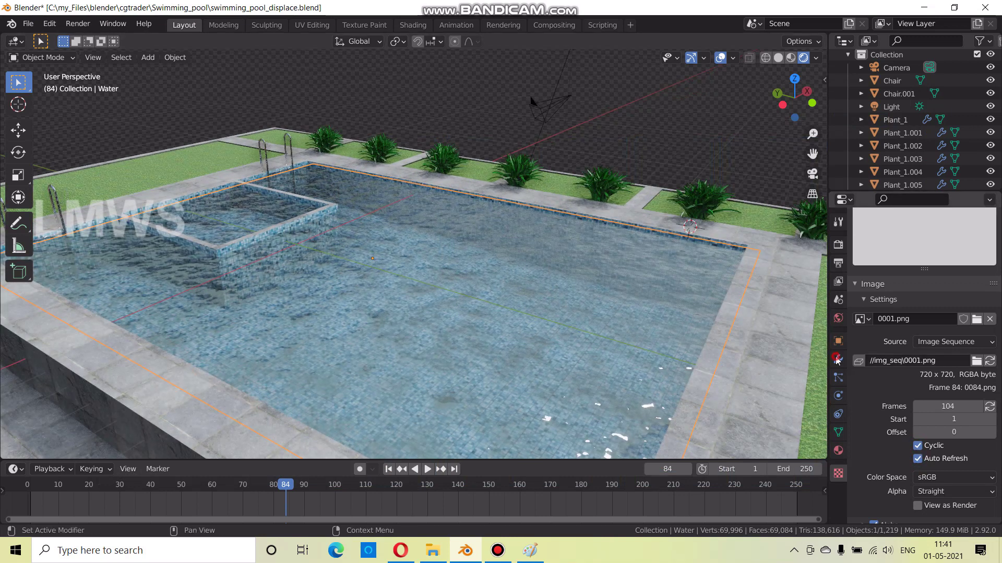
Switch the viewport to Solid shading and orbit to look across the pool surface
{"action": "middle_click_drag", "start_coordinate": [667, 263], "coordinate": [770, 61]}
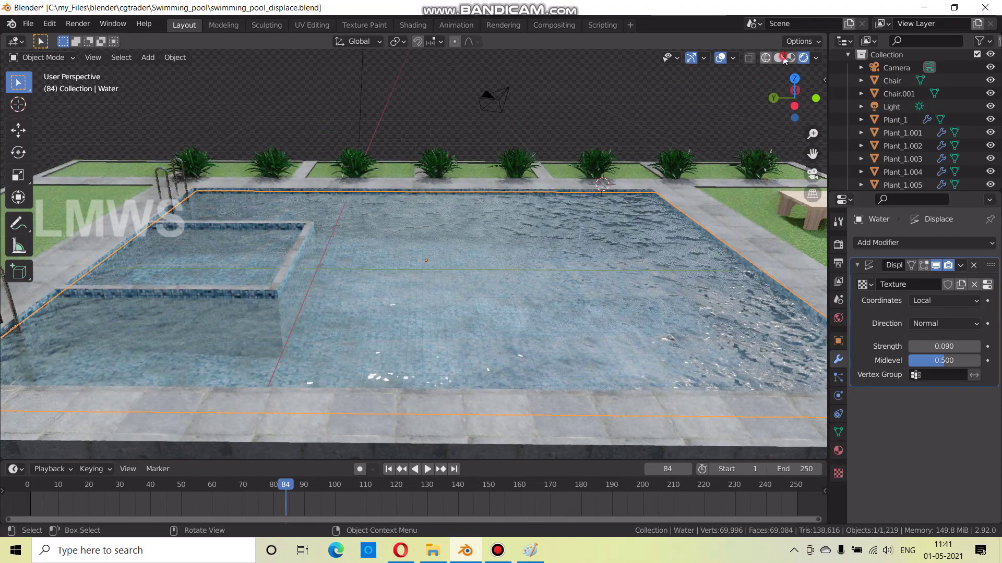
{"action": "left_click", "coordinate": [779, 57]}
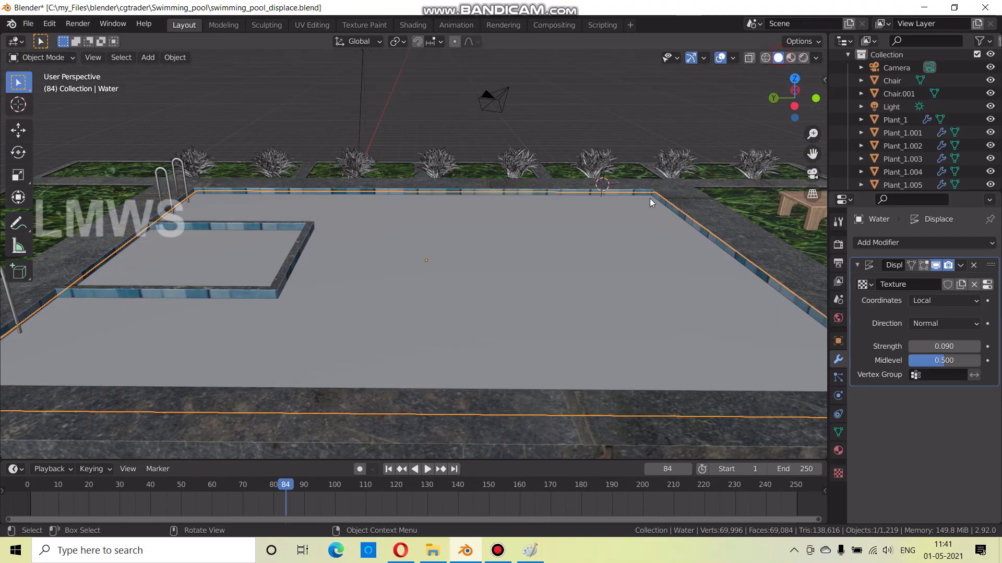
{"action": "scroll", "coordinate": [530, 293], "scroll_direction": "up", "scroll_amount": 5}
{"action": "mouse_move", "coordinate": [530, 293]}
{"action": "middle_mouse_down"}
{"action": "mouse_move", "coordinate": [635, 265]}
{"action": "mouse_move", "coordinate": [424, 286]}
{"action": "mouse_move", "coordinate": [202, 289]}
{"action": "mouse_move", "coordinate": [393, 306]}
{"action": "mouse_move", "coordinate": [434, 282]}
{"action": "mouse_move", "coordinate": [454, 284]}
{"action": "middle_mouse_up"}
Set the Displace texture coordinates to Object, after briefly trying Global
{"action": "left_click", "coordinate": [942, 303]}
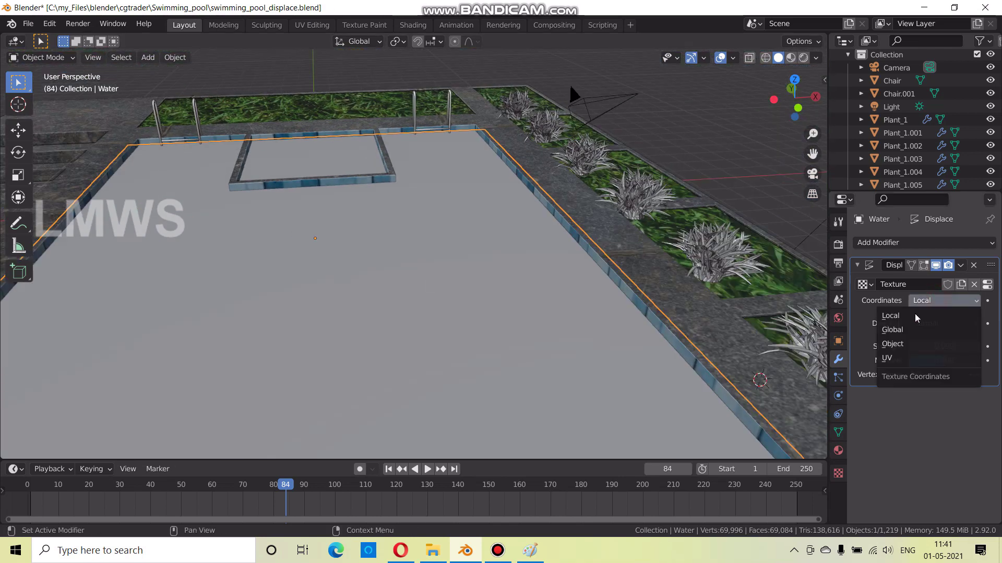
{"action": "left_click", "coordinate": [908, 329]}
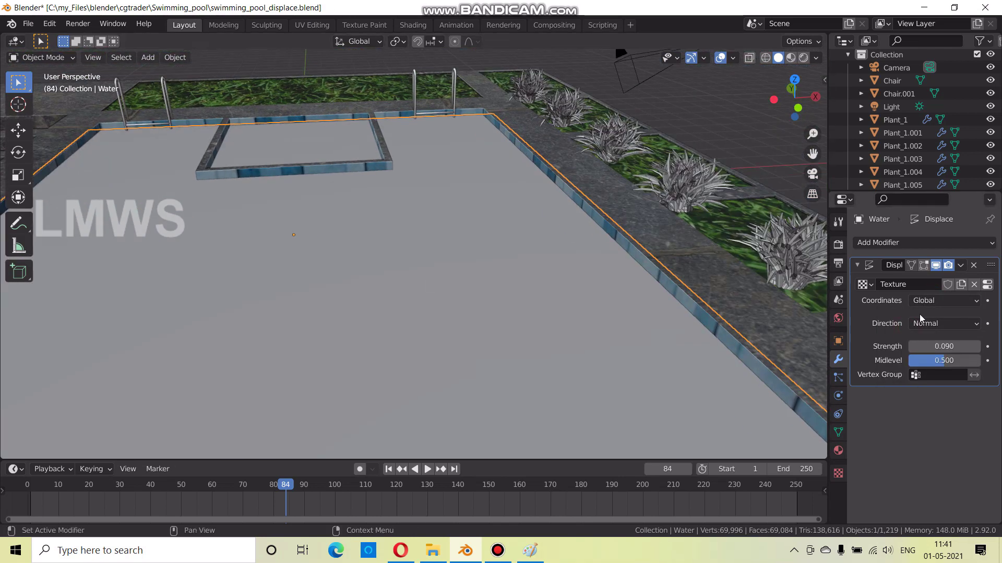
{"action": "left_click", "coordinate": [928, 324]}
{"action": "left_click", "coordinate": [935, 302]}
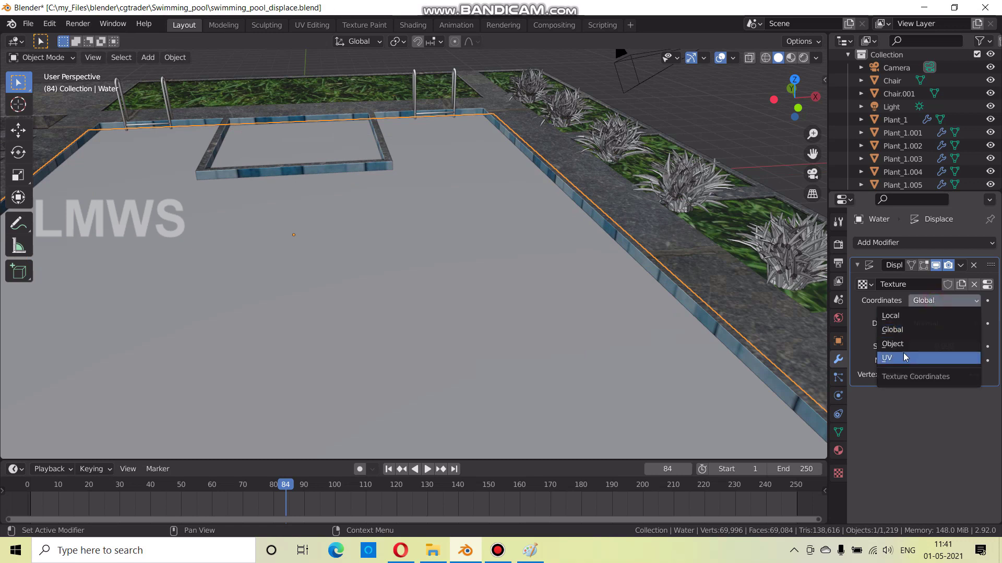
{"action": "left_click", "coordinate": [893, 344]}
{"action": "mouse_move", "coordinate": [330, 337]}
{"action": "middle_mouse_down"}
{"action": "mouse_move", "coordinate": [423, 316]}
{"action": "mouse_move", "coordinate": [403, 324]}
{"action": "mouse_move", "coordinate": [647, 313]}
{"action": "middle_mouse_up"}
Switch to Material Preview and collapse the displacement texture's image sequence settings
{"action": "left_click", "coordinate": [790, 57]}
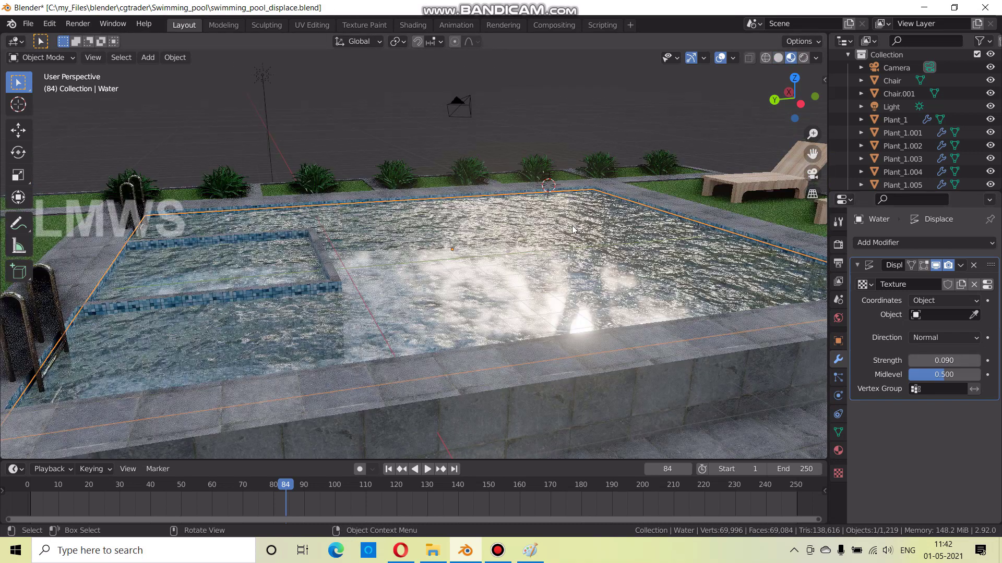
{"action": "scroll", "coordinate": [573, 230], "scroll_direction": "up", "scroll_amount": 5}
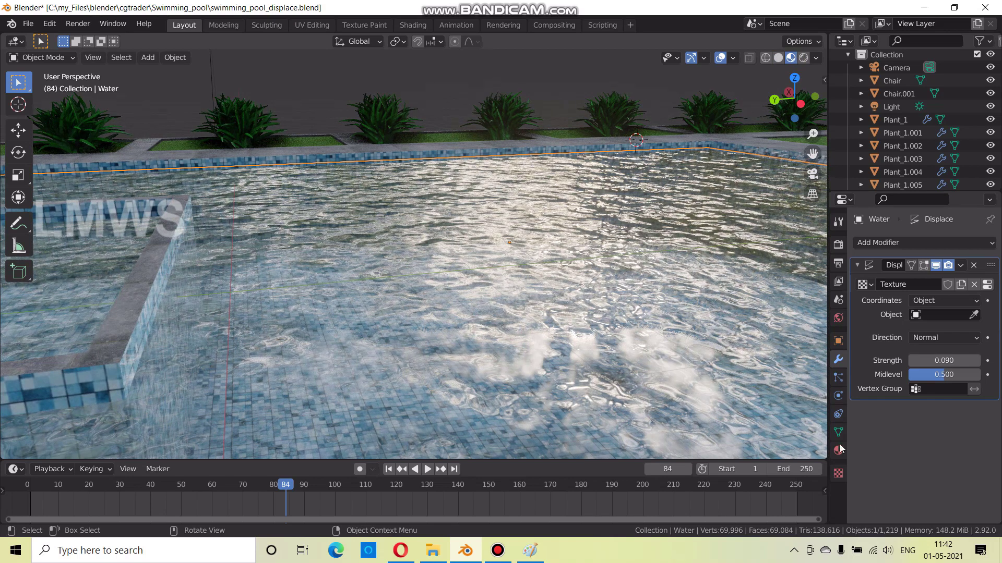
{"action": "left_click", "coordinate": [838, 472]}
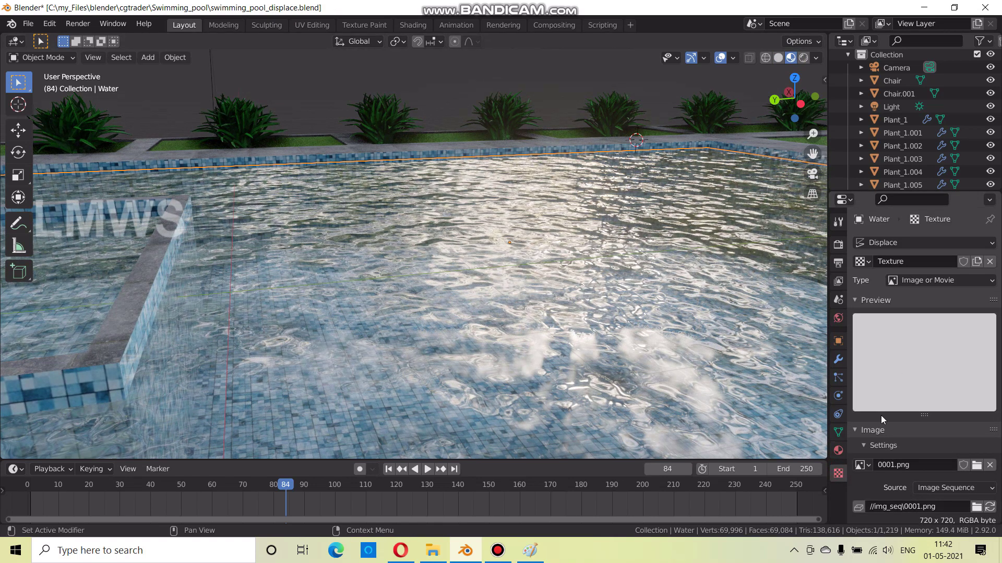
{"action": "scroll", "coordinate": [909, 455], "scroll_direction": "down", "scroll_amount": 5}
{"action": "scroll", "coordinate": [910, 459], "scroll_direction": "down", "scroll_amount": 2}
{"action": "scroll", "coordinate": [900, 456], "scroll_direction": "up", "scroll_amount": 1}
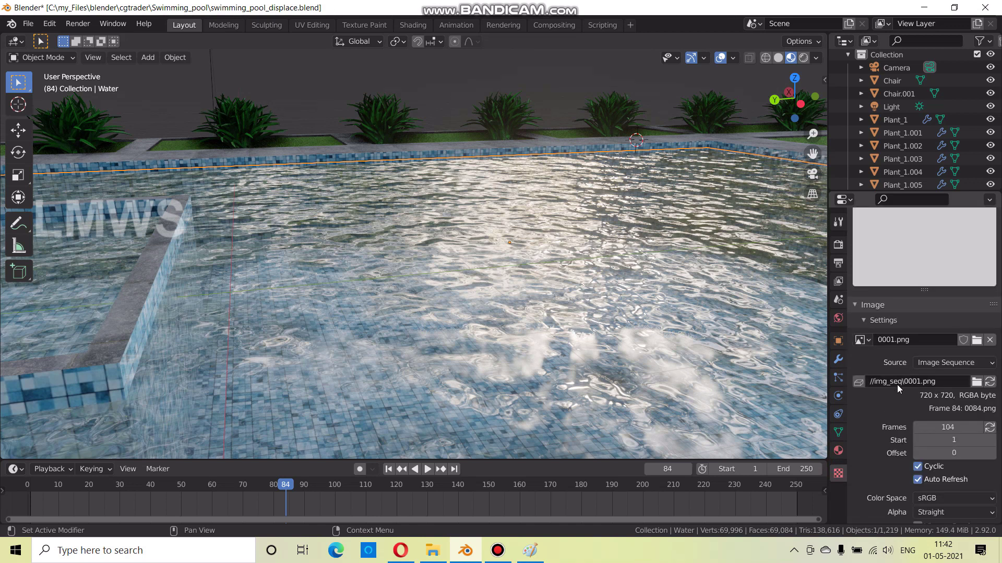
{"action": "left_click", "coordinate": [890, 320]}
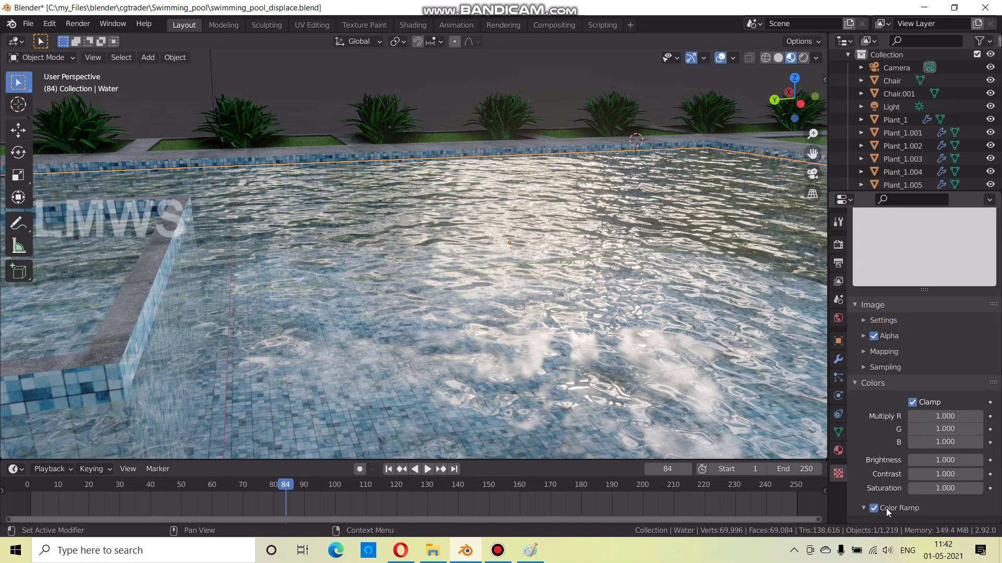
Set the Color Ramp's black stop alpha to 1
{"action": "scroll", "coordinate": [887, 512], "scroll_direction": "down", "scroll_amount": 1}
{"action": "scroll", "coordinate": [904, 480], "scroll_direction": "down", "scroll_amount": 1}
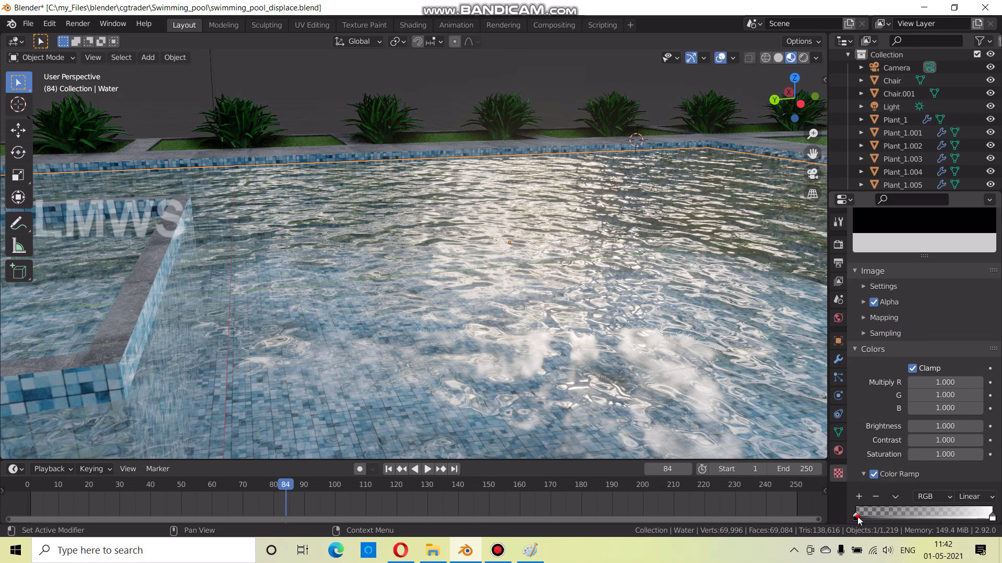
{"action": "scroll", "coordinate": [887, 508], "scroll_direction": "down", "scroll_amount": 2}
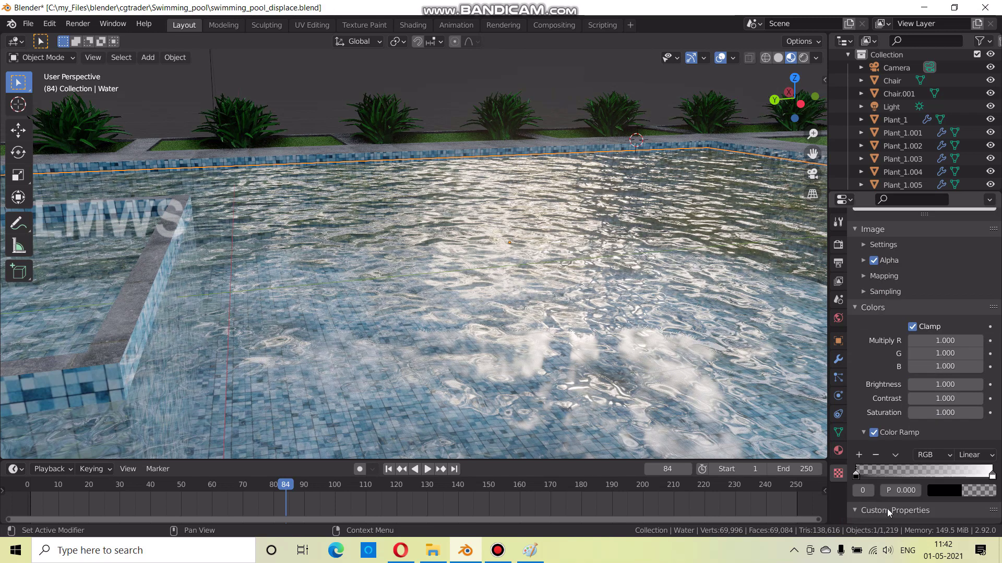
{"action": "left_click", "coordinate": [946, 490]}
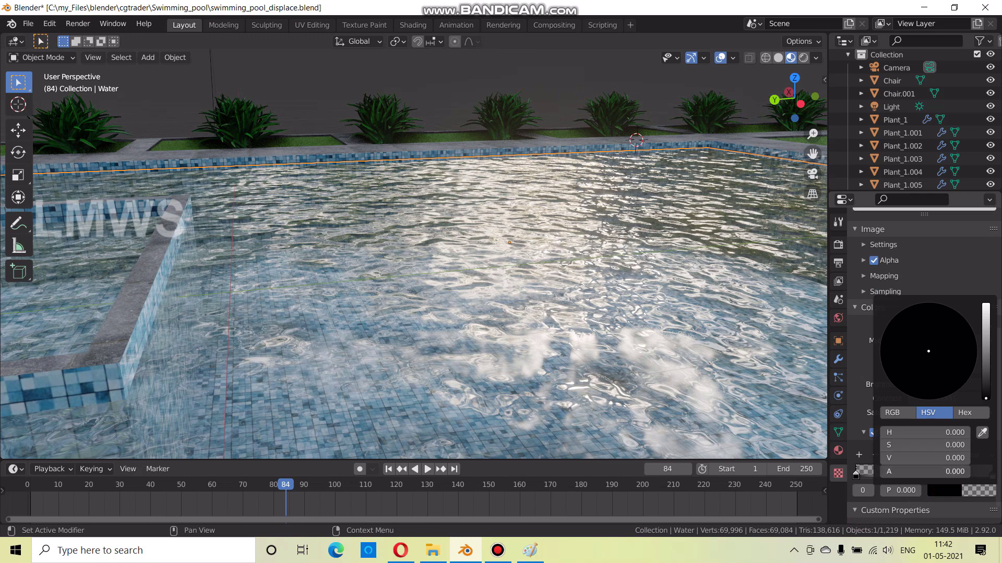
{"action": "left_click_drag", "start_coordinate": [887, 472], "coordinate": [965, 471]}
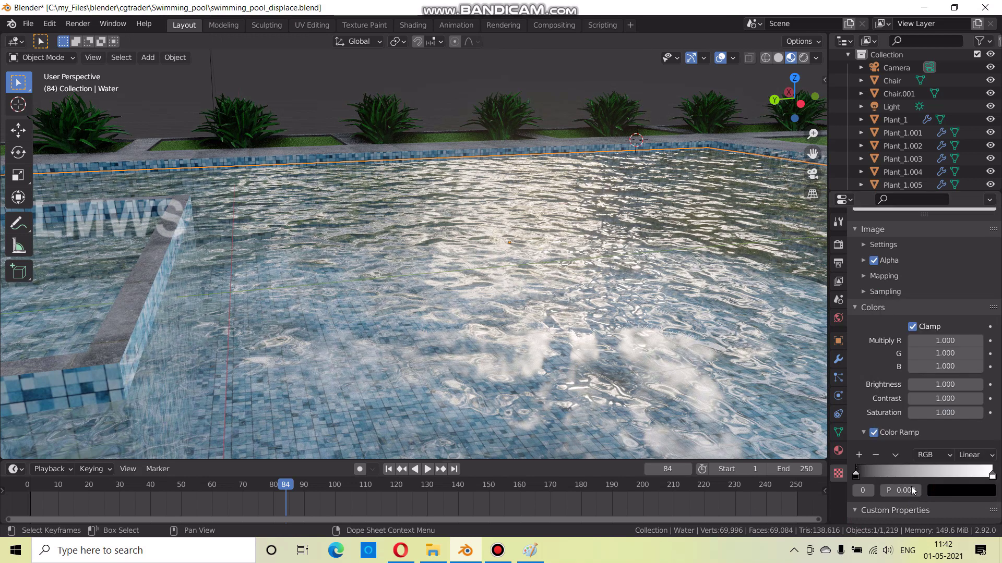
{"action": "scroll", "coordinate": [861, 488], "scroll_direction": "up", "scroll_amount": 1}
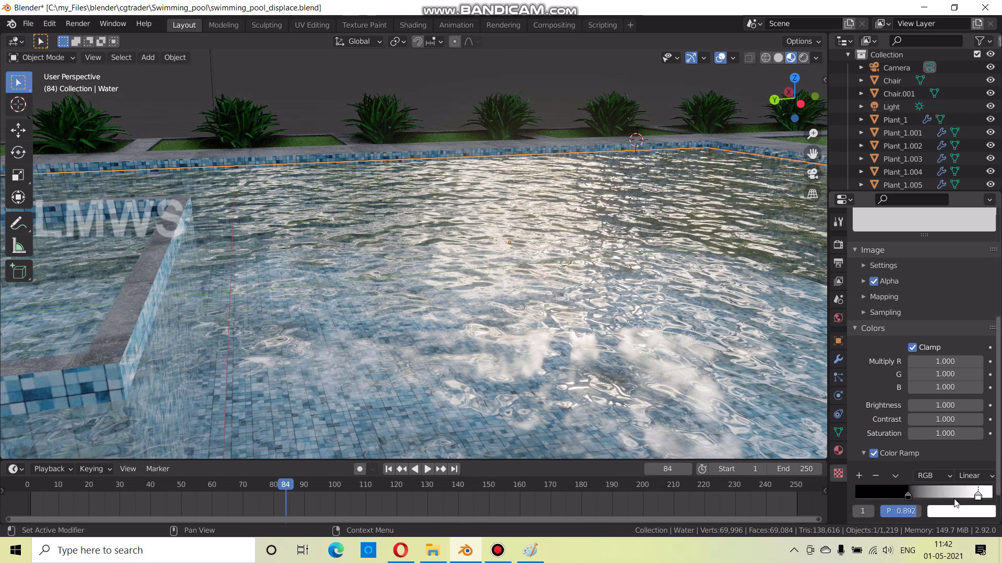
{"action": "scroll", "coordinate": [903, 386], "scroll_direction": "up", "scroll_amount": 3}
{"action": "scroll", "coordinate": [903, 383], "scroll_direction": "up", "scroll_amount": 4}
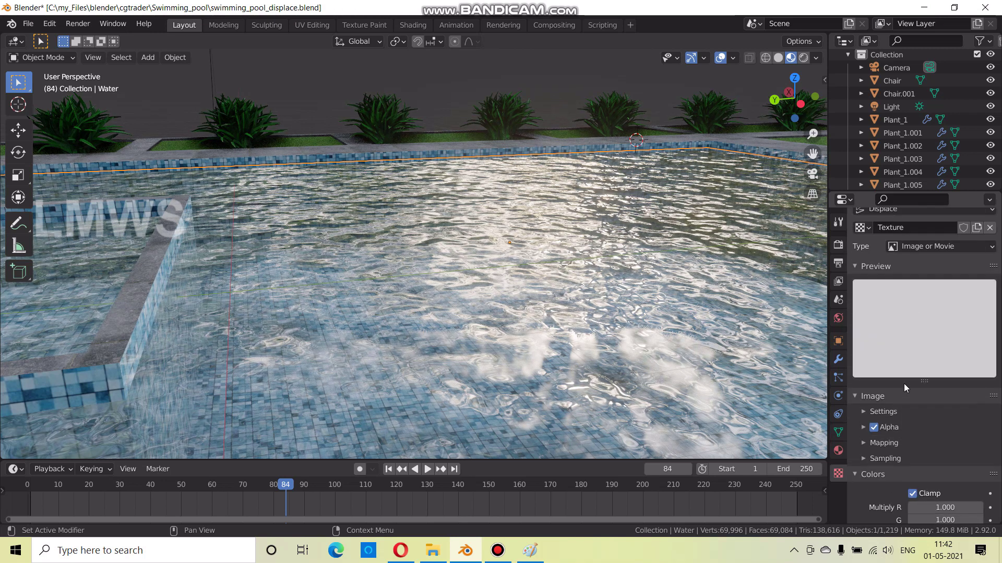
Check the Bandicam folder in File Explorer, then save swimming_pool_displace.blend
{"action": "left_click", "coordinate": [440, 553]}
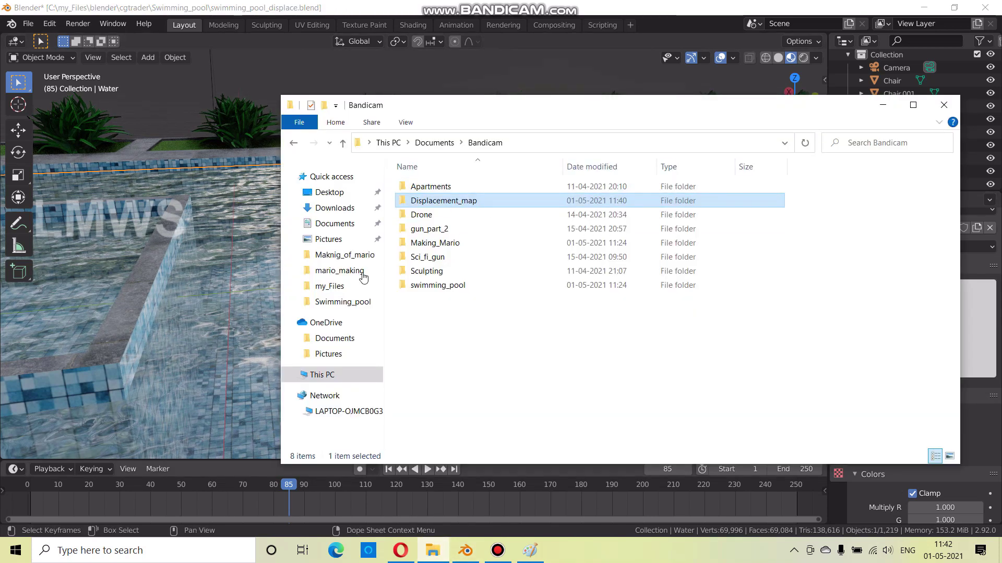
{"action": "left_click", "coordinate": [480, 501]}
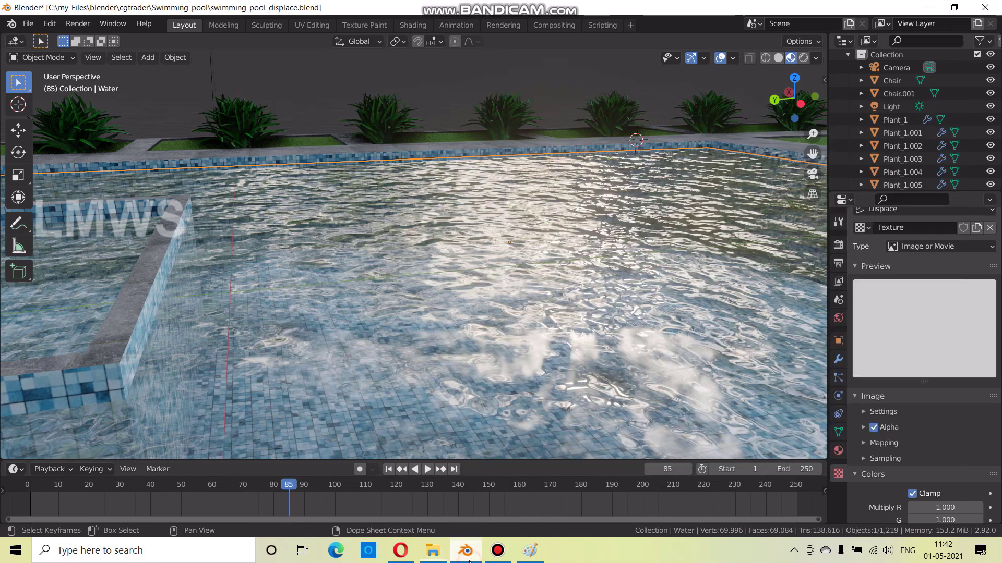
{"action": "key", "text": "ctrl+s"}
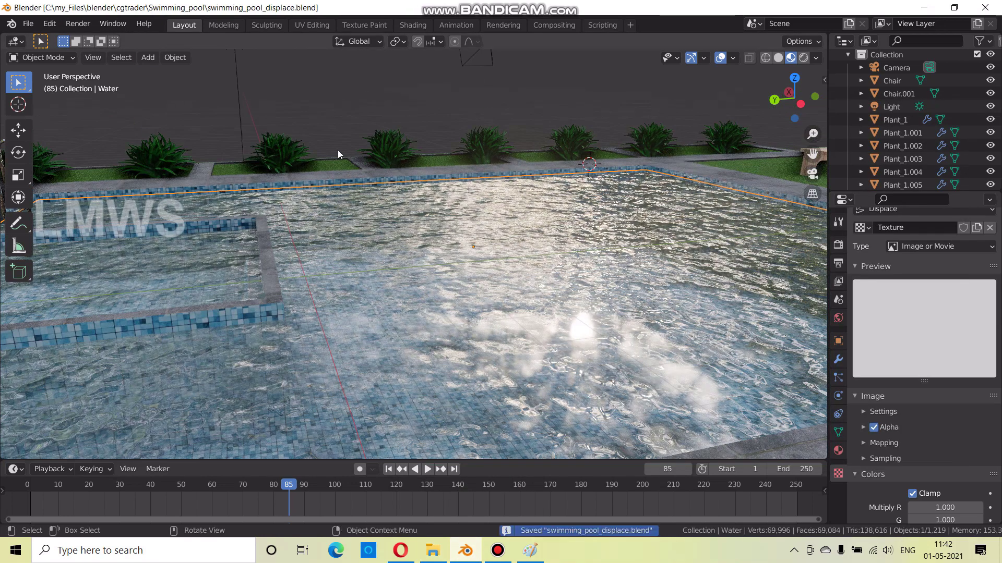
{"action": "scroll", "coordinate": [463, 139], "scroll_direction": "down", "scroll_amount": 8}
Switch to Solid shading and add a new Plane mesh to the scene
{"action": "left_click", "coordinate": [780, 57]}
{"action": "key", "text": "shift+a"}
{"action": "left_click", "coordinate": [555, 165]}
{"action": "scroll", "coordinate": [487, 201], "scroll_direction": "up", "scroll_amount": 3}
Move the new Plane up above the pool
{"action": "key", "text": "g"}
{"action": "left_click", "coordinate": [549, 214]}
{"action": "middle_click_drag", "start_coordinate": [549, 214], "coordinate": [498, 212]}
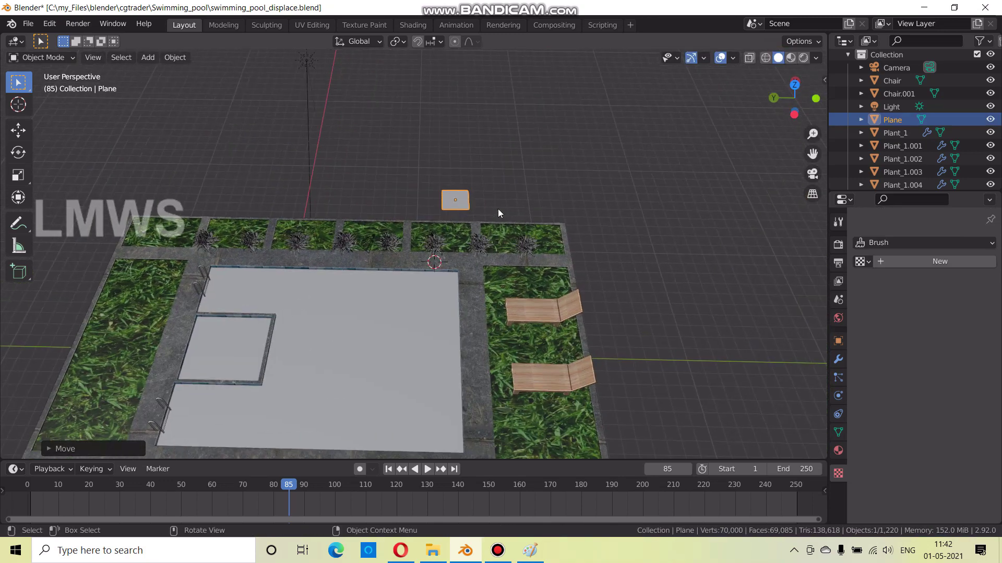
{"action": "scroll", "coordinate": [497, 213], "scroll_direction": "up", "scroll_amount": 3}
Give the Plane a new material whose Base Color is an image texture of all img_seq frames
{"action": "left_click", "coordinate": [838, 450]}
{"action": "left_click", "coordinate": [936, 300]}
{"action": "scroll", "coordinate": [941, 493], "scroll_direction": "down", "scroll_amount": 3}
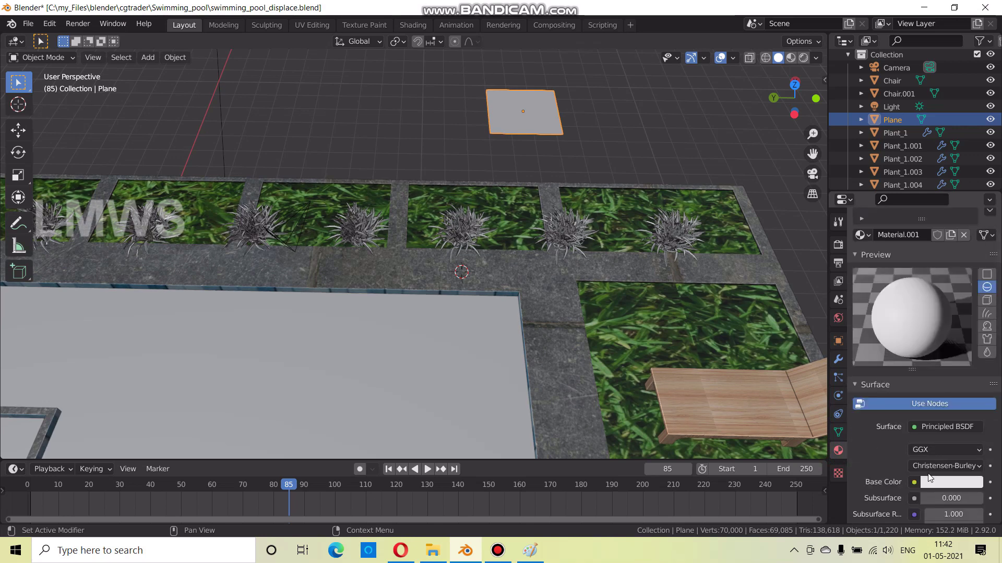
{"action": "left_click", "coordinate": [913, 483]}
{"action": "left_click", "coordinate": [669, 371]}
{"action": "left_click", "coordinate": [968, 498]}
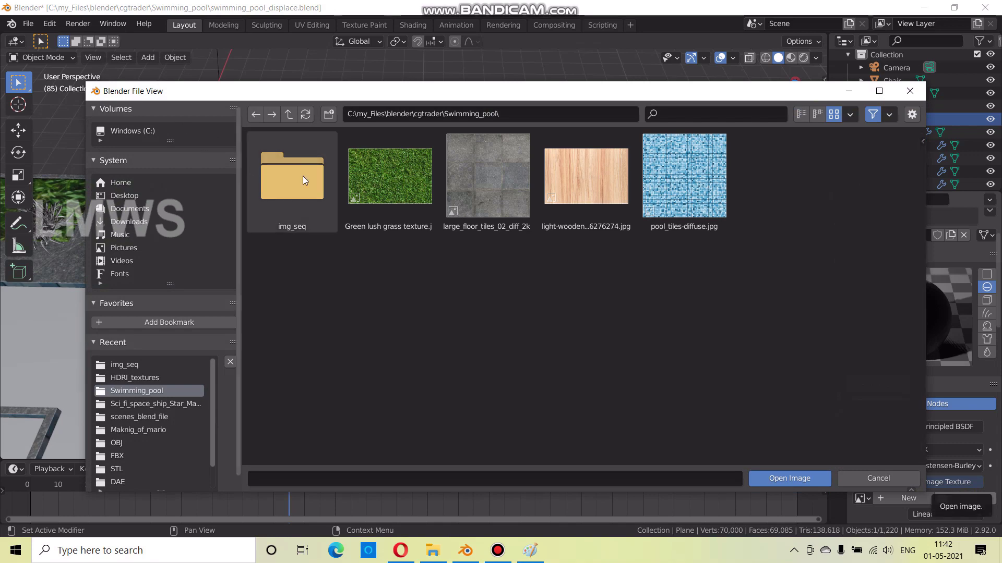
{"action": "double_click", "coordinate": [292, 177]}
{"action": "key", "text": "a"}
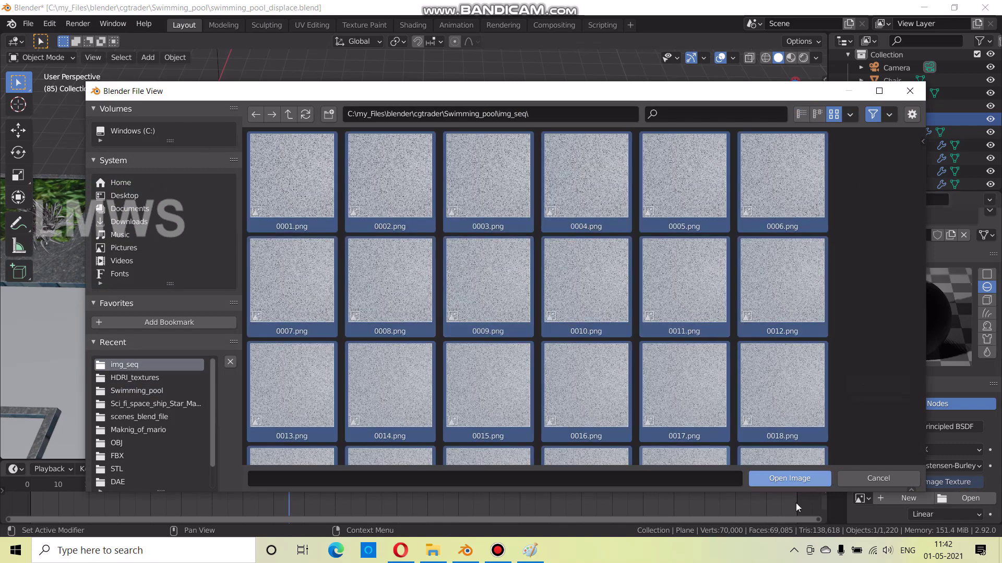
{"action": "left_click", "coordinate": [787, 481]}
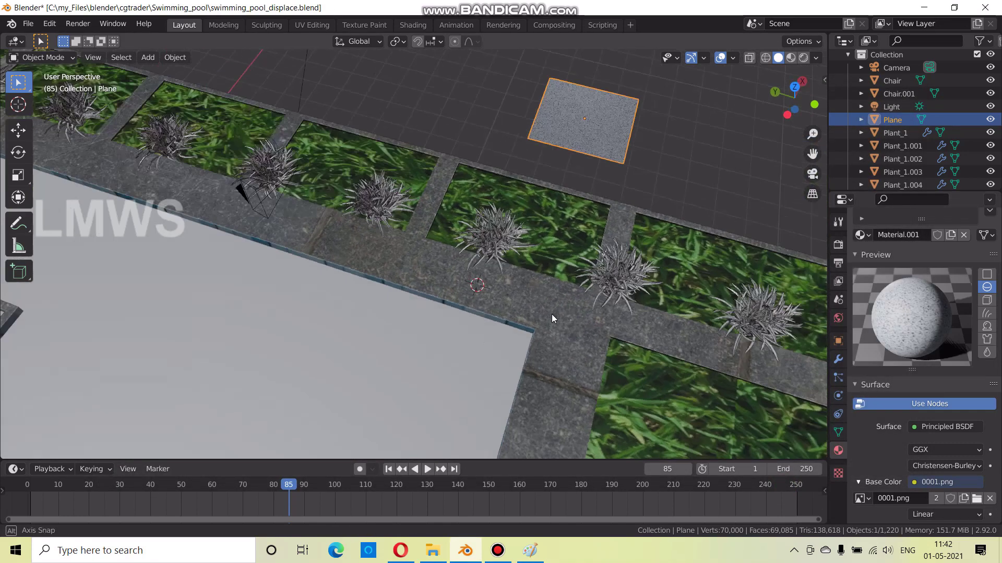
Orbit around the textured plane, then select the Water object
{"action": "middle_click_drag", "start_coordinate": [555, 216], "coordinate": [474, 293]}
{"action": "scroll", "coordinate": [370, 292], "scroll_direction": "up", "scroll_amount": 5}
{"action": "mouse_move", "coordinate": [369, 292]}
{"action": "middle_mouse_down"}
{"action": "mouse_move", "coordinate": [399, 307]}
{"action": "mouse_move", "coordinate": [562, 303]}
{"action": "middle_mouse_up"}
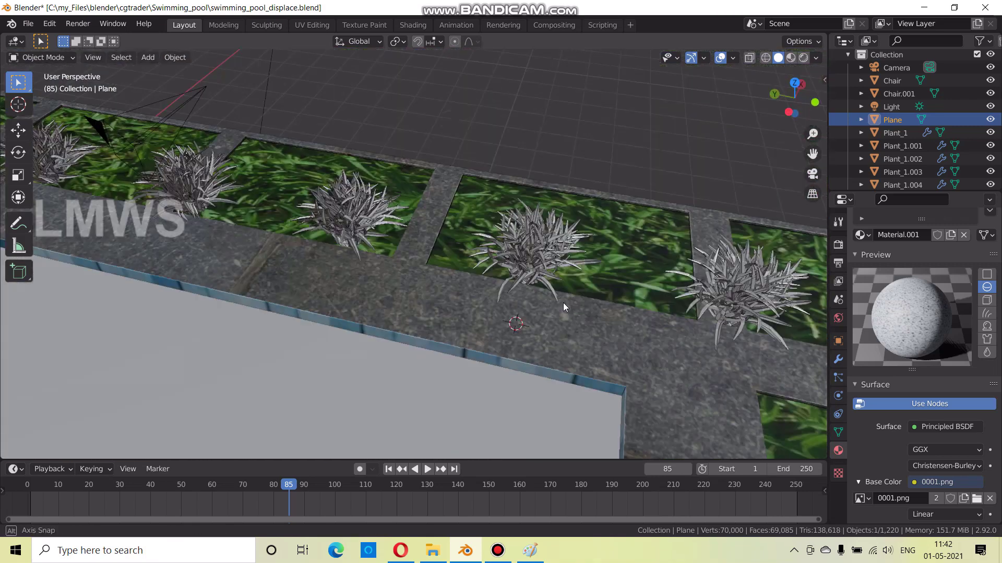
{"action": "scroll", "coordinate": [425, 369], "scroll_direction": "down", "scroll_amount": 4}
{"action": "left_click", "coordinate": [424, 369]}
{"action": "scroll", "coordinate": [716, 359], "scroll_direction": "up", "scroll_amount": 3}
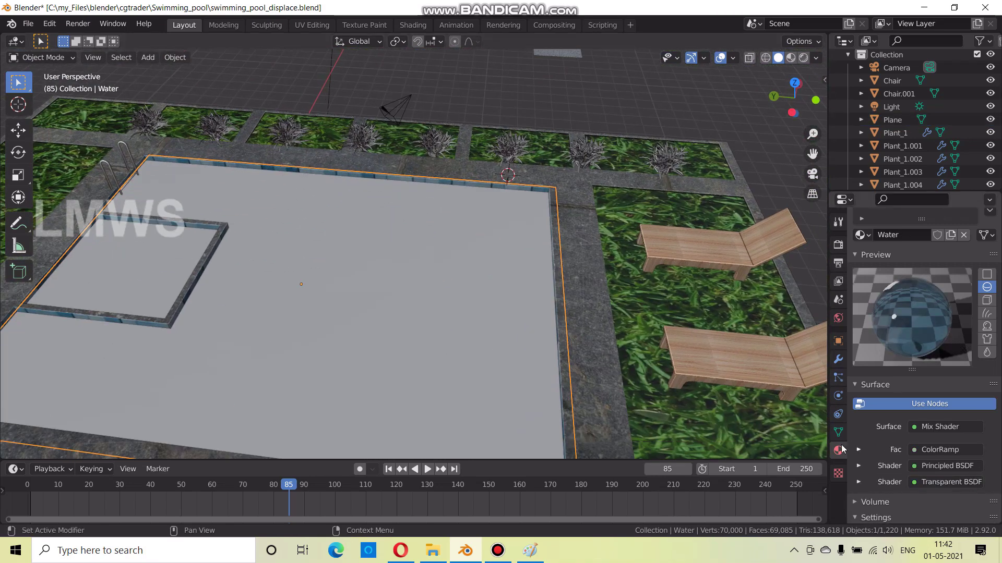
Load all img_seq noise frames as the Water's Displace texture image
{"action": "left_click", "coordinate": [839, 360]}
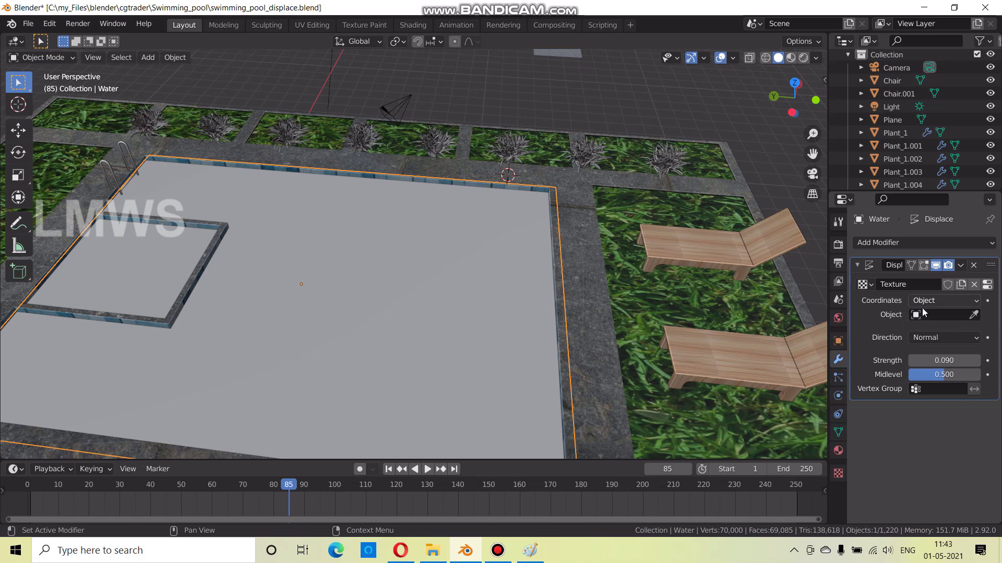
{"action": "left_click", "coordinate": [987, 284]}
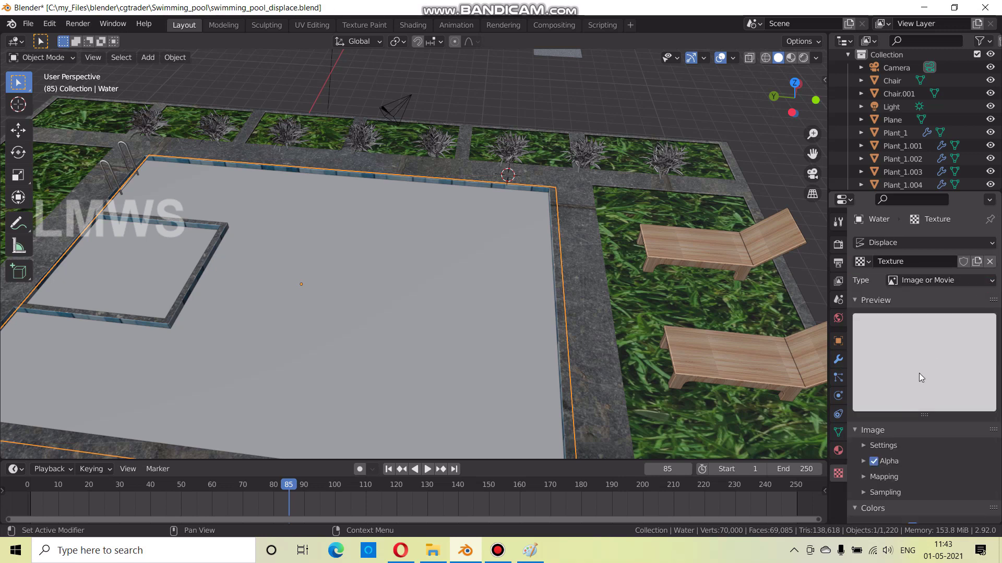
{"action": "left_click", "coordinate": [870, 430]}
{"action": "scroll", "coordinate": [887, 417], "scroll_direction": "down", "scroll_amount": 3}
{"action": "scroll", "coordinate": [887, 418], "scroll_direction": "down", "scroll_amount": 1}
{"action": "left_click", "coordinate": [882, 362]}
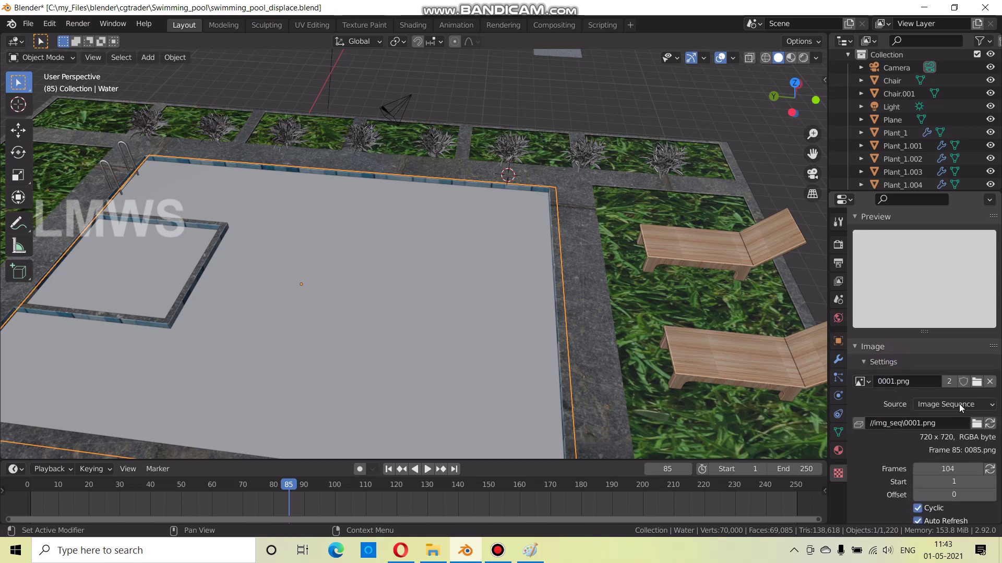
{"action": "left_click", "coordinate": [976, 381]}
{"action": "key", "text": "a"}
{"action": "left_click", "coordinate": [789, 478]}
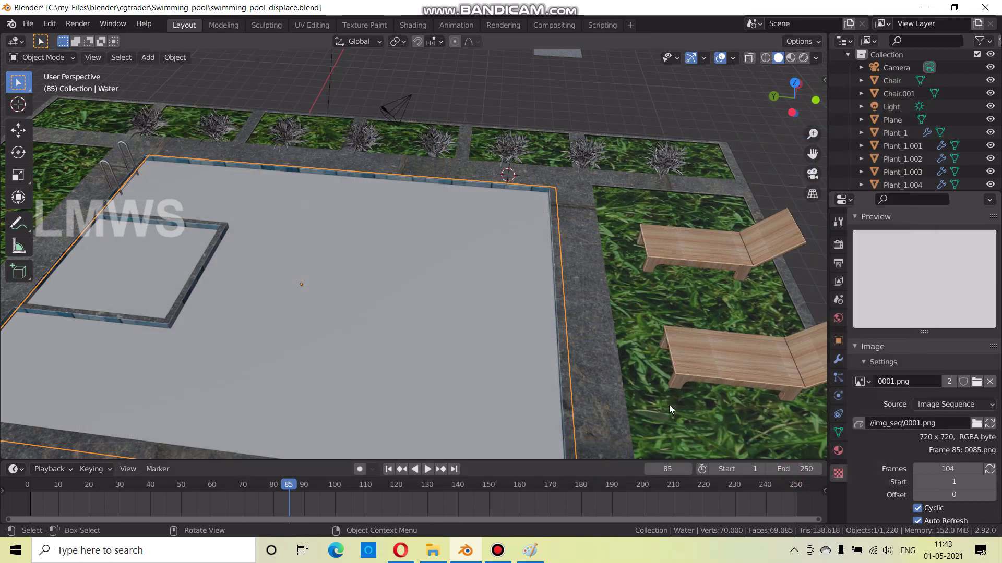
Orbit closer to the pool and stop the animation playback
{"action": "mouse_move", "coordinate": [437, 358]}
{"action": "middle_mouse_down"}
{"action": "mouse_move", "coordinate": [537, 331]}
{"action": "mouse_move", "coordinate": [543, 308]}
{"action": "mouse_move", "coordinate": [416, 324]}
{"action": "mouse_move", "coordinate": [568, 347]}
{"action": "mouse_move", "coordinate": [288, 379]}
{"action": "mouse_move", "coordinate": [324, 313]}
{"action": "middle_mouse_up"}
{"action": "key", "text": "space"}
{"action": "scroll", "coordinate": [339, 277], "scroll_direction": "up", "scroll_amount": 3}
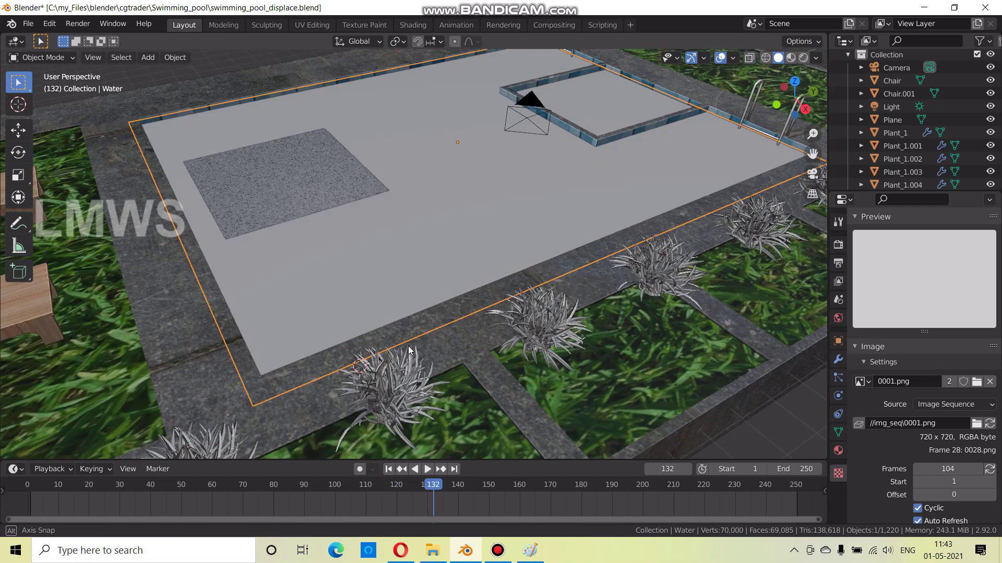
{"action": "scroll", "coordinate": [351, 256], "scroll_direction": "up", "scroll_amount": 3}
Select the textured plane, reselect the Water, and inspect the rippling pool edge
{"action": "left_click", "coordinate": [489, 229]}
{"action": "left_click", "coordinate": [386, 263]}
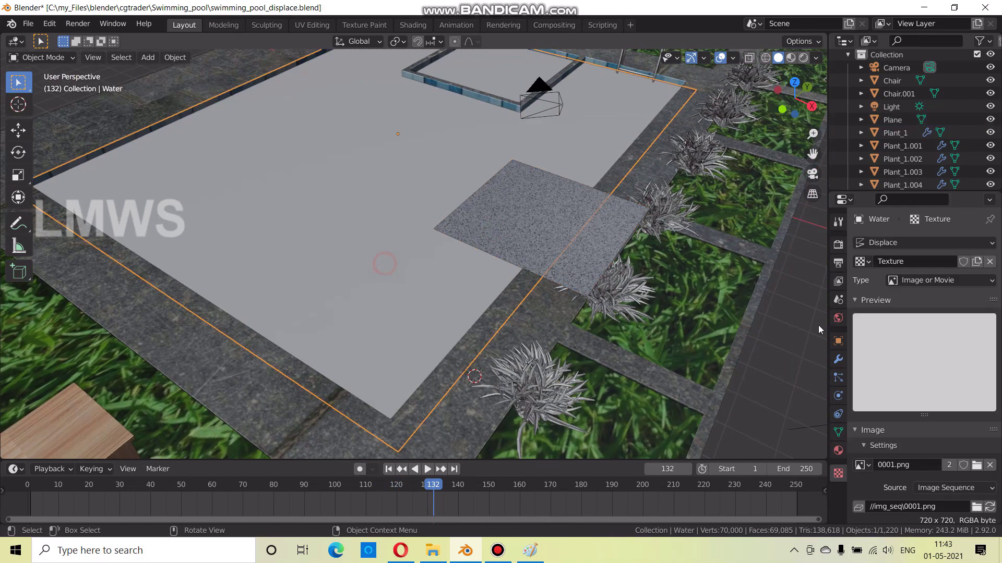
{"action": "scroll", "coordinate": [921, 472], "scroll_direction": "down", "scroll_amount": 2}
{"action": "scroll", "coordinate": [926, 467], "scroll_direction": "down", "scroll_amount": 1}
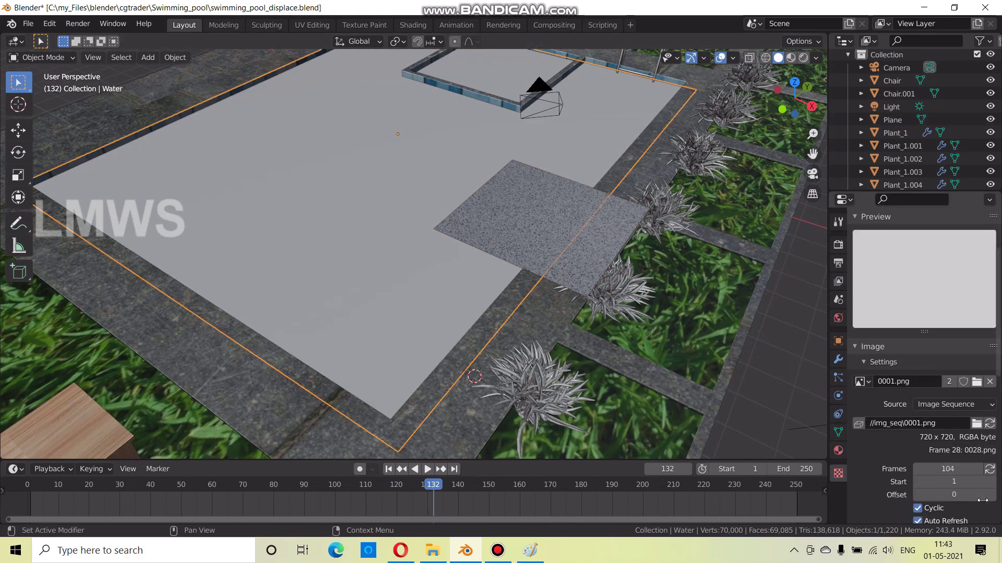
{"action": "scroll", "coordinate": [947, 438], "scroll_direction": "down", "scroll_amount": 4}
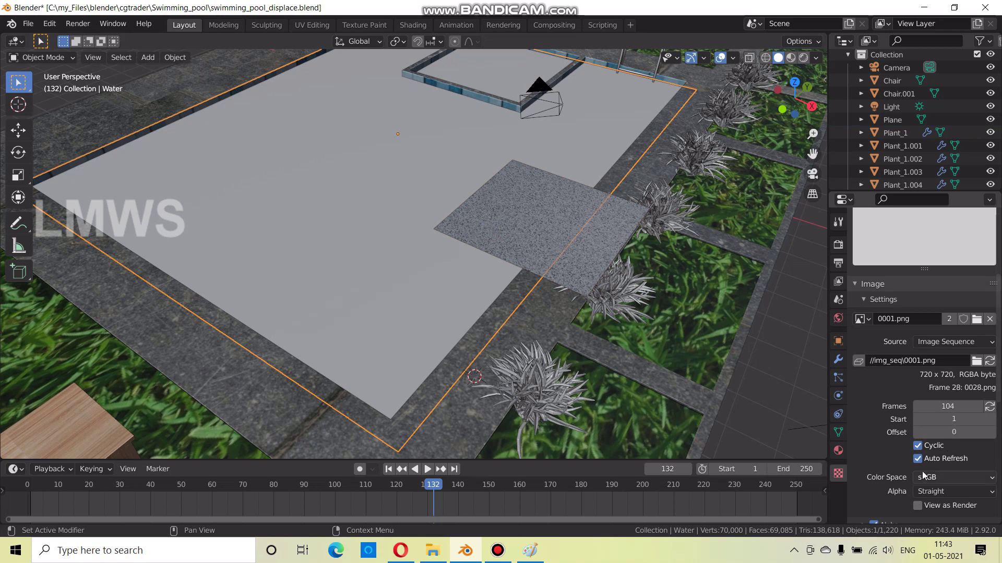
{"action": "scroll", "coordinate": [913, 488], "scroll_direction": "down", "scroll_amount": 1}
{"action": "scroll", "coordinate": [891, 456], "scroll_direction": "up", "scroll_amount": 2}
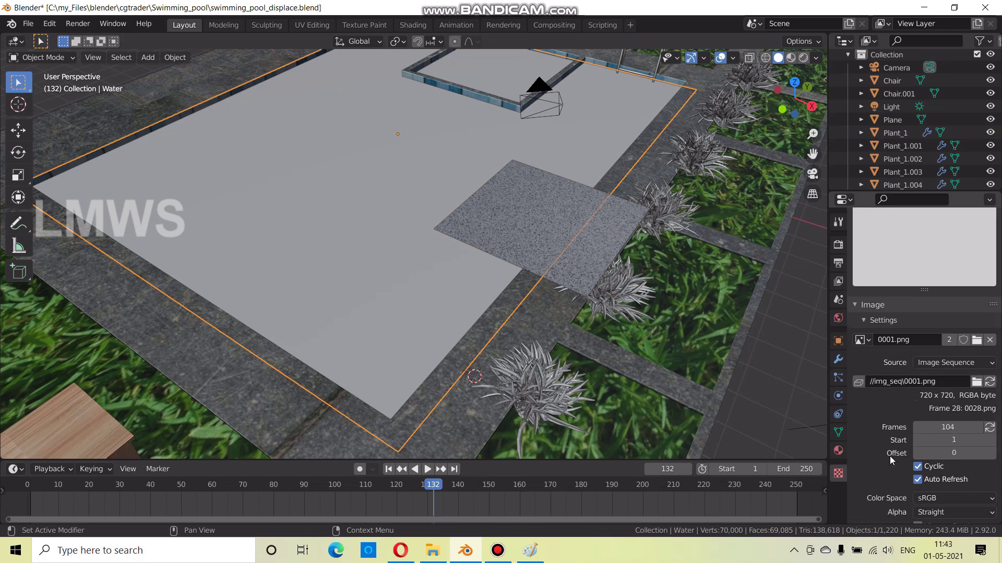
{"action": "scroll", "coordinate": [908, 443], "scroll_direction": "down", "scroll_amount": 6}
{"action": "scroll", "coordinate": [898, 444], "scroll_direction": "down", "scroll_amount": 1}
{"action": "scroll", "coordinate": [891, 441], "scroll_direction": "up", "scroll_amount": 2}
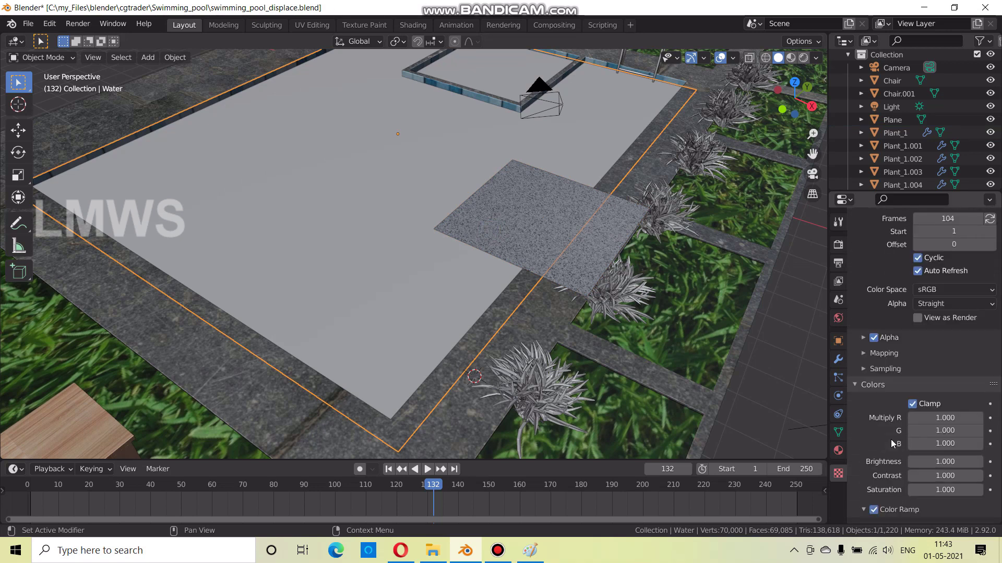
{"action": "scroll", "coordinate": [902, 474], "scroll_direction": "up", "scroll_amount": 4}
{"action": "scroll", "coordinate": [906, 478], "scroll_direction": "up", "scroll_amount": 4}
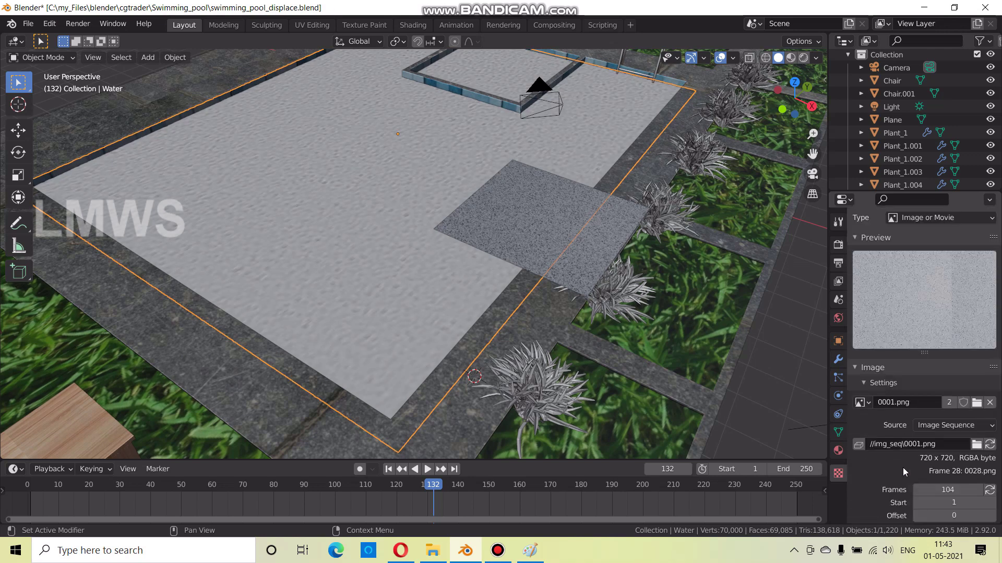
{"action": "scroll", "coordinate": [906, 470], "scroll_direction": "up", "scroll_amount": 2}
{"action": "mouse_move", "coordinate": [599, 341]}
{"action": "middle_mouse_down"}
{"action": "mouse_move", "coordinate": [705, 310]}
{"action": "mouse_move", "coordinate": [617, 360]}
{"action": "mouse_move", "coordinate": [648, 357]}
{"action": "mouse_move", "coordinate": [634, 358]}
{"action": "middle_mouse_up"}
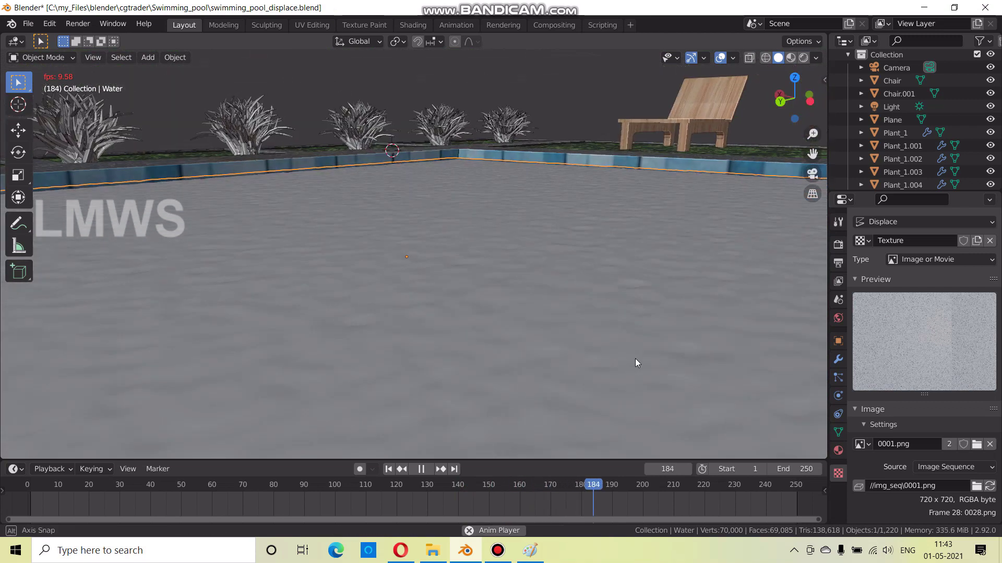
{"action": "scroll", "coordinate": [635, 360], "scroll_direction": "down", "scroll_amount": 3}
{"action": "key", "text": "space"}
{"action": "left_click", "coordinate": [804, 58]}
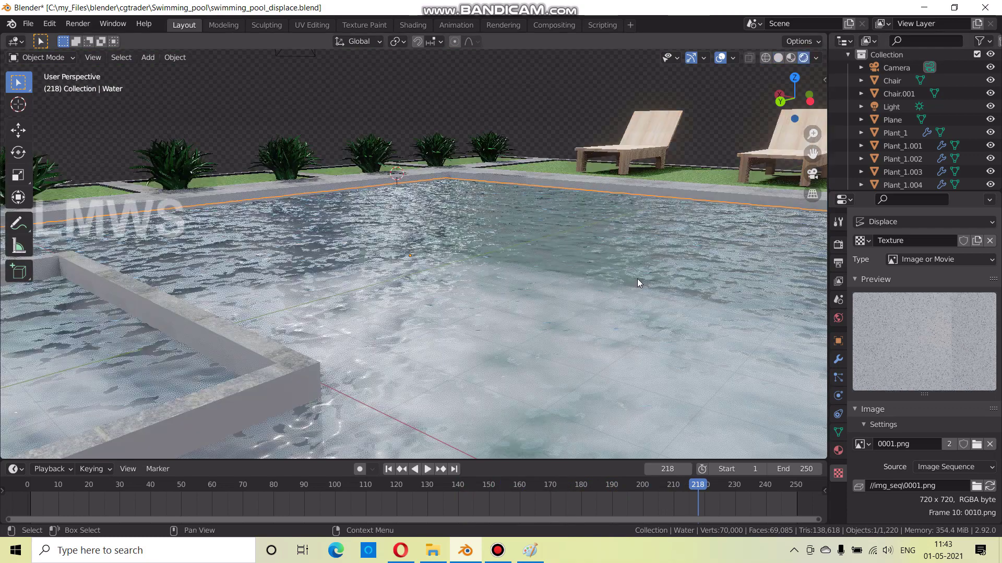
{"action": "key", "text": "space"}
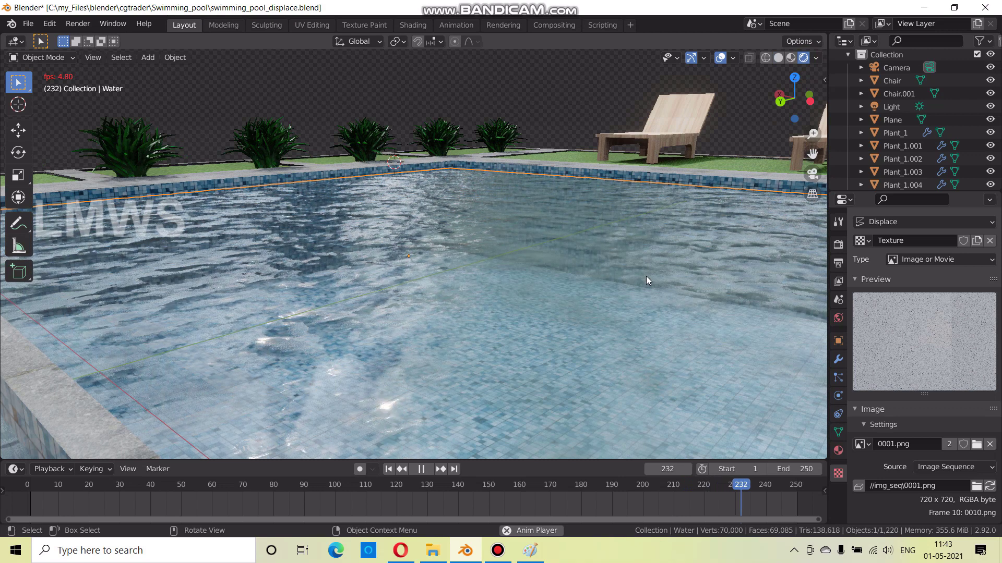
{"action": "left_click", "coordinate": [778, 58]}
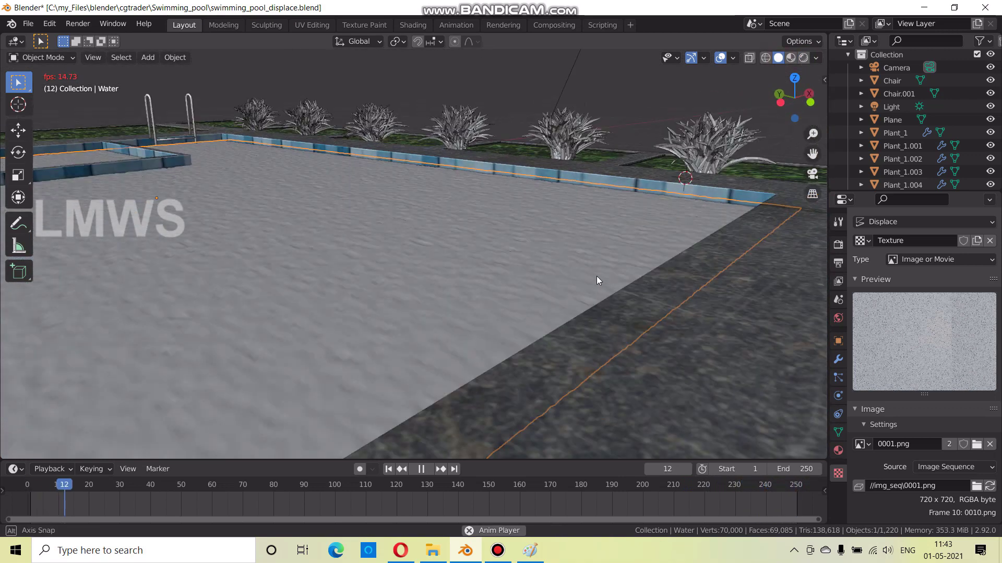
{"action": "middle_click_drag", "start_coordinate": [649, 271], "coordinate": [597, 263]}
{"action": "left_click", "coordinate": [590, 259]}
{"action": "right_click", "coordinate": [590, 259]}
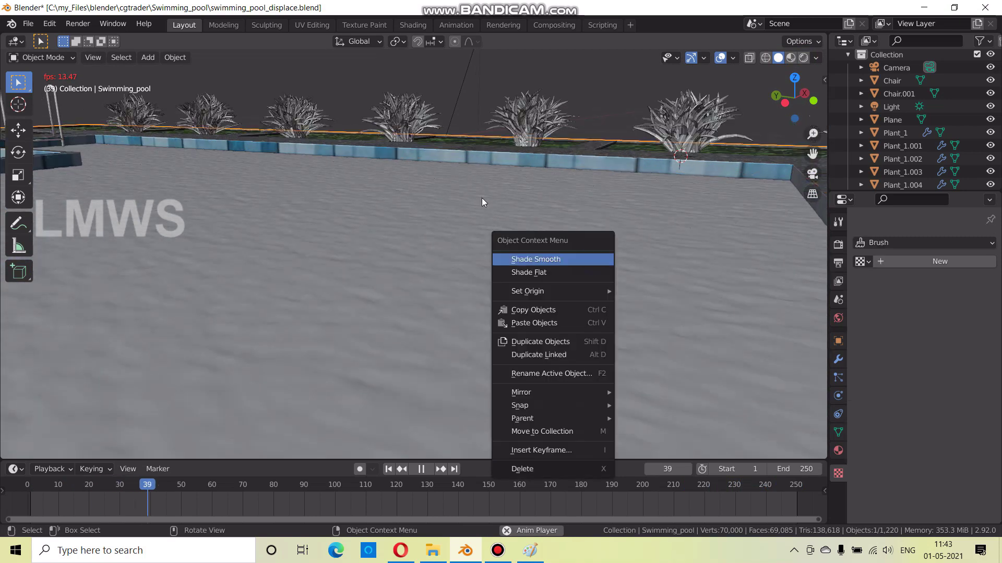
{"action": "left_click", "coordinate": [482, 214]}
{"action": "right_click", "coordinate": [487, 215]}
{"action": "middle_click_drag", "start_coordinate": [602, 264], "coordinate": [649, 293]}
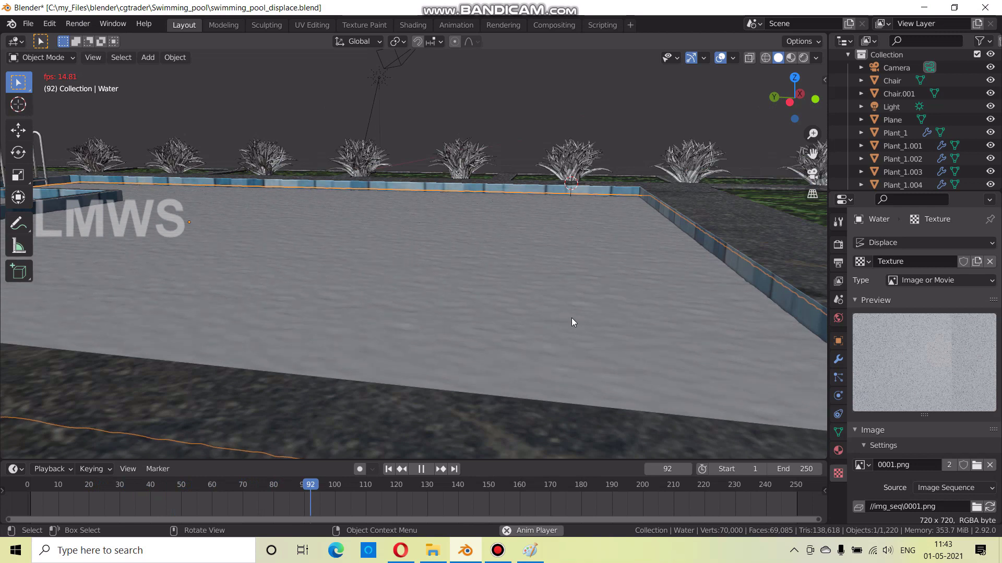
{"action": "scroll", "coordinate": [957, 388], "scroll_direction": "down", "scroll_amount": 2}
{"action": "scroll", "coordinate": [953, 390], "scroll_direction": "down", "scroll_amount": 5}
{"action": "scroll", "coordinate": [923, 417], "scroll_direction": "down", "scroll_amount": 3}
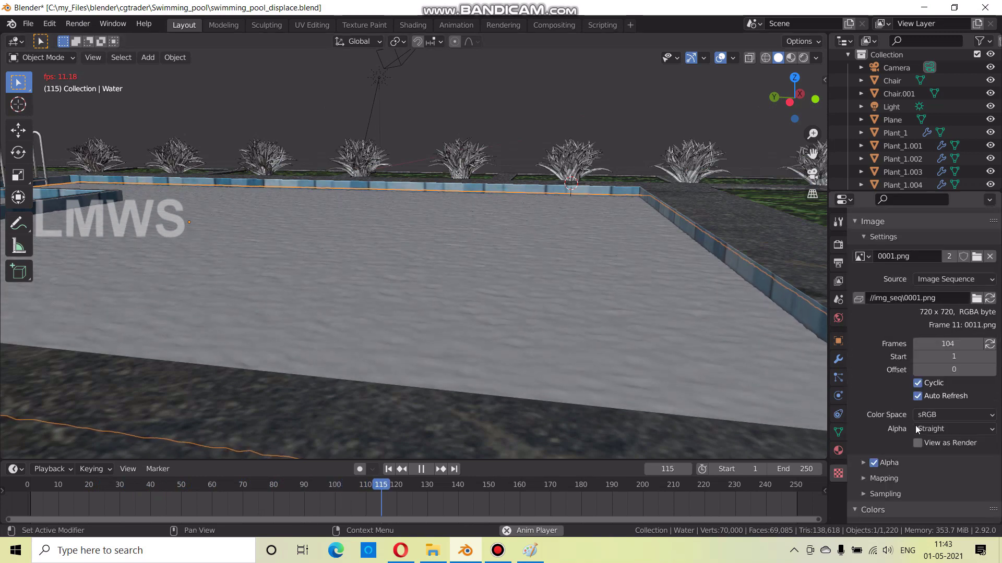
{"action": "mouse_move", "coordinate": [714, 385]}
{"action": "middle_mouse_down"}
{"action": "mouse_move", "coordinate": [743, 378]}
{"action": "mouse_move", "coordinate": [759, 353]}
{"action": "mouse_move", "coordinate": [627, 386]}
{"action": "middle_mouse_up"}
{"action": "scroll", "coordinate": [669, 374], "scroll_direction": "up", "scroll_amount": 3}
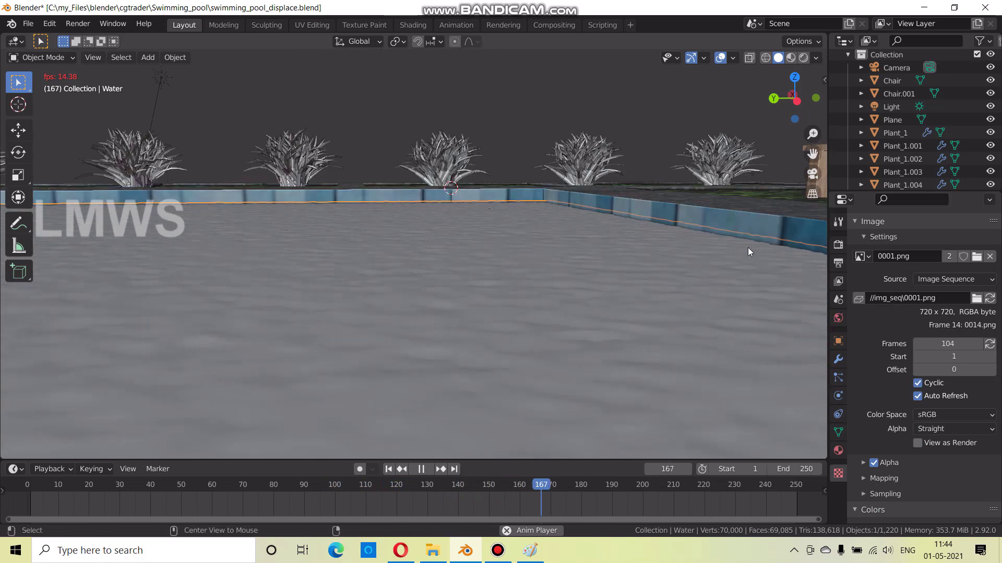
{"action": "middle_click_drag", "start_coordinate": [776, 319], "coordinate": [751, 319]}
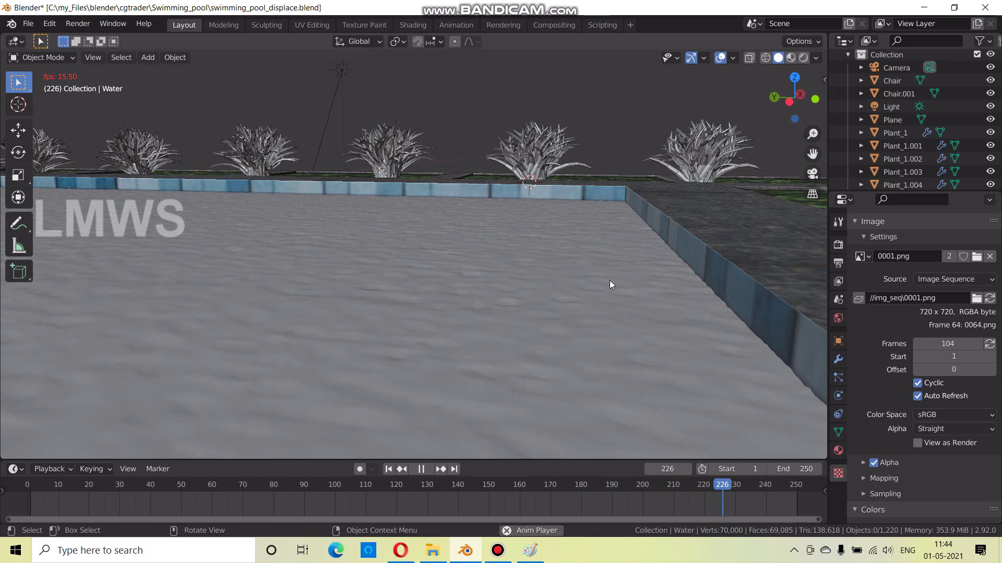
{"action": "left_click", "coordinate": [563, 271]}
{"action": "middle_click_drag", "start_coordinate": [562, 271], "coordinate": [517, 261]}
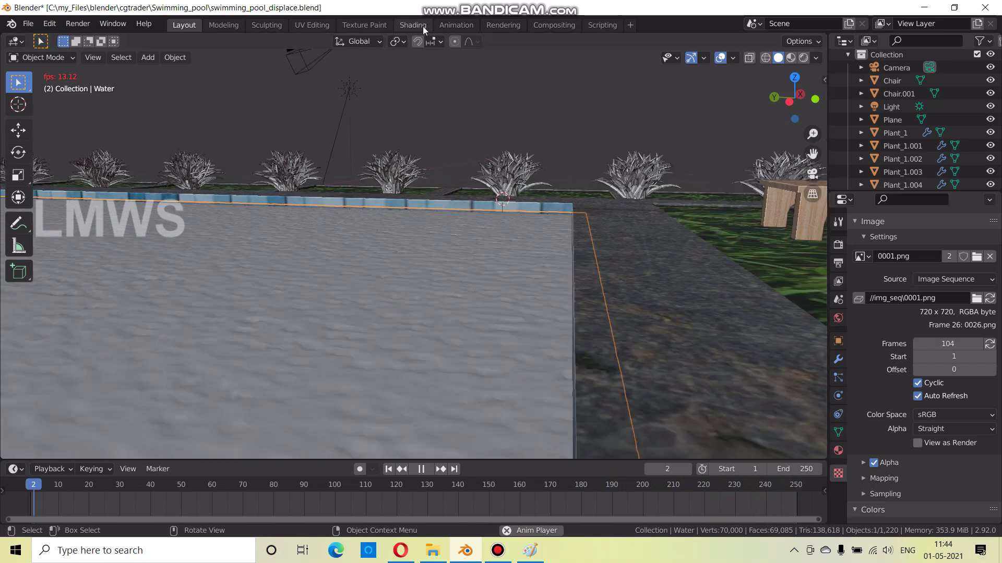
In the Shading workspace, arrange the node graph and move the Material Output node right
{"action": "left_click", "coordinate": [405, 23]}
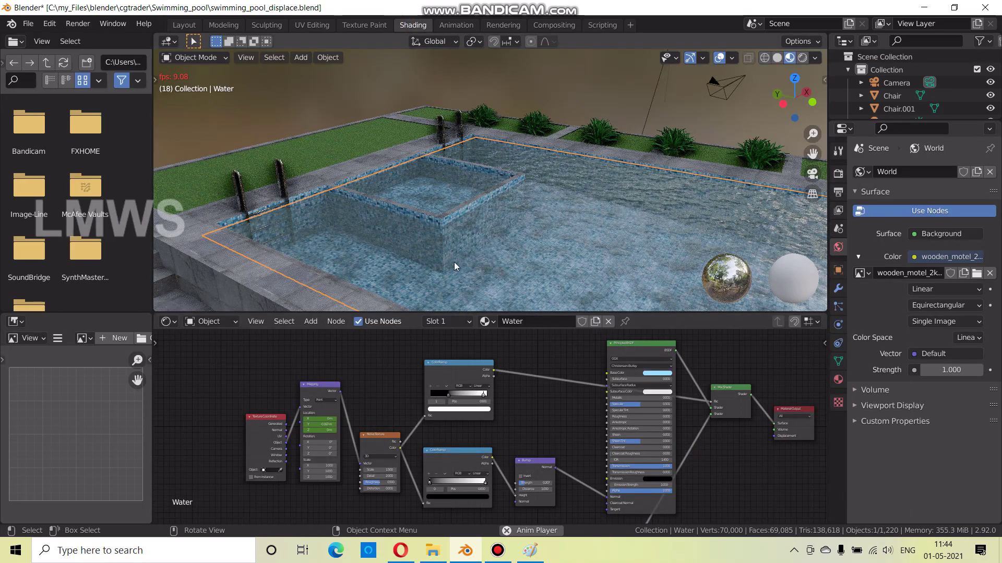
{"action": "middle_click_drag", "start_coordinate": [454, 266], "coordinate": [535, 252]}
{"action": "scroll", "coordinate": [583, 408], "scroll_direction": "down", "scroll_amount": 2}
{"action": "scroll", "coordinate": [558, 403], "scroll_direction": "down", "scroll_amount": 2}
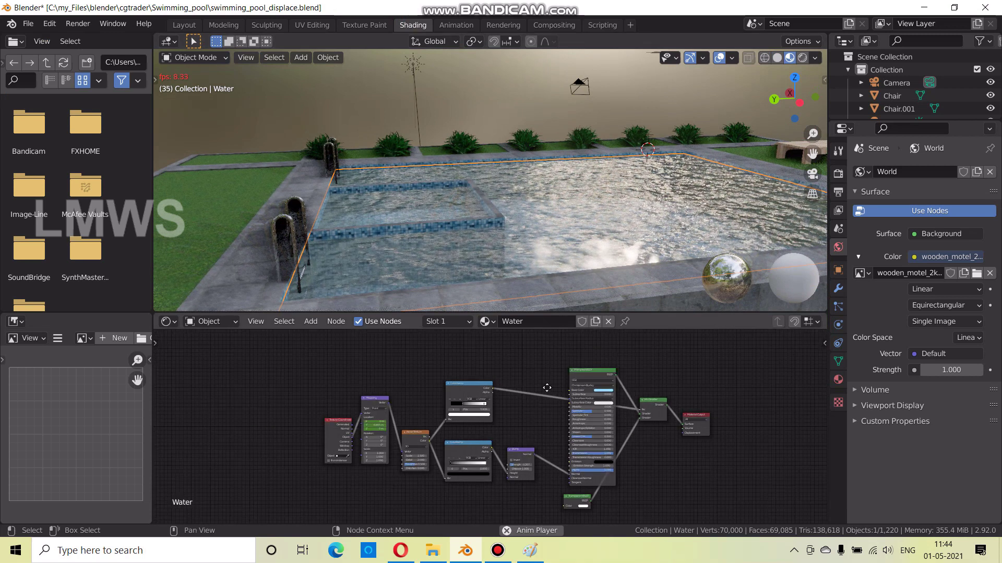
{"action": "middle_click_drag", "start_coordinate": [547, 388], "coordinate": [379, 339]}
{"action": "scroll", "coordinate": [365, 345], "scroll_direction": "up", "scroll_amount": 1}
{"action": "scroll", "coordinate": [365, 345], "scroll_direction": "up", "scroll_amount": 1}
{"action": "left_click_drag", "start_coordinate": [599, 375], "coordinate": [736, 393]}
Add an Image Texture node loaded with all img_seq noise frames as an image sequence
{"action": "key", "text": "shift+a"}
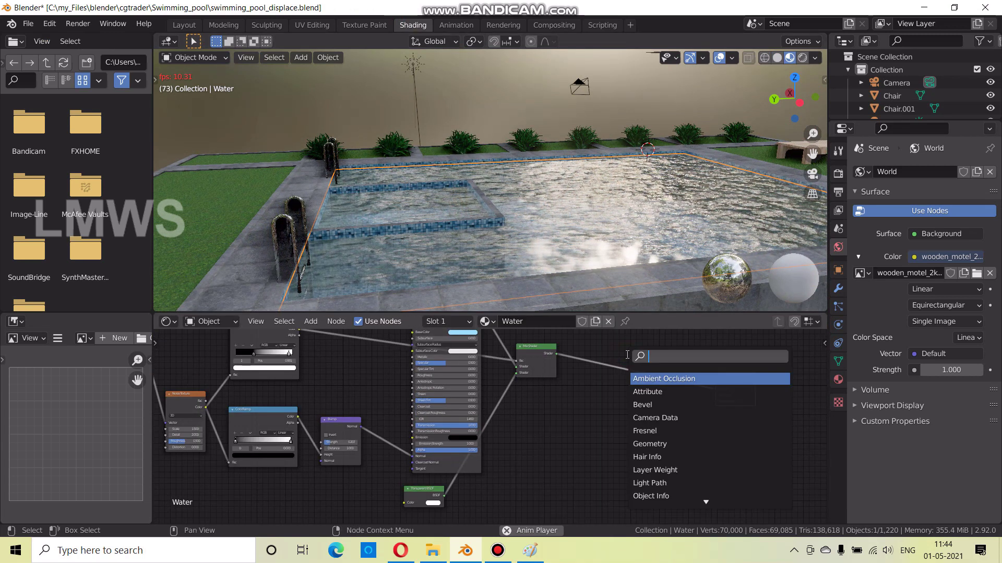
{"action": "type", "text": "image"}
{"action": "key", "text": "Return"}
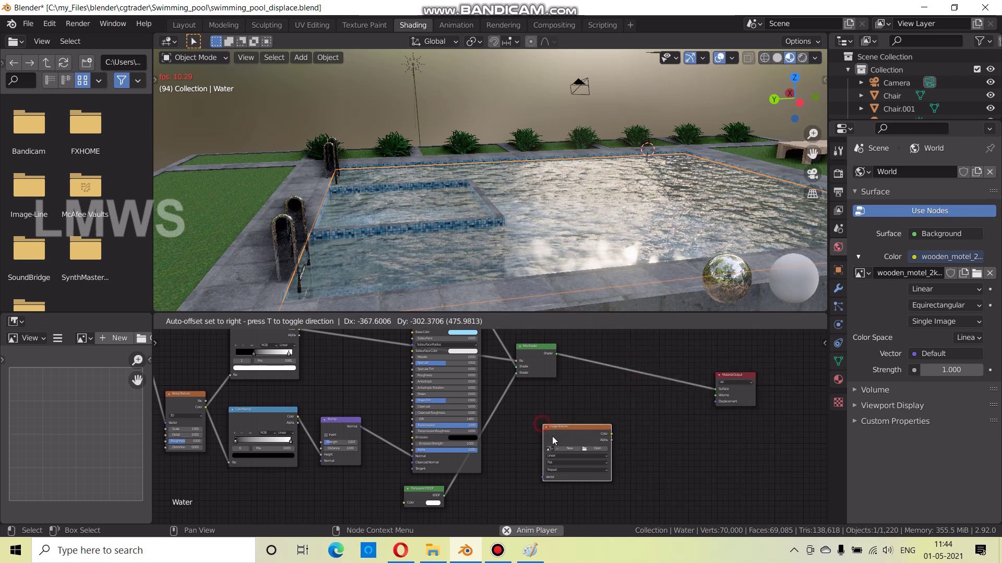
{"action": "left_click", "coordinate": [553, 441]}
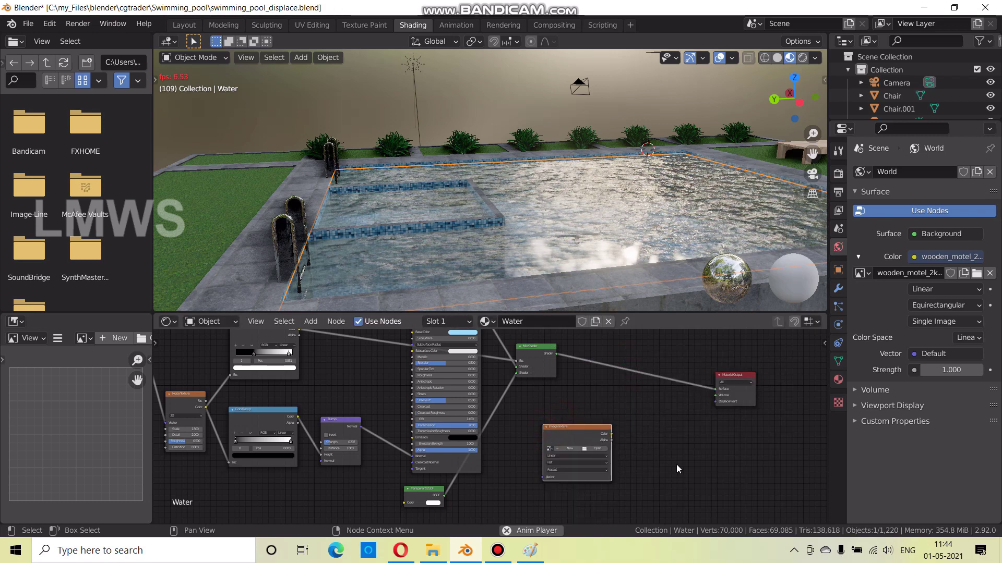
{"action": "scroll", "coordinate": [561, 417], "scroll_direction": "up", "scroll_amount": 2}
{"action": "scroll", "coordinate": [470, 402], "scroll_direction": "up", "scroll_amount": 2}
{"action": "left_click", "coordinate": [445, 395]}
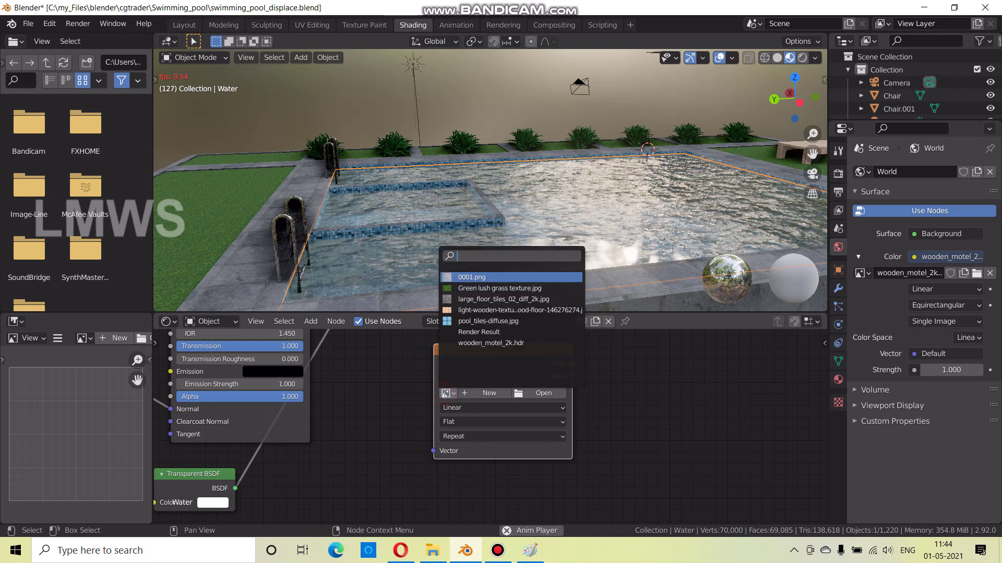
{"action": "left_click", "coordinate": [536, 396]}
{"action": "left_click", "coordinate": [307, 189]}
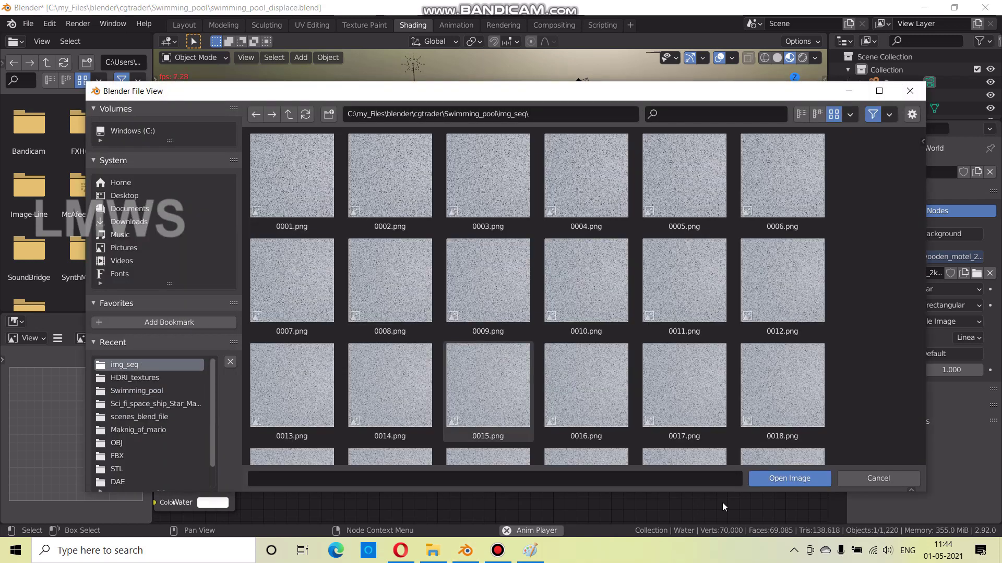
{"action": "key", "text": "a"}
{"action": "left_click", "coordinate": [789, 478]}
Add a Displacement node beside the image, replacing a mistakenly added Vector Displacement node
{"action": "key", "text": "shift+a"}
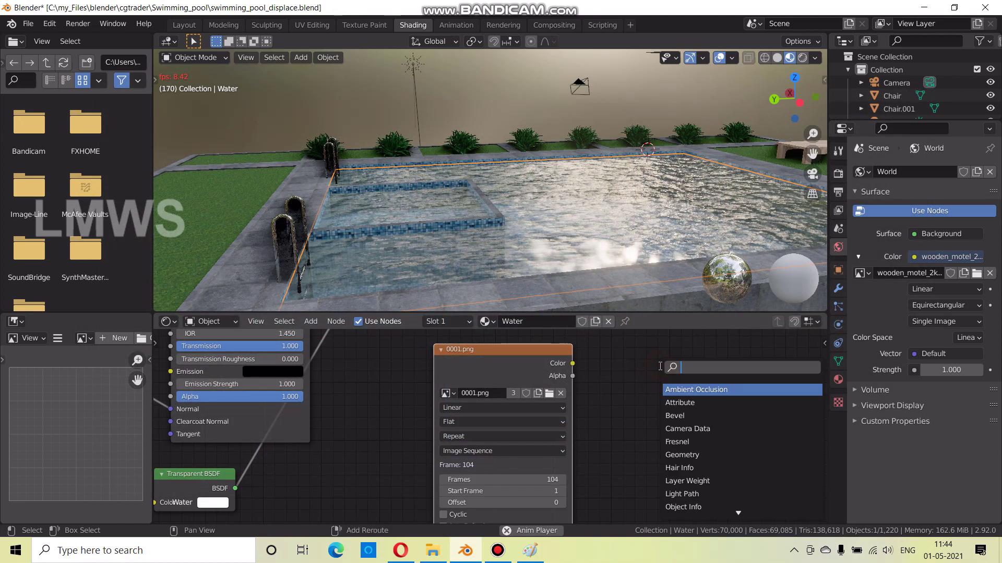
{"action": "type", "text": "displ"}
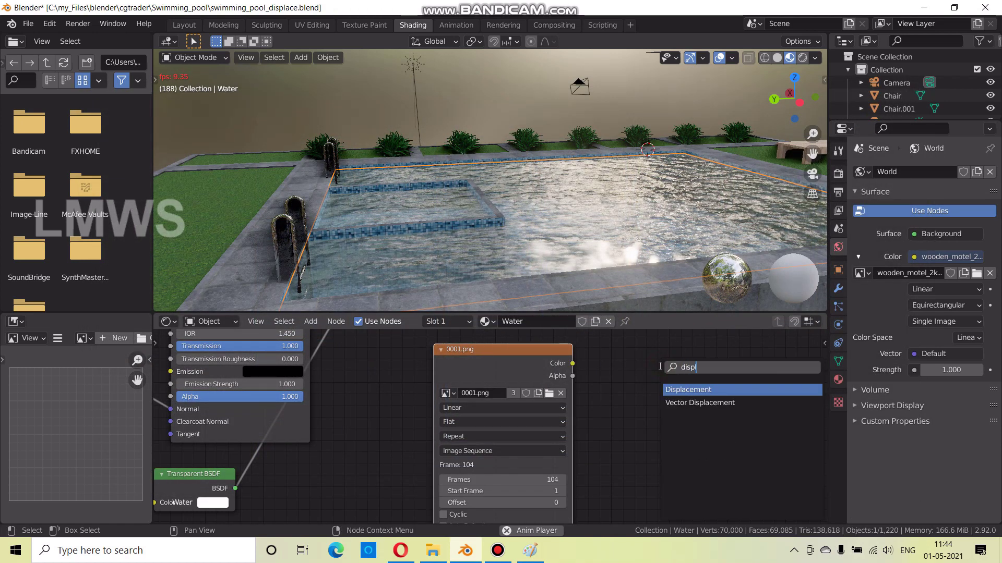
{"action": "key", "text": "Down"}
{"action": "key", "text": "Return"}
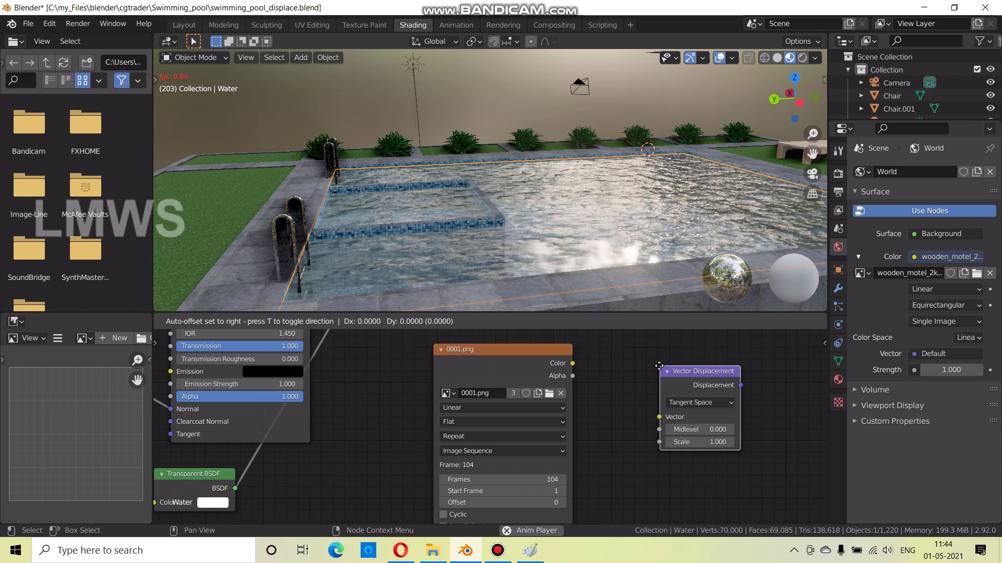
{"action": "left_click", "coordinate": [659, 366]}
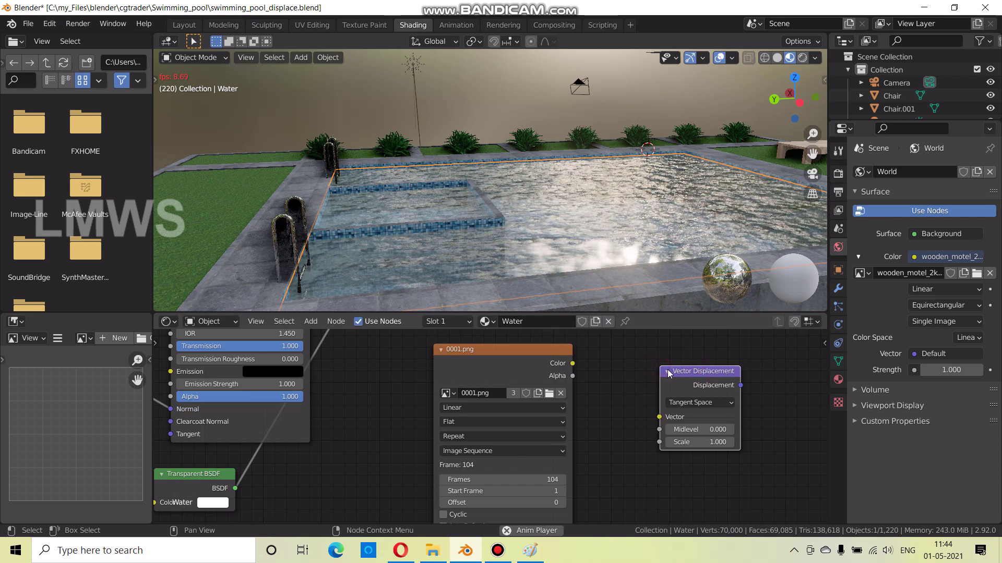
{"action": "key", "text": "x"}
{"action": "key", "text": "shift+a"}
{"action": "type", "text": "displa"}
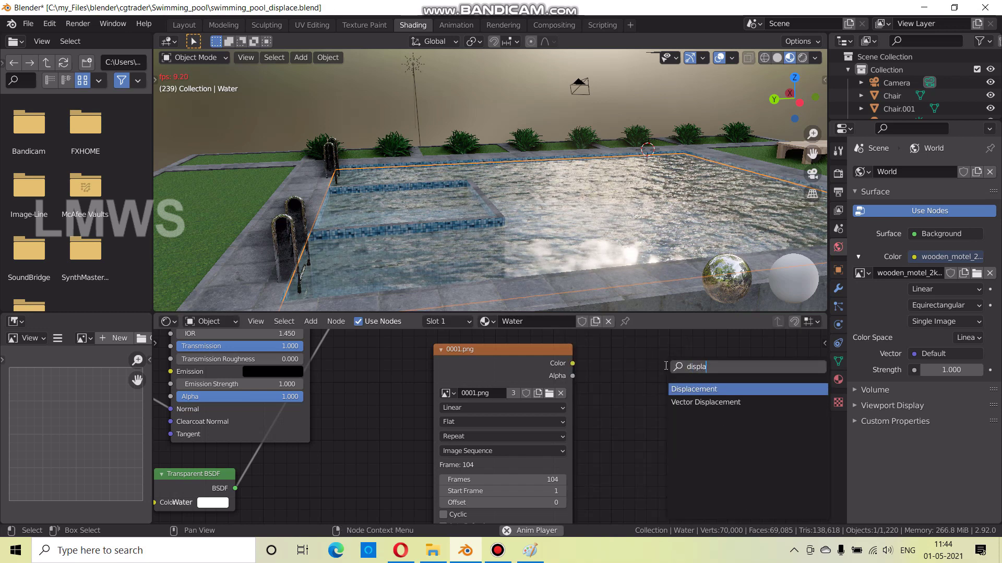
{"action": "key", "text": "Return"}
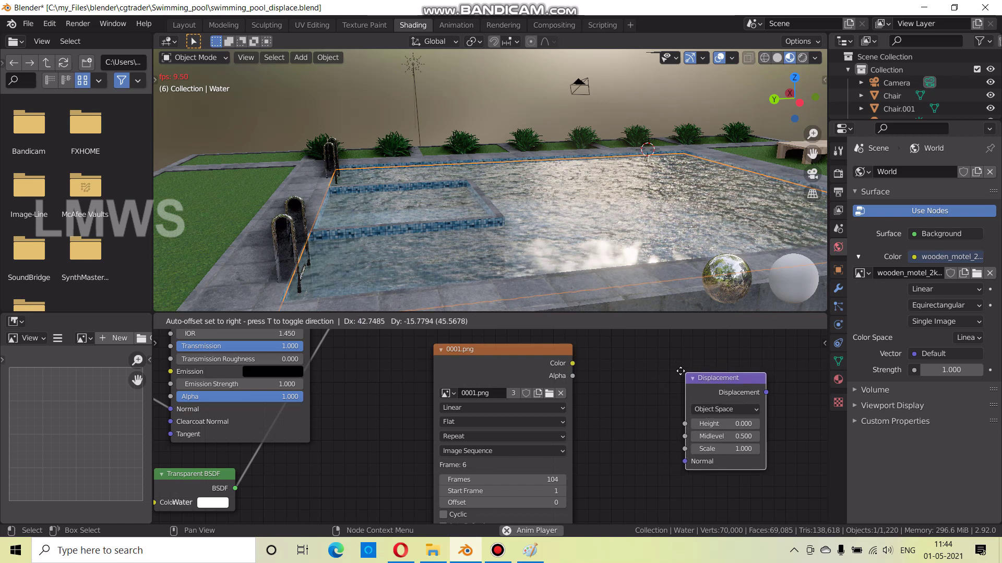
{"action": "left_click", "coordinate": [680, 366]}
Link image Color to Displacement Normal and Displacement into the Material Output
{"action": "scroll", "coordinate": [621, 411], "scroll_direction": "down", "scroll_amount": 1}
{"action": "scroll", "coordinate": [620, 411], "scroll_direction": "down", "scroll_amount": 1}
{"action": "middle_click_drag", "start_coordinate": [565, 381], "coordinate": [530, 418]}
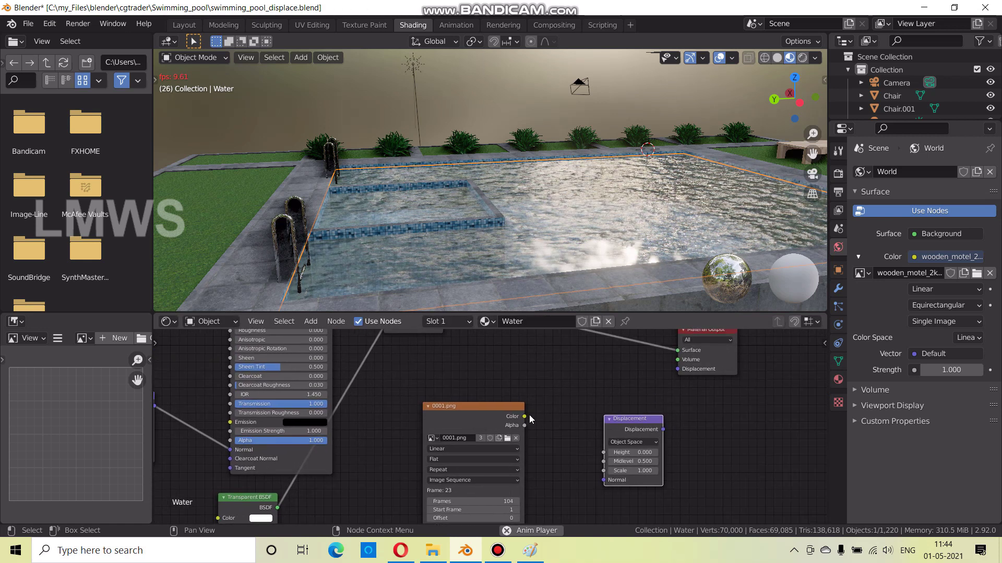
{"action": "left_click_drag", "start_coordinate": [527, 419], "coordinate": [607, 479]}
{"action": "left_click_drag", "start_coordinate": [683, 421], "coordinate": [667, 430]}
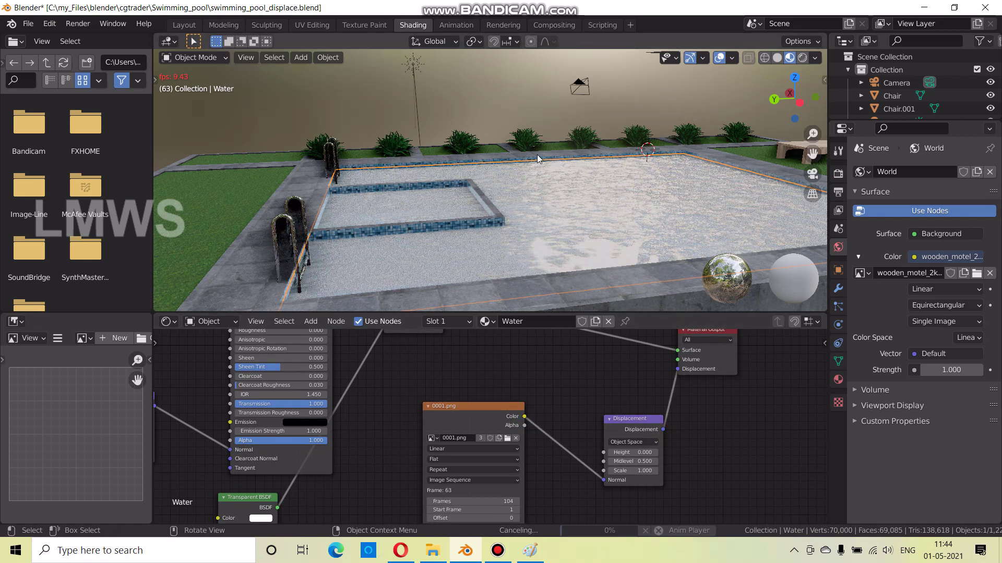
Orbit to a low angle on the pool in Solid viewport shading
{"action": "middle_click_drag", "start_coordinate": [537, 154], "coordinate": [591, 178]}
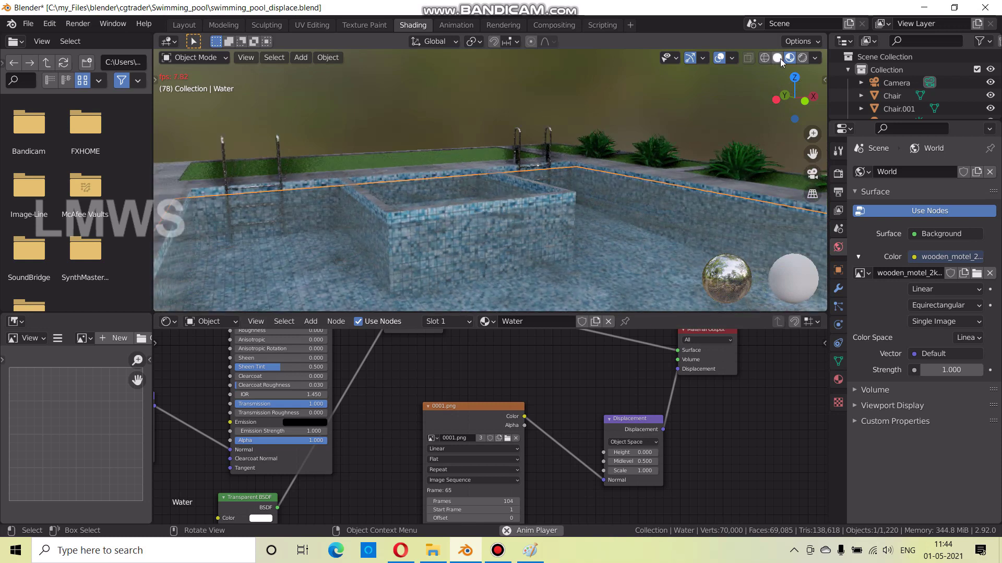
{"action": "mouse_move", "coordinate": [518, 195]}
{"action": "middle_mouse_down"}
{"action": "mouse_move", "coordinate": [563, 188]}
{"action": "mouse_move", "coordinate": [559, 206]}
{"action": "middle_mouse_up"}
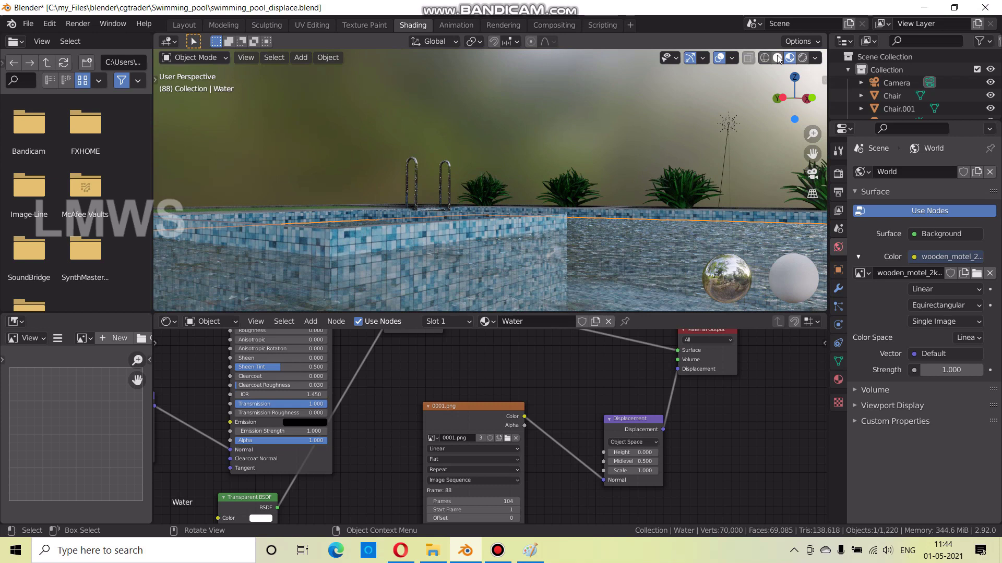
{"action": "left_click", "coordinate": [777, 59]}
{"action": "middle_click_drag", "start_coordinate": [619, 217], "coordinate": [557, 233]}
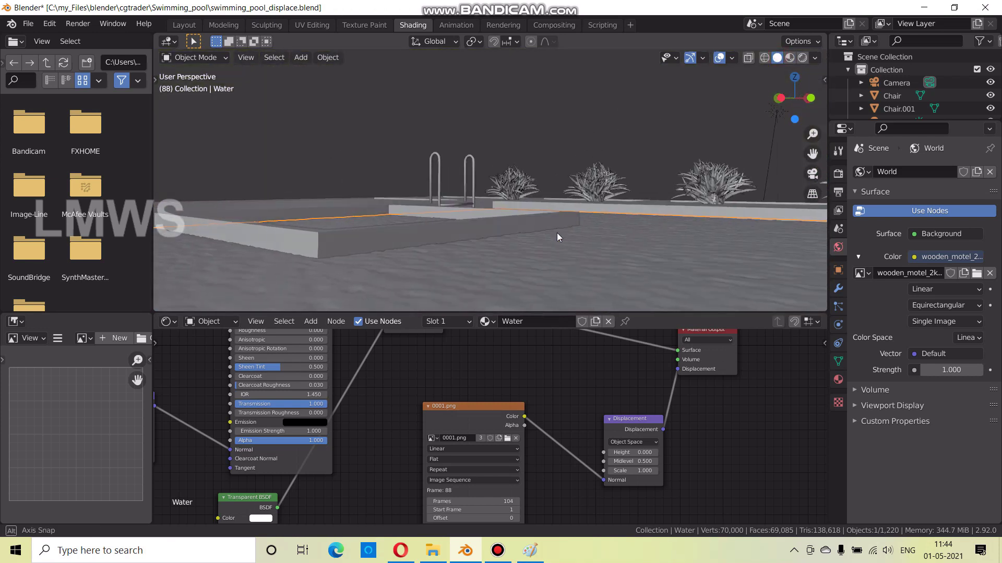
Move the Displacement node closer to the image node in the Shader Editor
{"action": "scroll", "coordinate": [574, 383], "scroll_direction": "down", "scroll_amount": 1}
{"action": "middle_click_drag", "start_coordinate": [675, 377], "coordinate": [574, 412]}
{"action": "scroll", "coordinate": [561, 425], "scroll_direction": "up", "scroll_amount": 2}
{"action": "left_click_drag", "start_coordinate": [561, 425], "coordinate": [526, 426]}
{"action": "scroll", "coordinate": [437, 497], "scroll_direction": "down", "scroll_amount": 3}
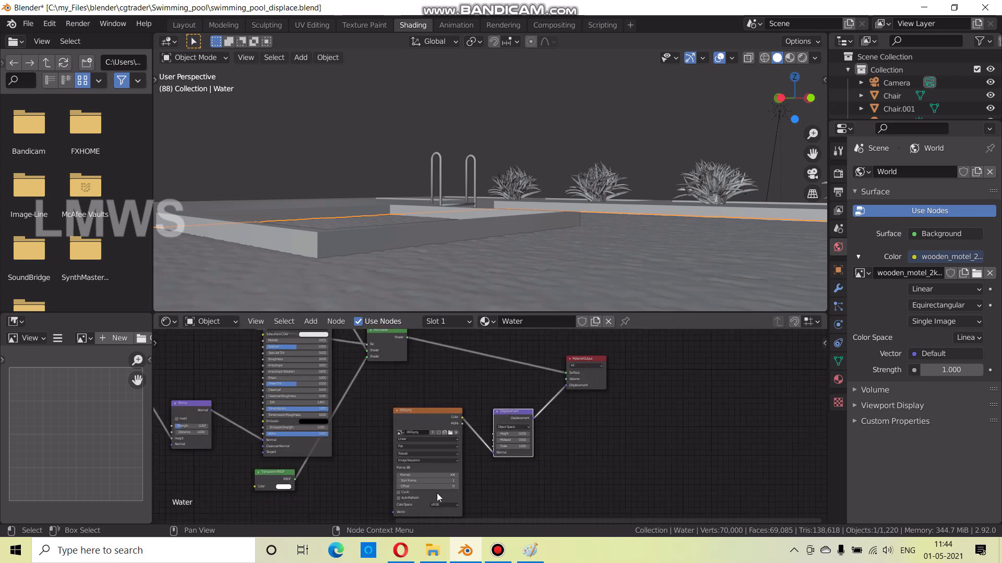
{"action": "scroll", "coordinate": [438, 497], "scroll_direction": "up", "scroll_amount": 1}
{"action": "scroll", "coordinate": [475, 469], "scroll_direction": "up", "scroll_amount": 1}
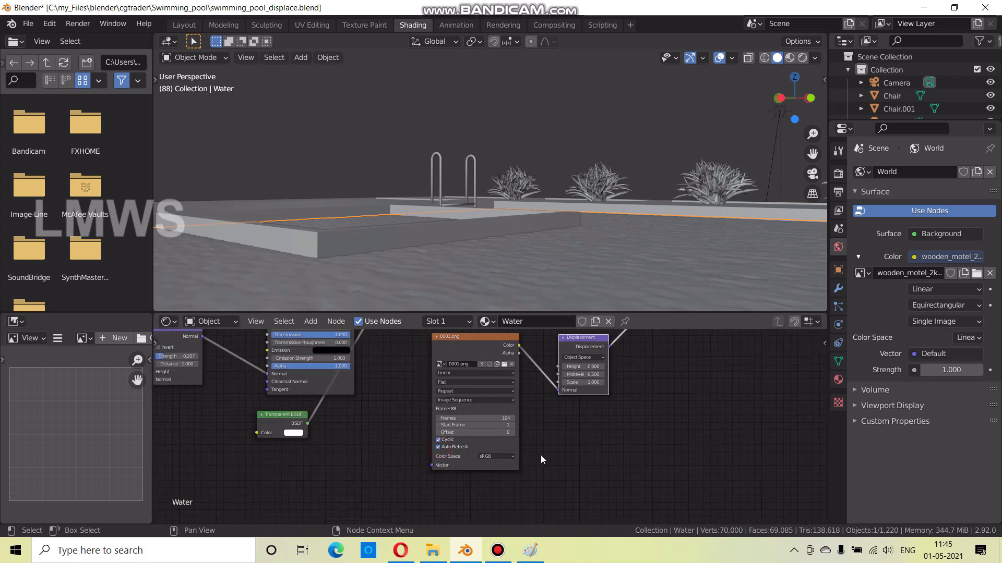
{"action": "scroll", "coordinate": [542, 459], "scroll_direction": "up", "scroll_amount": 2}
Play the animation and view the displaced water in Rendered shading from several angles
{"action": "key", "text": "space"}
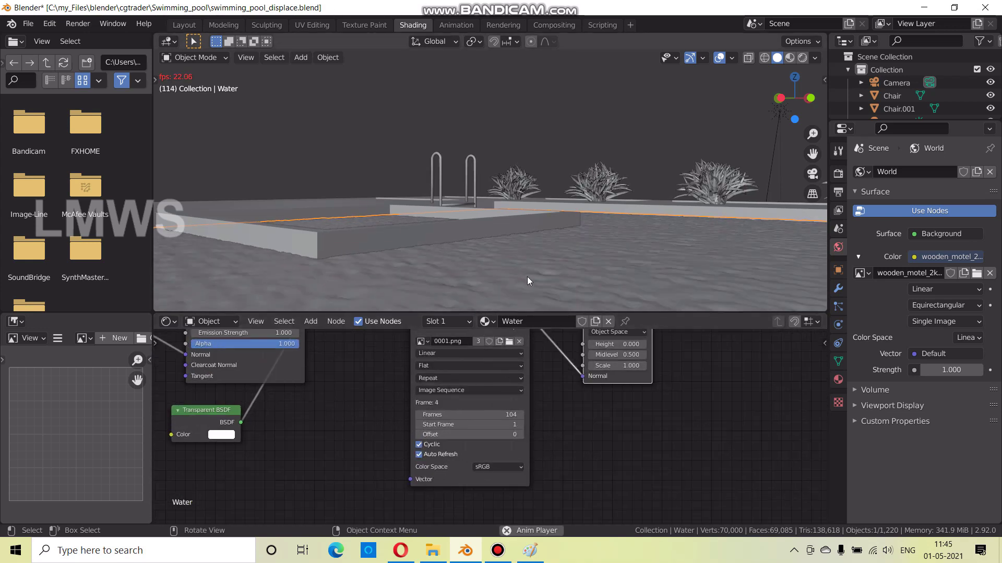
{"action": "middle_click_drag", "start_coordinate": [527, 277], "coordinate": [577, 282]}
{"action": "mouse_move", "coordinate": [630, 277]}
{"action": "middle_mouse_down"}
{"action": "mouse_move", "coordinate": [542, 284]}
{"action": "mouse_move", "coordinate": [615, 274]}
{"action": "mouse_move", "coordinate": [514, 261]}
{"action": "mouse_move", "coordinate": [588, 274]}
{"action": "mouse_move", "coordinate": [370, 276]}
{"action": "mouse_move", "coordinate": [537, 254]}
{"action": "middle_mouse_up"}
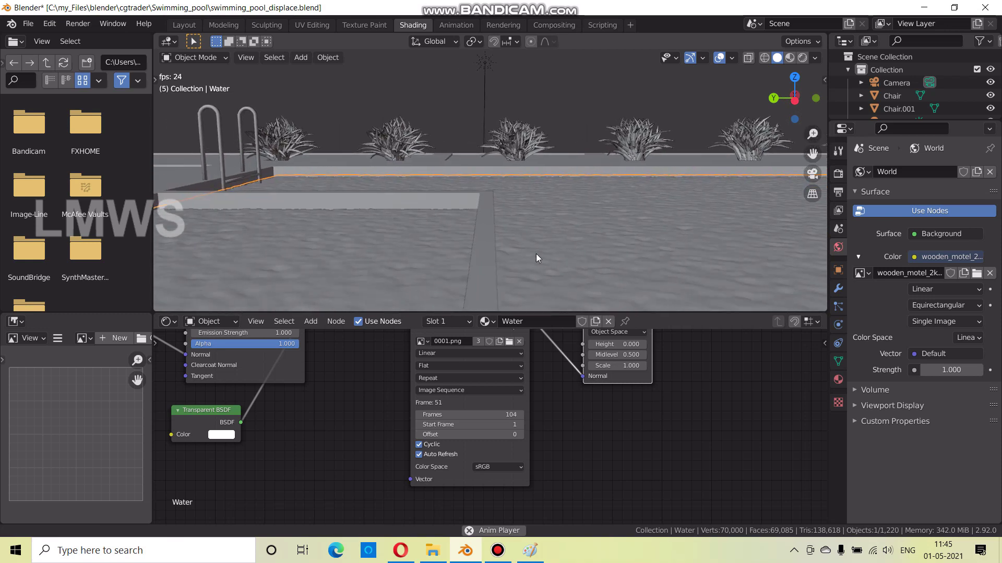
{"action": "left_click", "coordinate": [802, 58]}
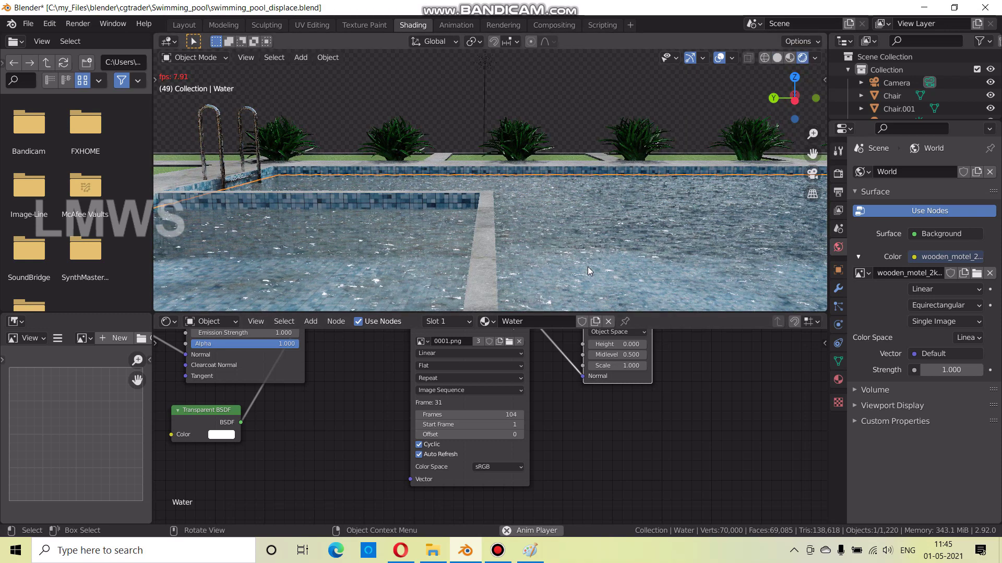
{"action": "middle_click_drag", "start_coordinate": [530, 249], "coordinate": [592, 246]}
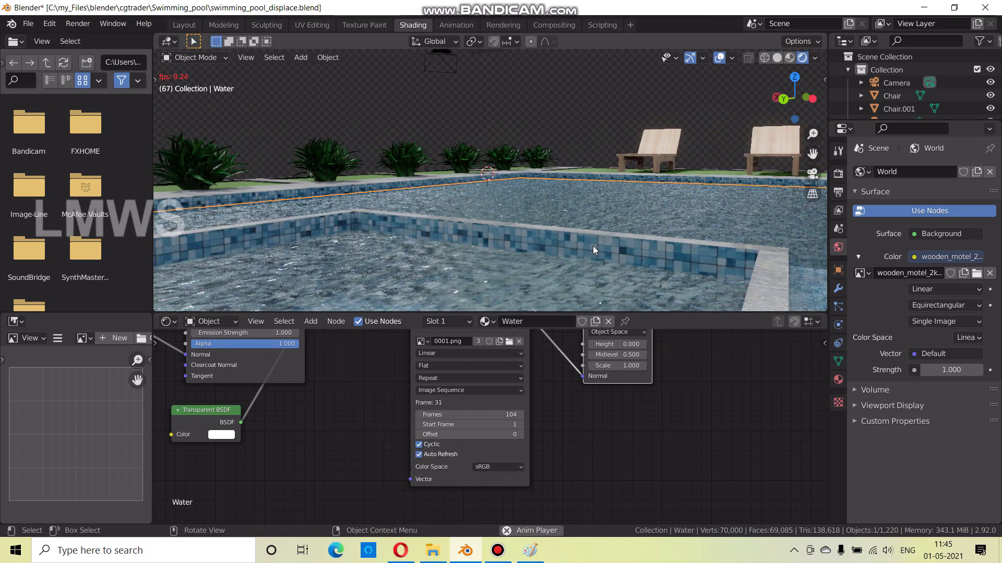
{"action": "middle_click_drag", "start_coordinate": [640, 504], "coordinate": [668, 392]}
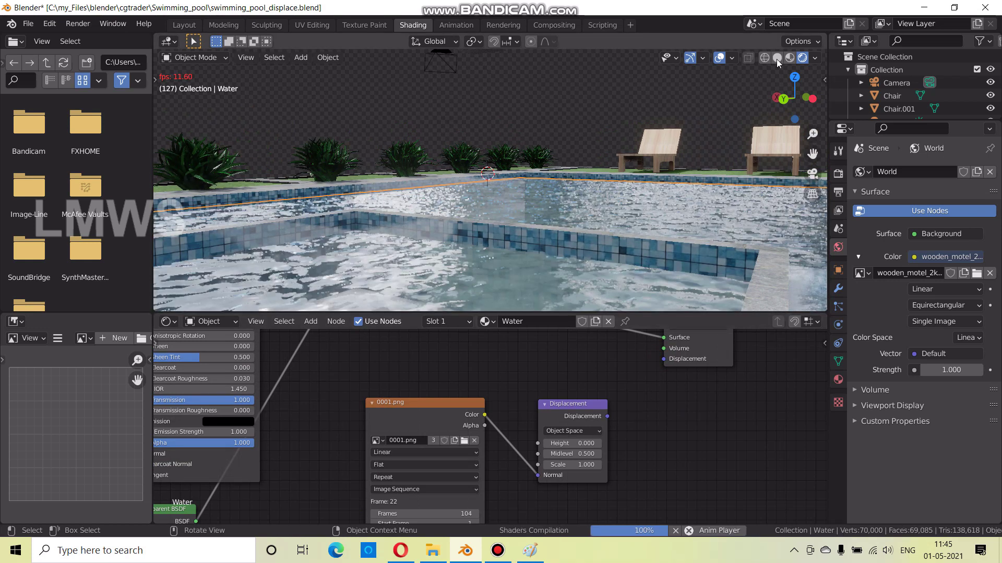
Switch to Material Preview shading and orbit around the pool walls, ladders and water
{"action": "left_click", "coordinate": [776, 58]}
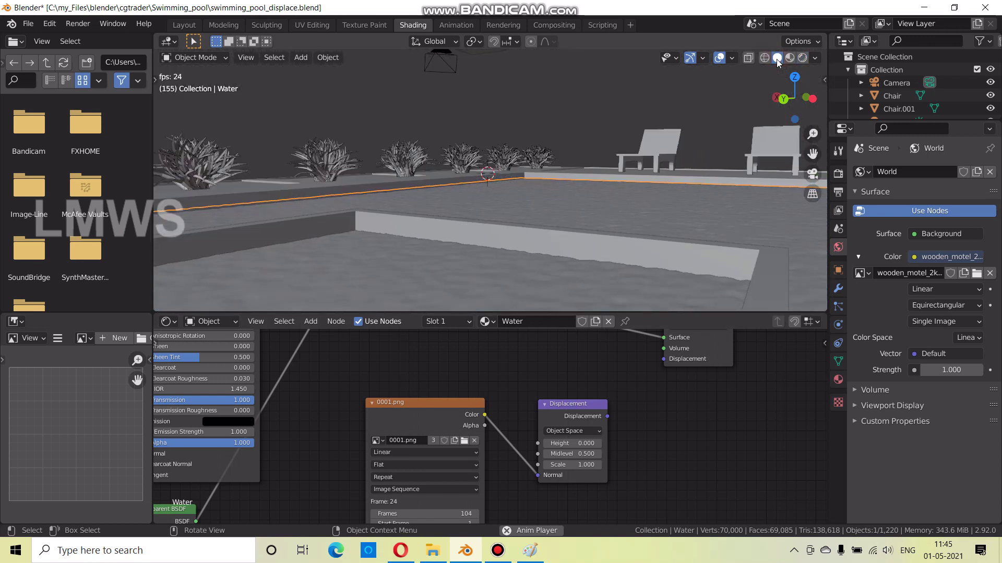
{"action": "left_click", "coordinate": [789, 58]}
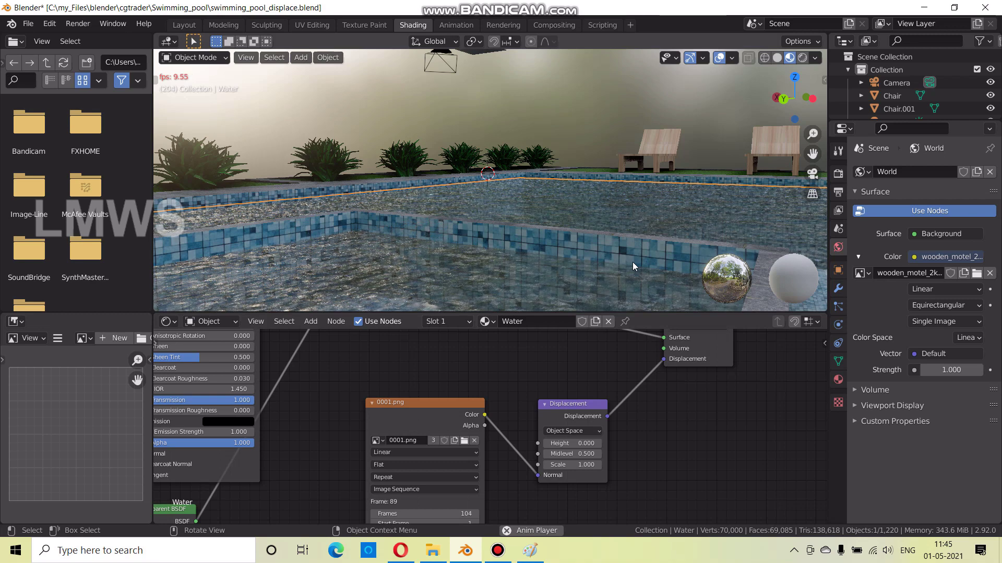
{"action": "mouse_move", "coordinate": [603, 268]}
{"action": "middle_mouse_down"}
{"action": "mouse_move", "coordinate": [461, 283]}
{"action": "mouse_move", "coordinate": [546, 242]}
{"action": "mouse_move", "coordinate": [589, 311]}
{"action": "middle_mouse_up"}
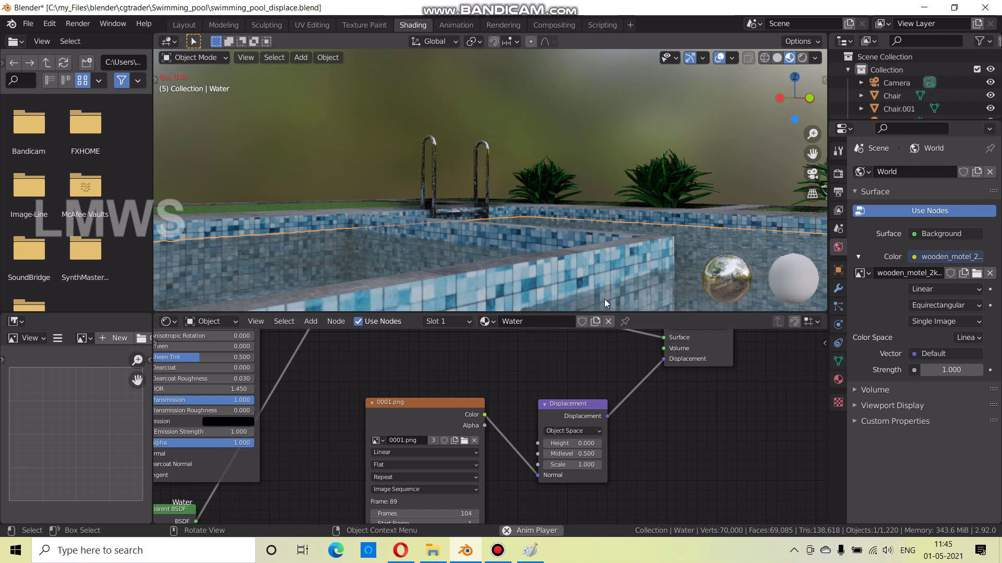
{"action": "mouse_move", "coordinate": [578, 277]}
{"action": "middle_mouse_down"}
{"action": "mouse_move", "coordinate": [579, 269]}
{"action": "mouse_move", "coordinate": [524, 281]}
{"action": "middle_mouse_up"}
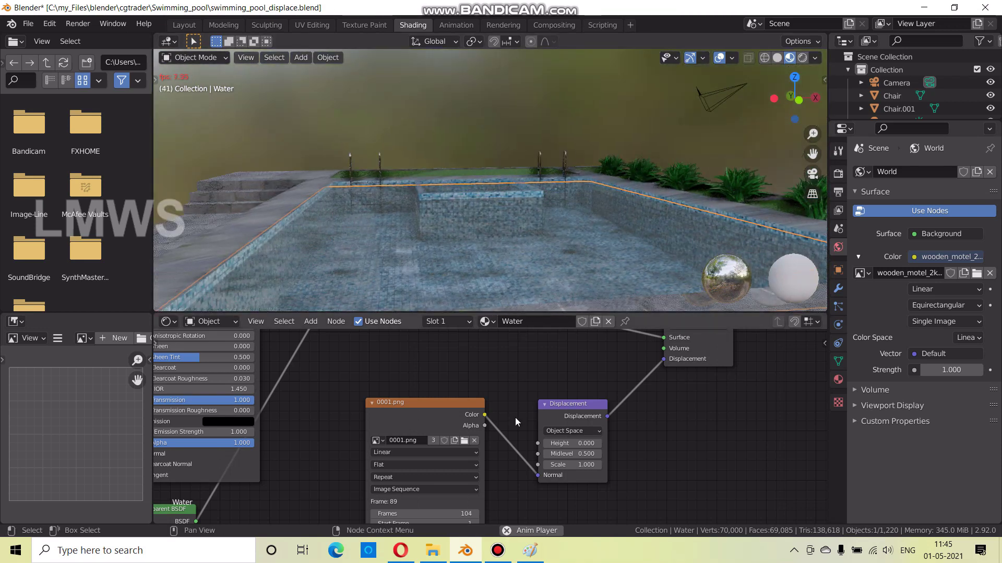
{"action": "scroll", "coordinate": [522, 414], "scroll_direction": "down", "scroll_amount": 1}
{"action": "middle_click_drag", "start_coordinate": [479, 243], "coordinate": [562, 265]}
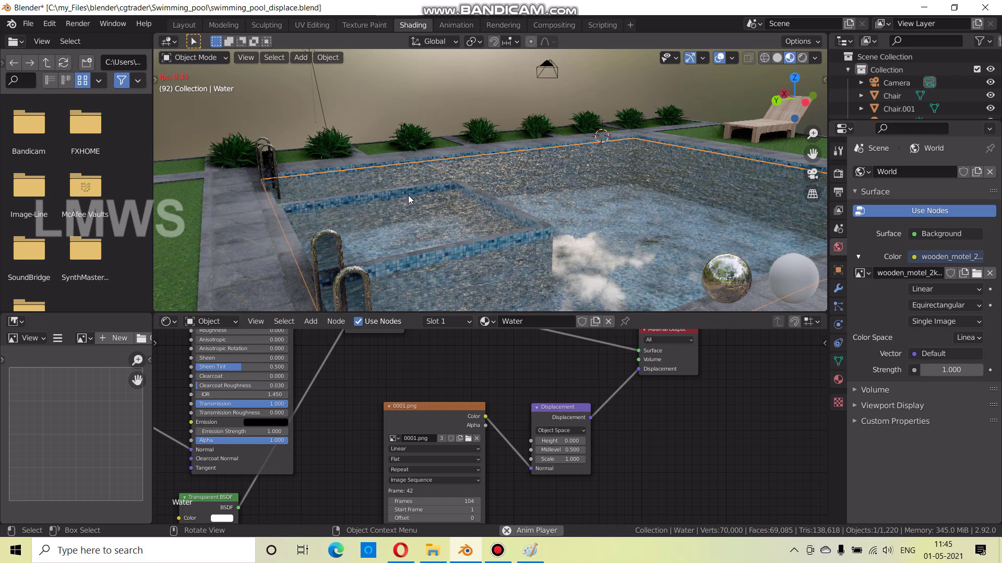
{"action": "middle_click_drag", "start_coordinate": [443, 192], "coordinate": [402, 224]}
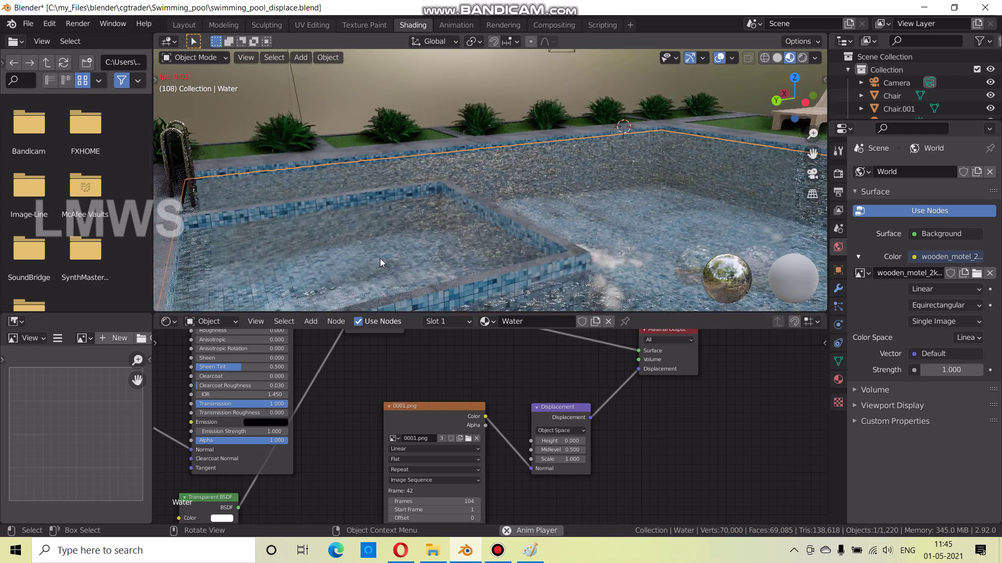
{"action": "scroll", "coordinate": [406, 216], "scroll_direction": "up", "scroll_amount": 3}
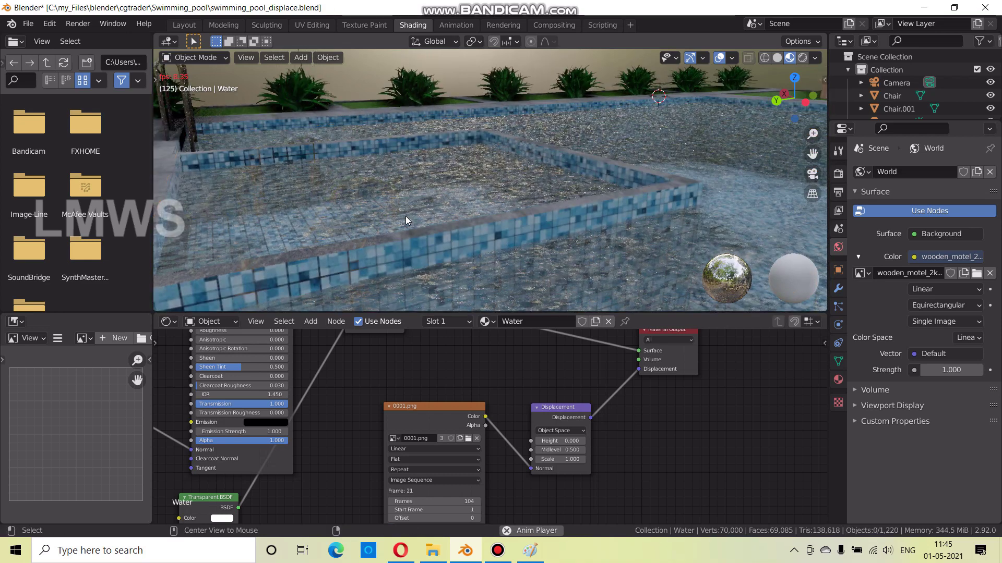
{"action": "middle_click_drag", "start_coordinate": [393, 231], "coordinate": [410, 231]}
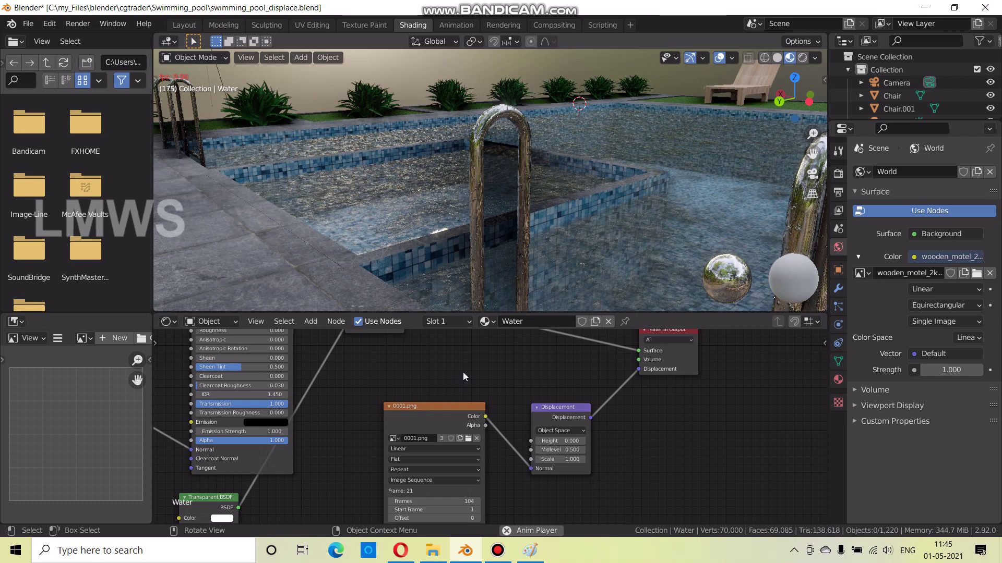
{"action": "scroll", "coordinate": [425, 381], "scroll_direction": "down", "scroll_amount": 1}
Link the Mapping node's Vector output to the Image Texture's Vector input
{"action": "key", "text": "Home"}
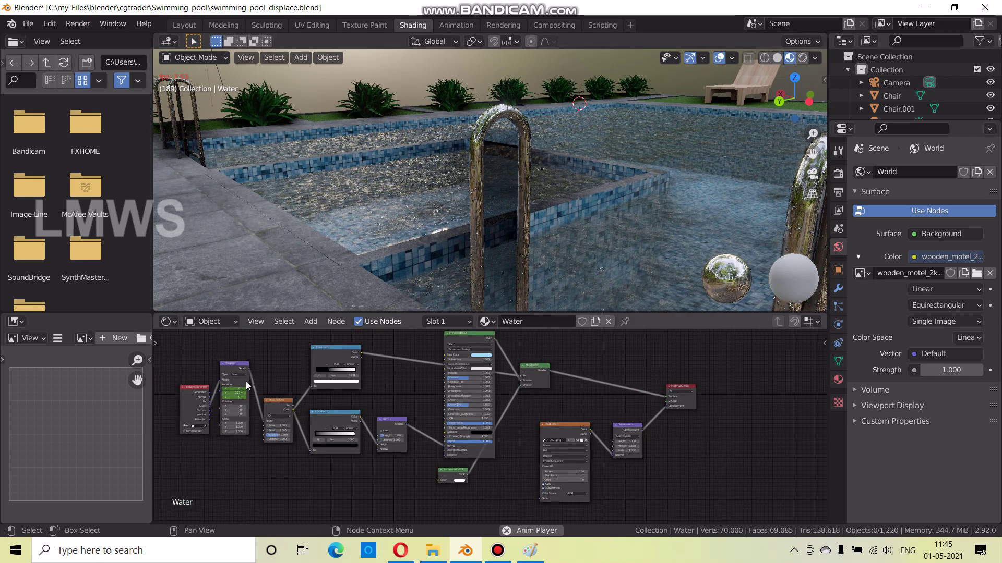
{"action": "mouse_move", "coordinate": [248, 369]}
{"action": "left_mouse_down"}
{"action": "mouse_move", "coordinate": [462, 455]}
{"action": "mouse_move", "coordinate": [541, 500]}
{"action": "left_mouse_up"}
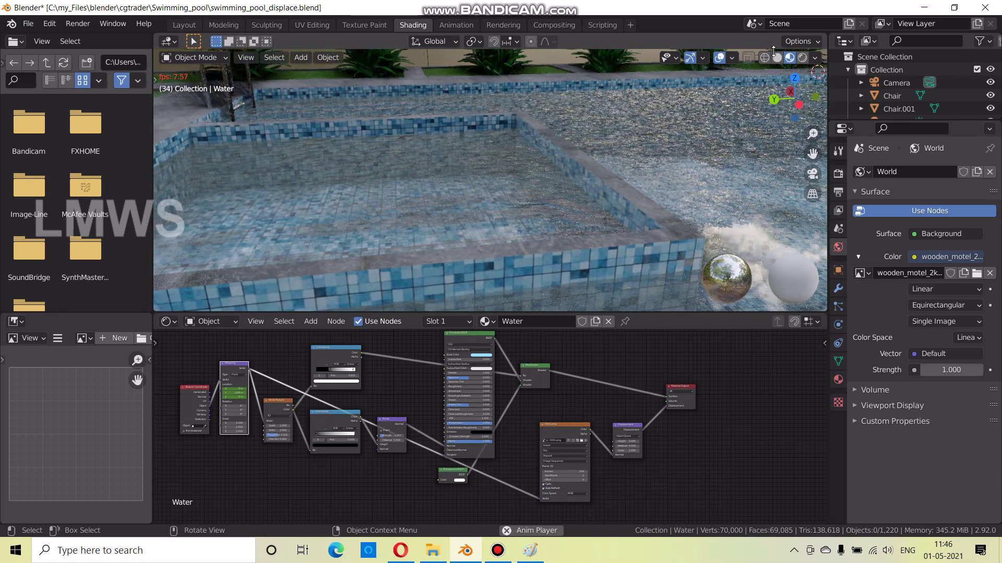
{"action": "left_click", "coordinate": [777, 59]}
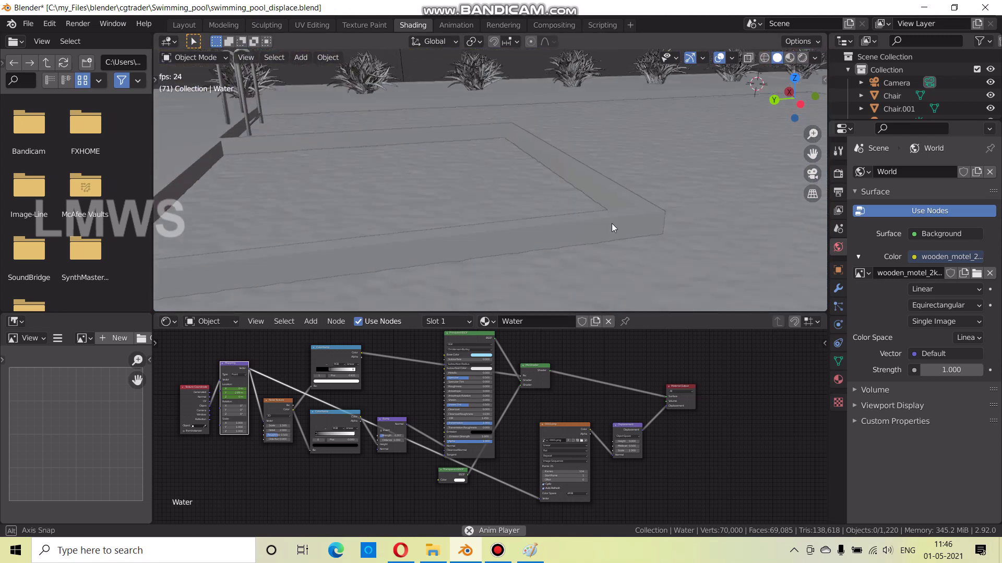
{"action": "left_click", "coordinate": [790, 57]}
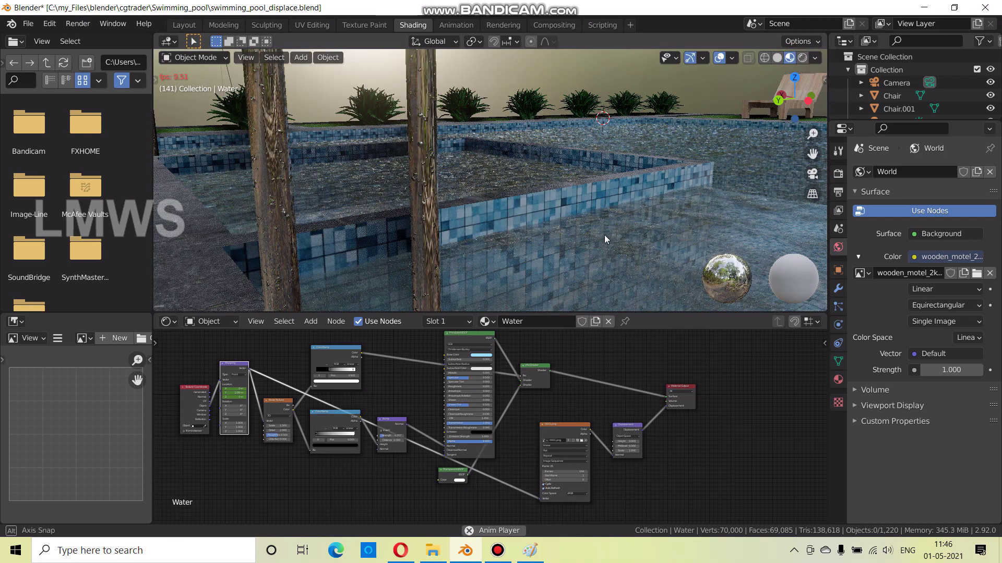
Orbit and pull back to a wide view of the whole pool
{"action": "middle_click_drag", "start_coordinate": [604, 235], "coordinate": [528, 236]}
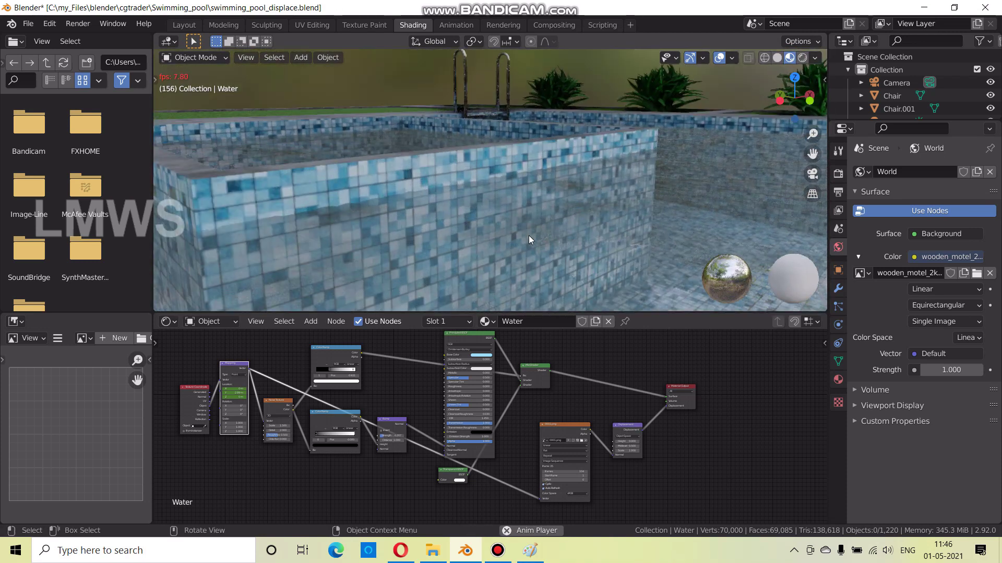
{"action": "scroll", "coordinate": [545, 234], "scroll_direction": "down", "scroll_amount": 2}
{"action": "scroll", "coordinate": [554, 236], "scroll_direction": "down", "scroll_amount": 1}
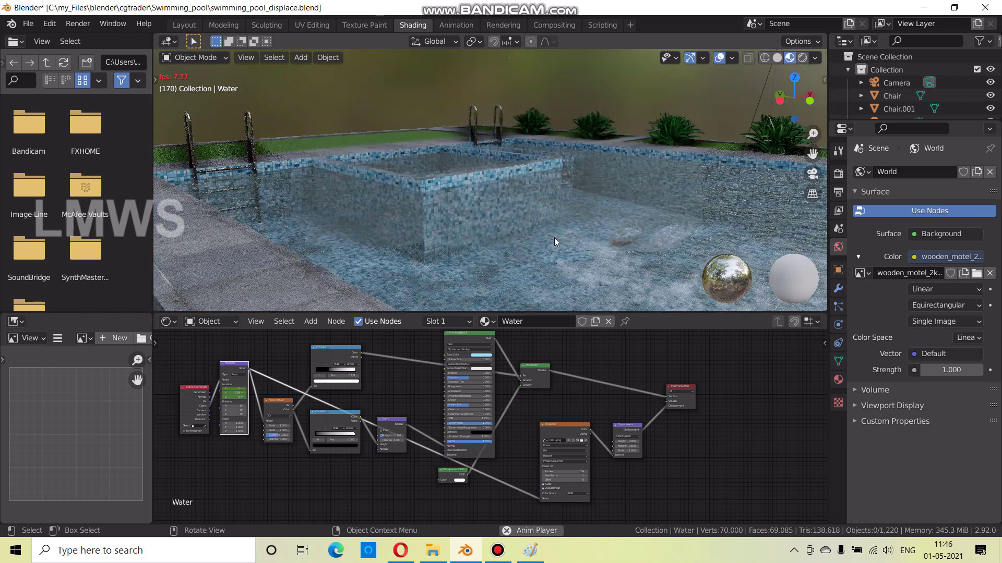
{"action": "mouse_move", "coordinate": [620, 268]}
{"action": "middle_mouse_down"}
{"action": "mouse_move", "coordinate": [563, 277]}
{"action": "mouse_move", "coordinate": [476, 248]}
{"action": "mouse_move", "coordinate": [542, 274]}
{"action": "mouse_move", "coordinate": [694, 275]}
{"action": "mouse_move", "coordinate": [574, 156]}
{"action": "middle_mouse_up"}
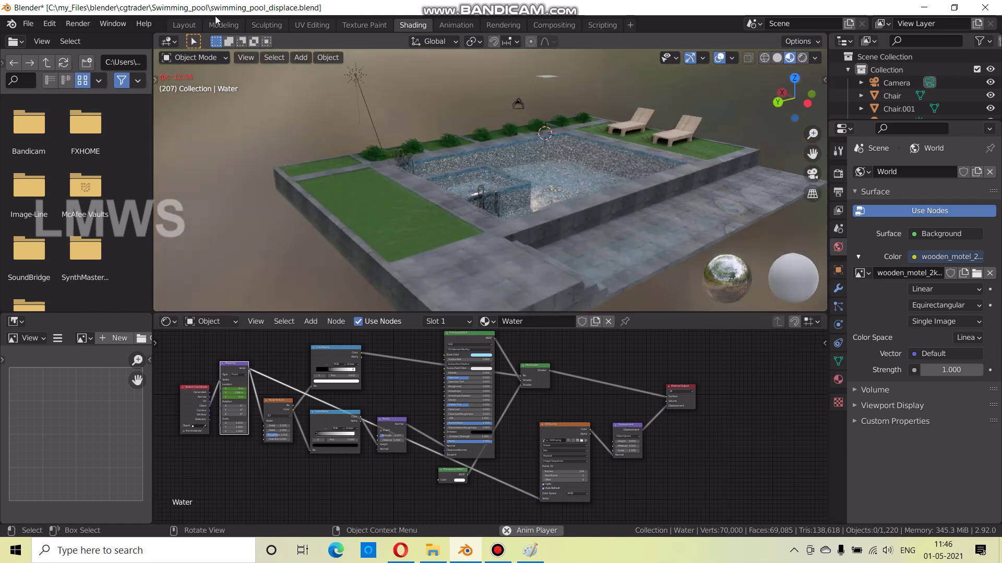
In the Layout workspace, set the animation's End frame to 100
{"action": "left_click", "coordinate": [184, 24]}
{"action": "scroll", "coordinate": [370, 209], "scroll_direction": "down", "scroll_amount": 2}
{"action": "mouse_move", "coordinate": [375, 239]}
{"action": "middle_mouse_down"}
{"action": "mouse_move", "coordinate": [438, 287]}
{"action": "mouse_move", "coordinate": [487, 296]}
{"action": "mouse_move", "coordinate": [494, 323]}
{"action": "mouse_move", "coordinate": [442, 334]}
{"action": "middle_mouse_up"}
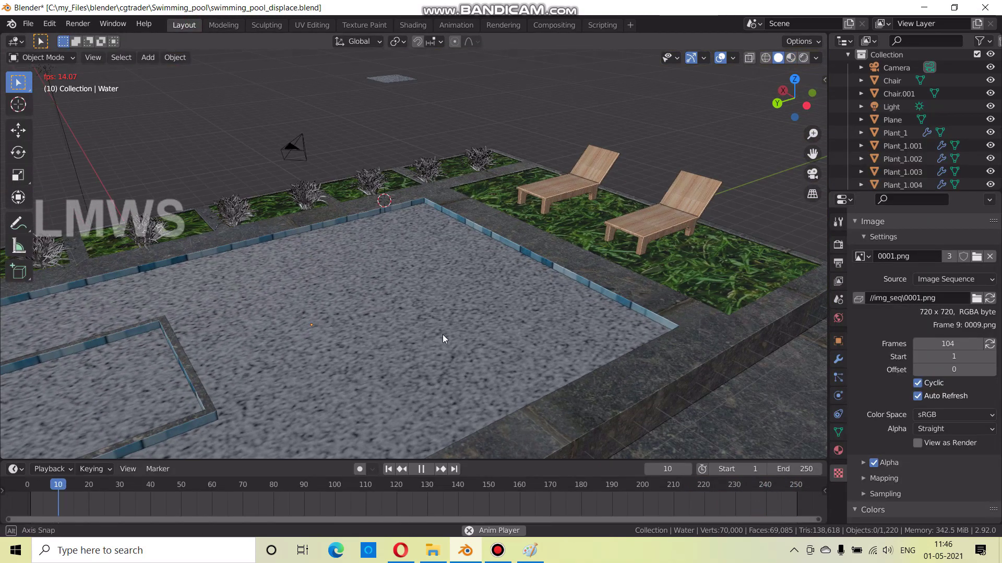
{"action": "middle_click_drag", "start_coordinate": [480, 299], "coordinate": [506, 302]}
{"action": "scroll", "coordinate": [506, 304], "scroll_direction": "up", "scroll_amount": 2}
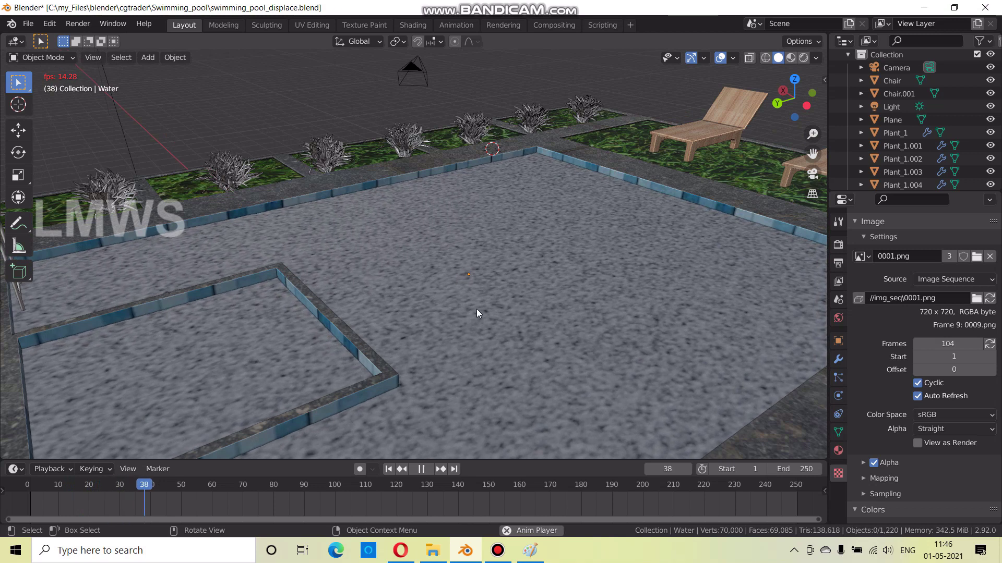
{"action": "left_click", "coordinate": [791, 469]}
{"action": "type", "text": "100"}
{"action": "key", "text": "Return"}
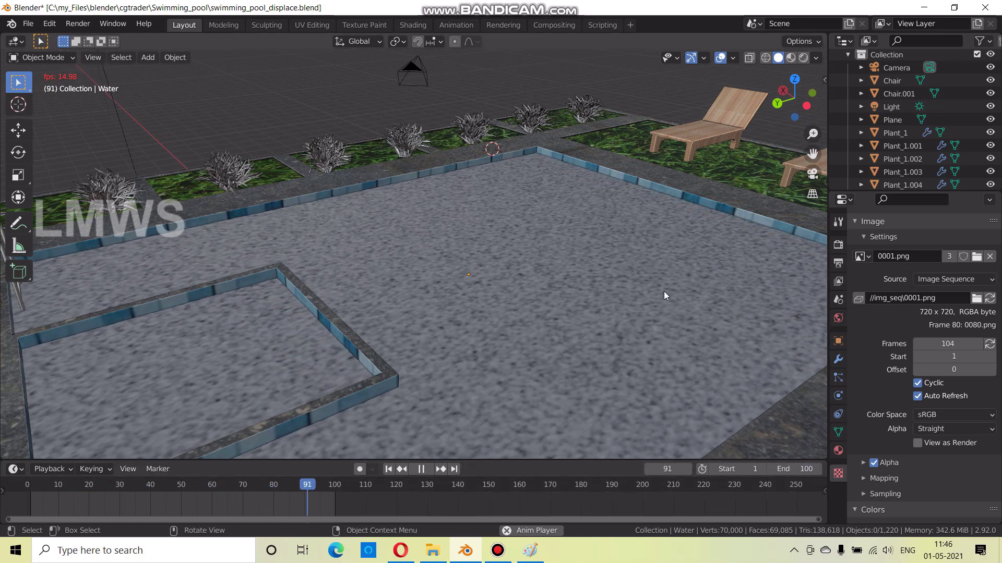
Move in close over the water and show it in Rendered viewport shading
{"action": "scroll", "coordinate": [665, 290], "scroll_direction": "up", "scroll_amount": 3}
{"action": "mouse_move", "coordinate": [700, 321]}
{"action": "middle_mouse_down"}
{"action": "mouse_move", "coordinate": [559, 314]}
{"action": "mouse_move", "coordinate": [573, 310]}
{"action": "middle_mouse_up"}
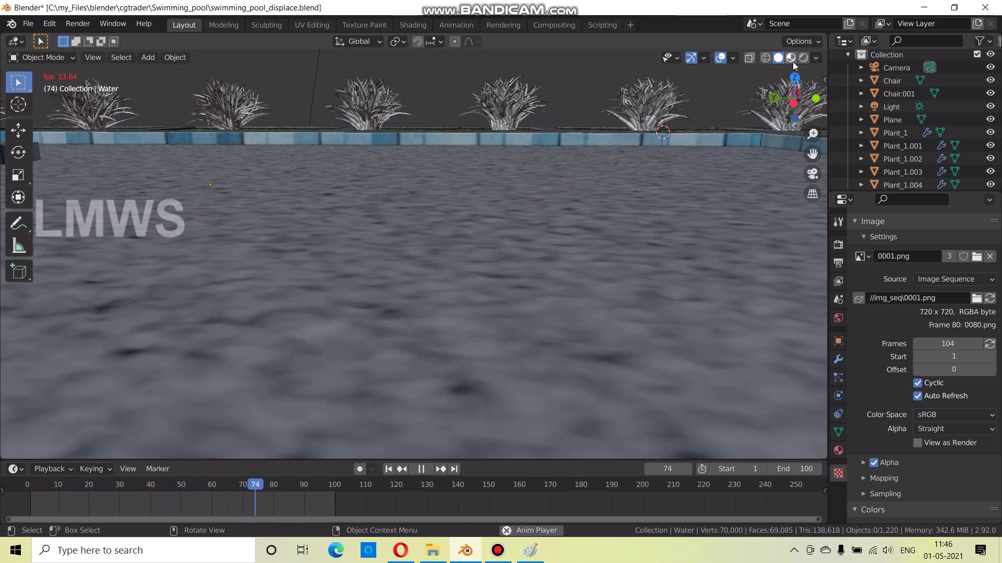
{"action": "left_click", "coordinate": [803, 58]}
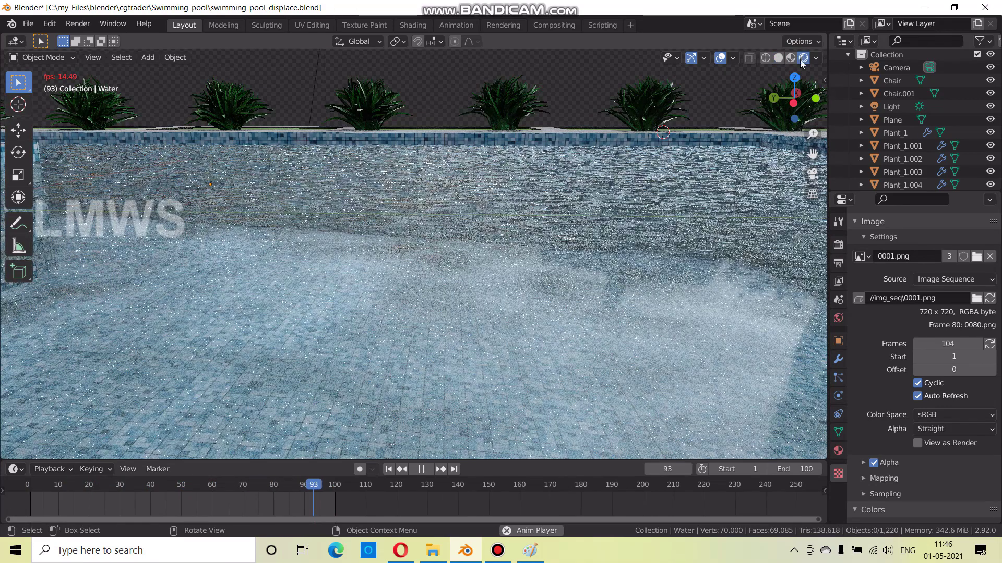
{"action": "scroll", "coordinate": [693, 243], "scroll_direction": "down", "scroll_amount": 2}
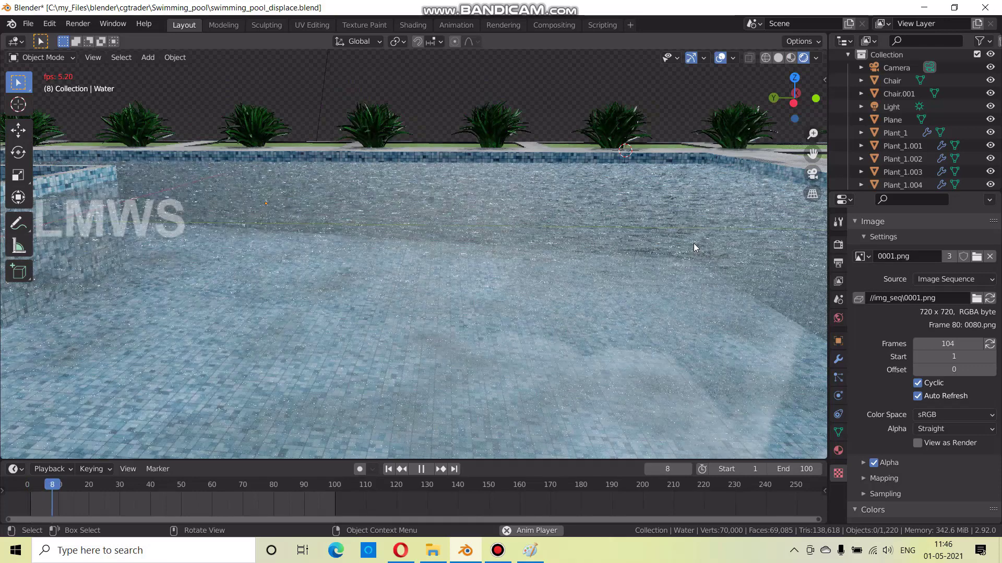
{"action": "left_click", "coordinate": [499, 552]}
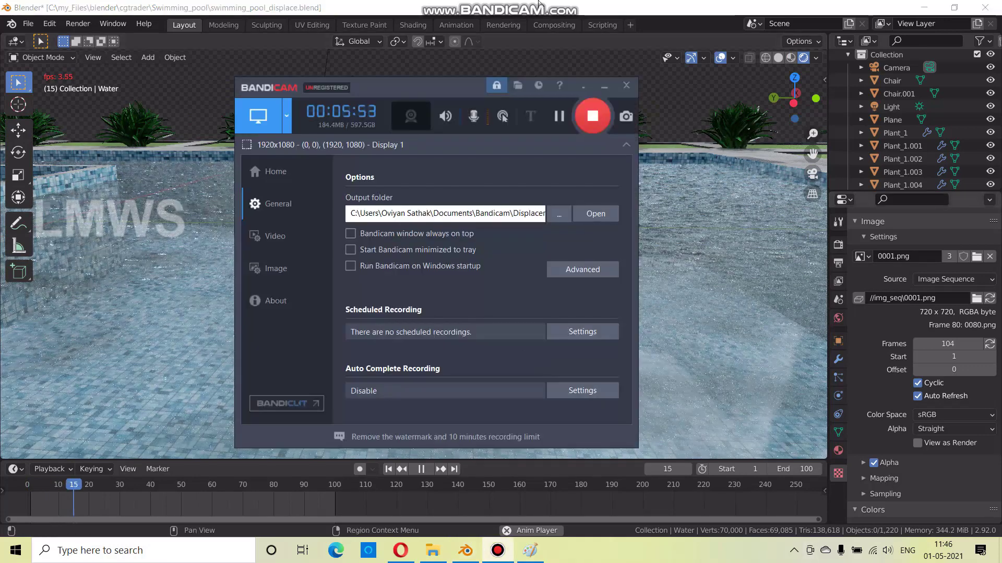
Minimize Bandicam and orbit to show the pool corner and a lounger
{"action": "left_click", "coordinate": [633, 180]}
{"action": "mouse_move", "coordinate": [656, 224]}
{"action": "middle_mouse_down"}
{"action": "mouse_move", "coordinate": [652, 234]}
{"action": "mouse_move", "coordinate": [677, 236]}
{"action": "middle_mouse_up"}
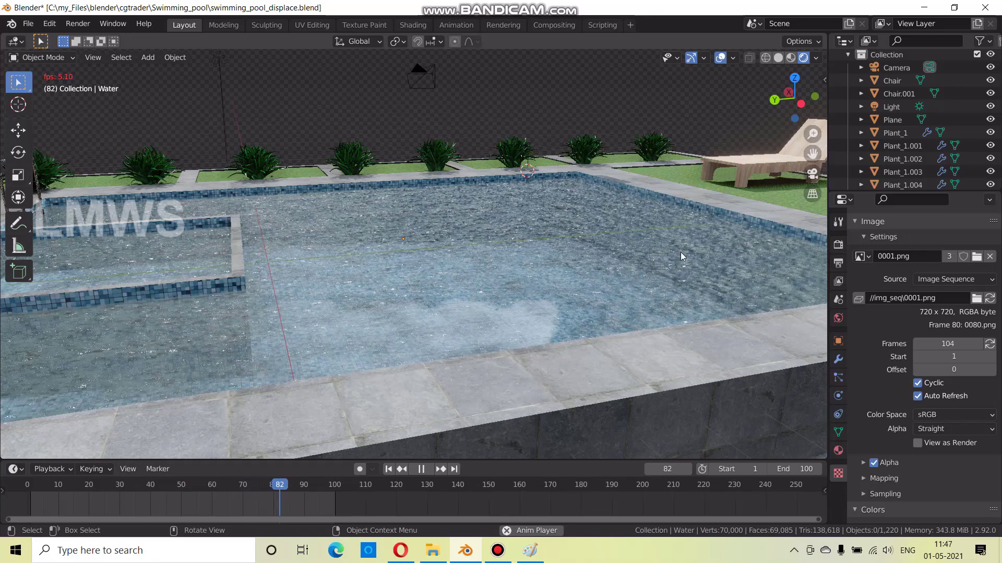
{"action": "scroll", "coordinate": [680, 252], "scroll_direction": "down", "scroll_amount": 3}
{"action": "middle_click_drag", "start_coordinate": [639, 263], "coordinate": [566, 267]}
{"action": "scroll", "coordinate": [565, 267], "scroll_direction": "up", "scroll_amount": 4}
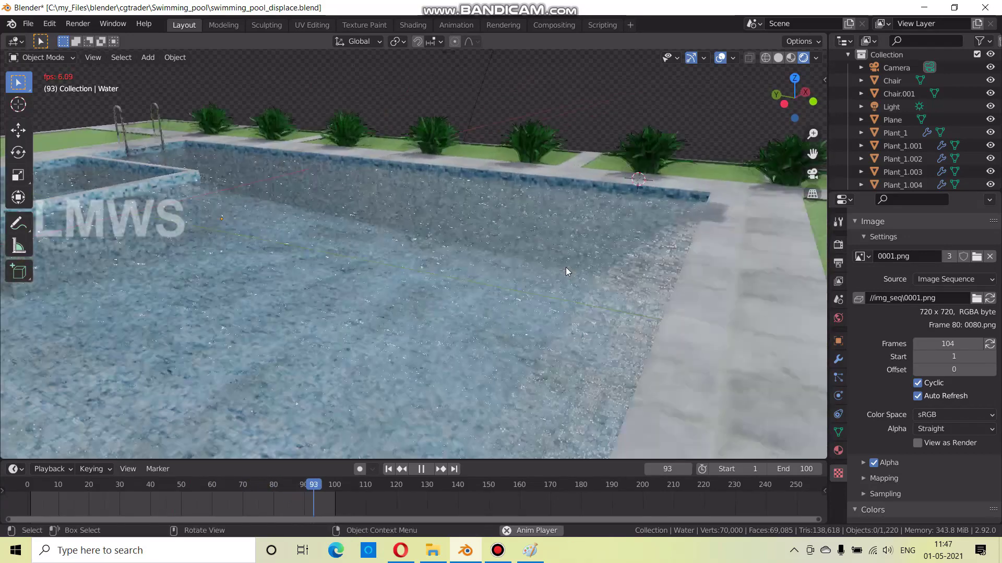
{"action": "scroll", "coordinate": [522, 290], "scroll_direction": "down", "scroll_amount": 3}
{"action": "middle_click_drag", "start_coordinate": [500, 289], "coordinate": [580, 308]}
{"action": "scroll", "coordinate": [580, 308], "scroll_direction": "up", "scroll_amount": 2}
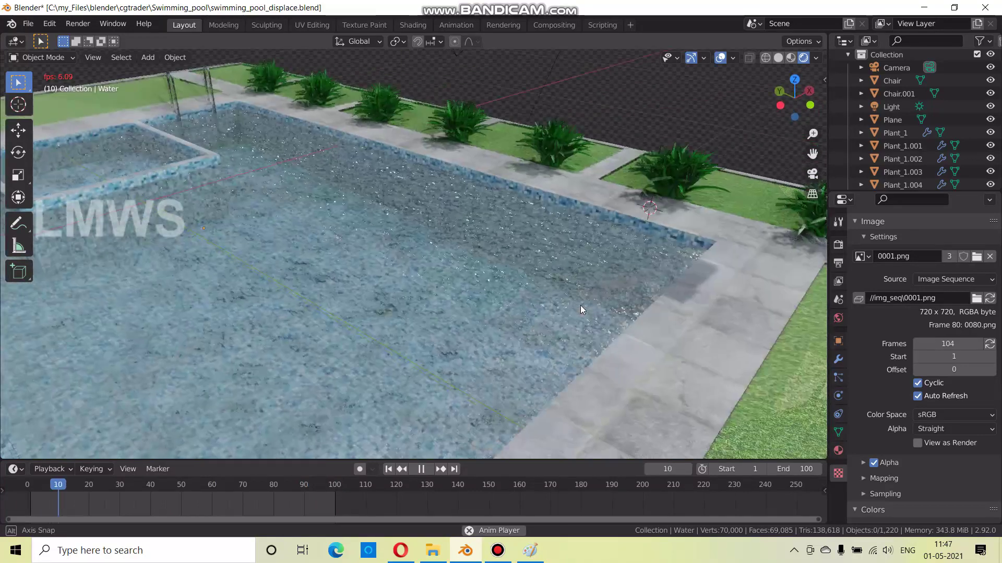
{"action": "scroll", "coordinate": [512, 301], "scroll_direction": "down", "scroll_amount": 3}
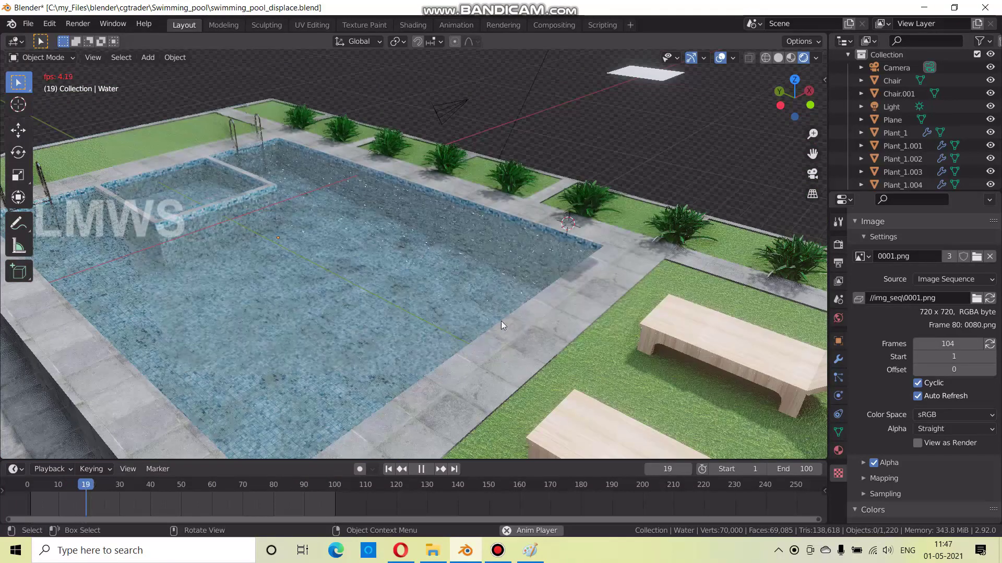
{"action": "scroll", "coordinate": [578, 310], "scroll_direction": "down", "scroll_amount": 2}
{"action": "middle_click_drag", "start_coordinate": [578, 310], "coordinate": [565, 302]}
{"action": "scroll", "coordinate": [562, 299], "scroll_direction": "up", "scroll_amount": 2}
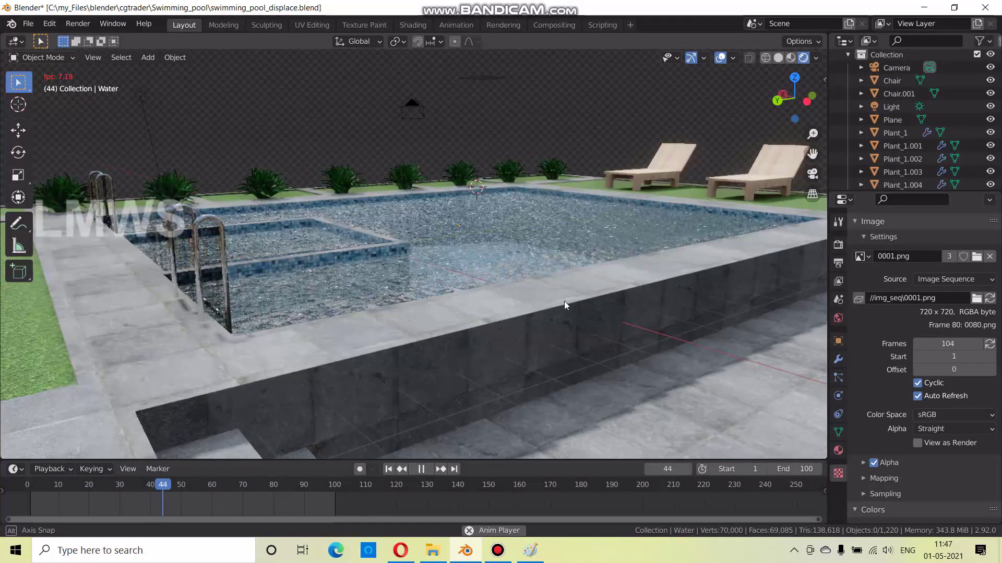
{"action": "scroll", "coordinate": [443, 303], "scroll_direction": "down", "scroll_amount": 2}
{"action": "middle_click_drag", "start_coordinate": [443, 302], "coordinate": [459, 280]}
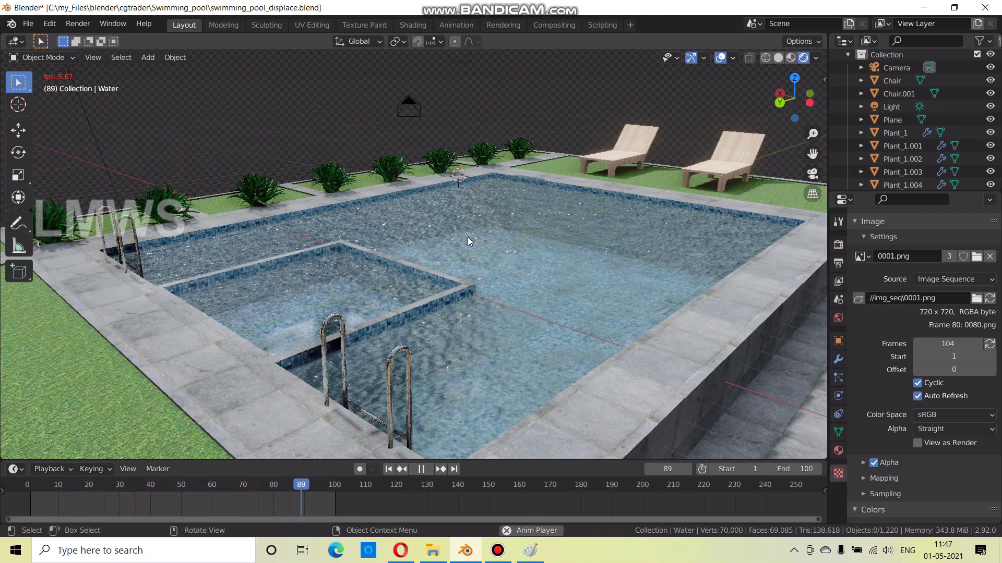
Bring up the Bandicam recorder window from the taskbar to stop recording
{"action": "left_click", "coordinate": [498, 550]}
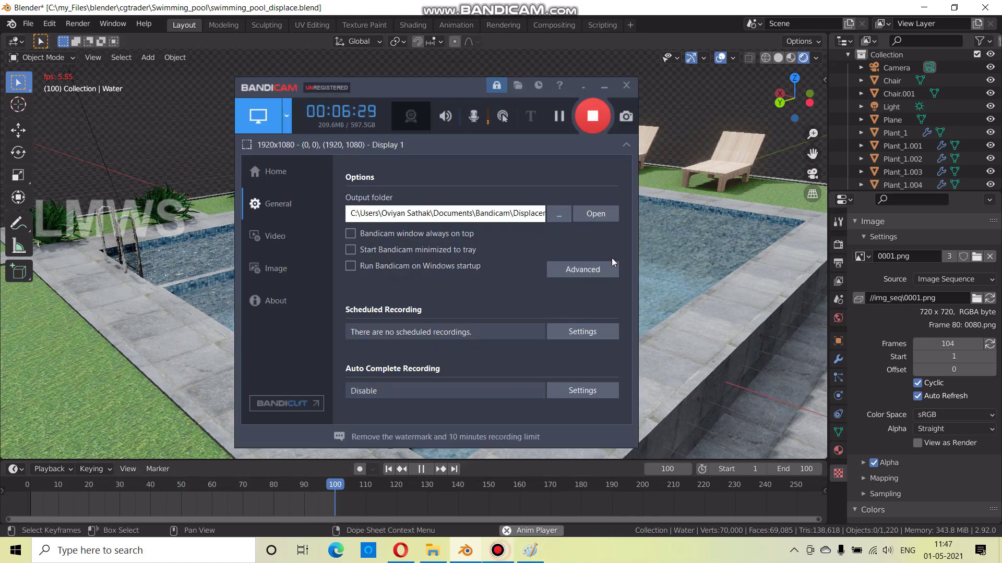